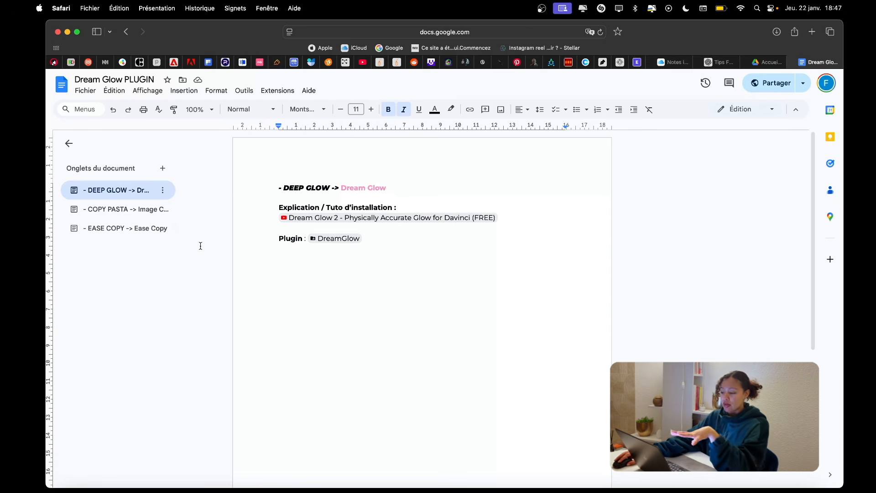
Review the plugin links in the Dream Glow, Image Clip Board and Ease Copy sections of the document, ending on Dream Glow
mouse_move(329, 240)
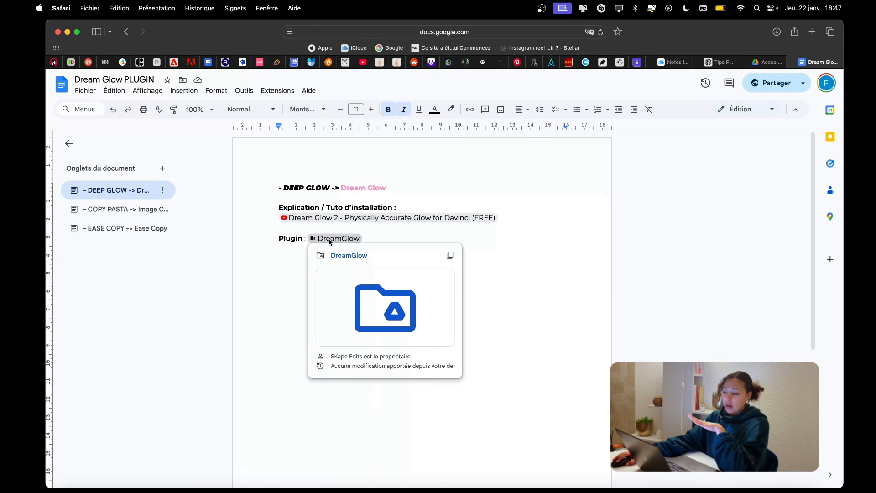
left_click(119, 215)
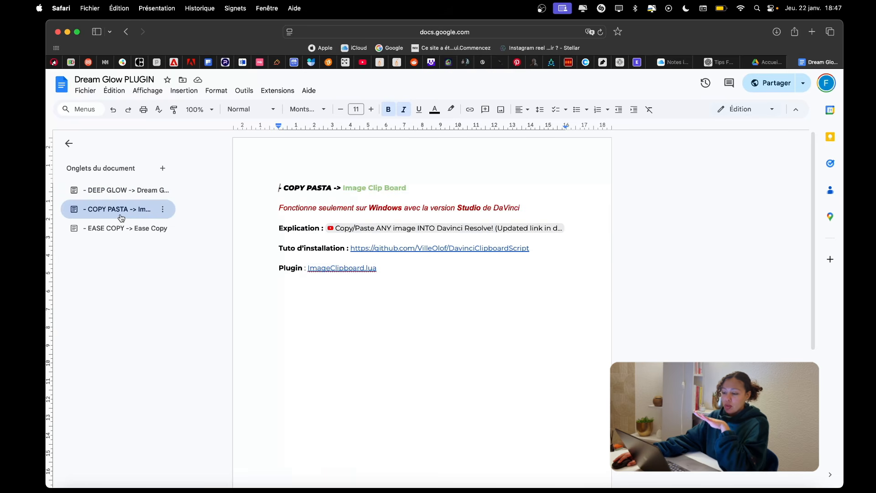
left_click(150, 231)
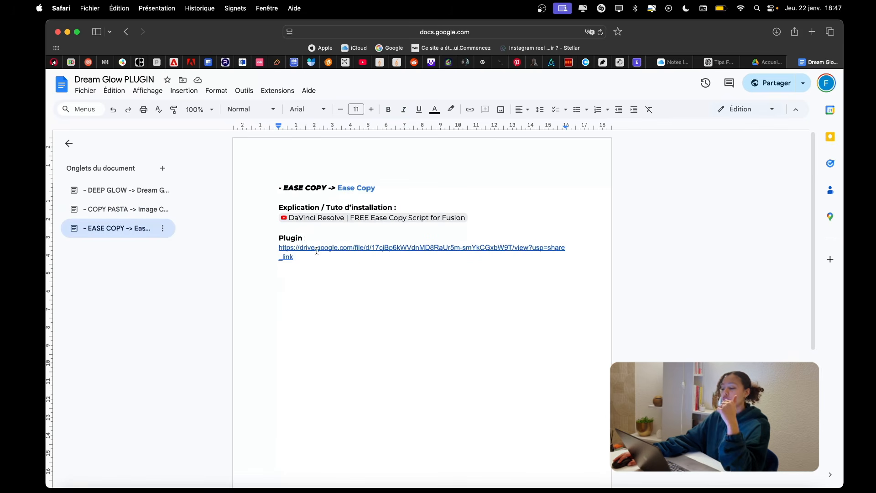
left_click(129, 197)
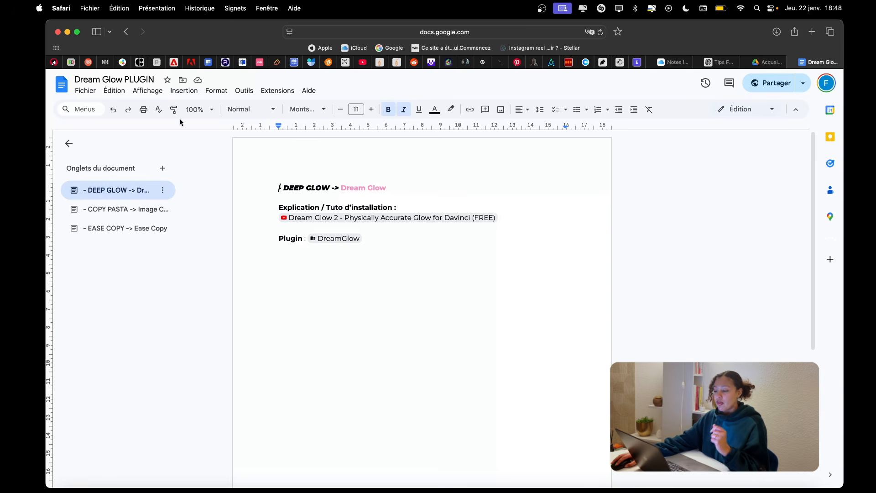
Open the linked DreamGlow folder in Google Drive and go into its DreamGlow1 subfolder
left_click(338, 240)
left_click(338, 239)
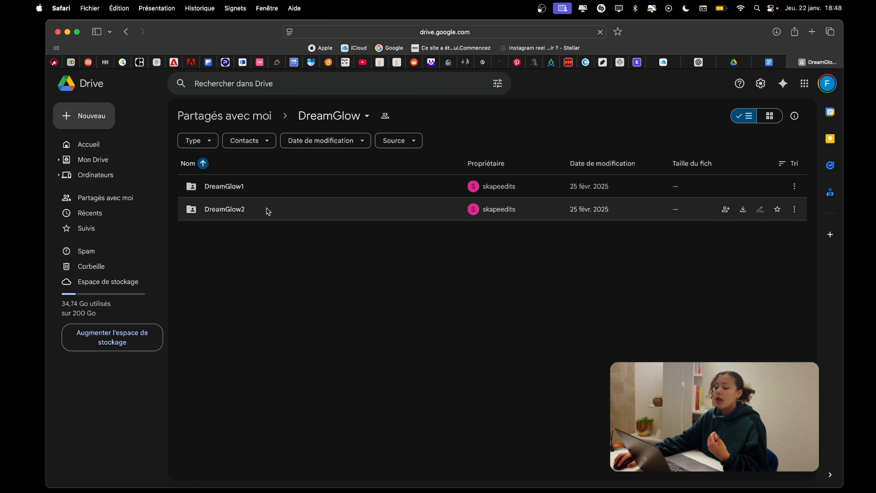
double_click(278, 187)
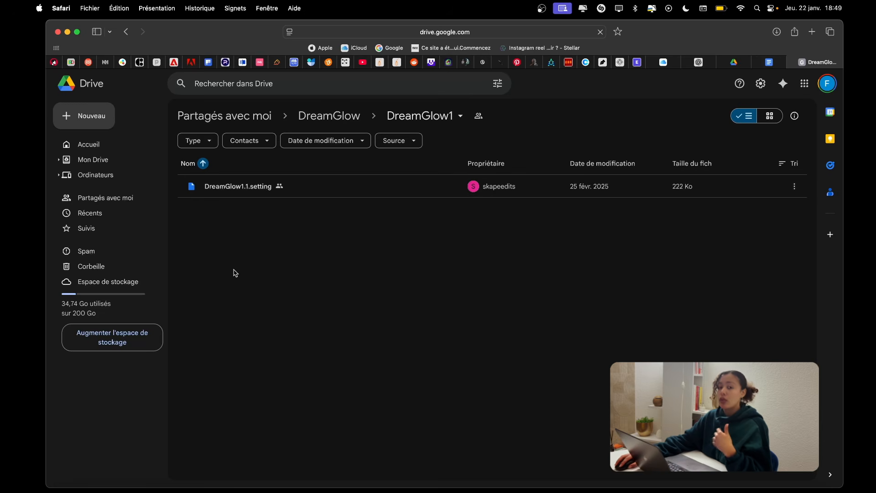
Switch to Finder and show the downloaded DreamGlow2 .setting file in the Plugin folder
left_click(66, 492)
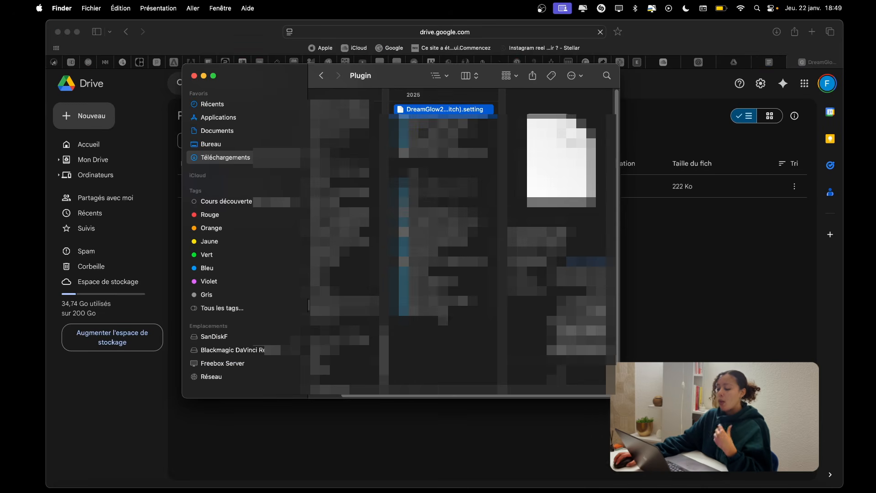
scroll(400, 400, "left", 2)
mouse_move(400, 397)
left_mouse_down()
mouse_move(361, 399)
mouse_move(390, 399)
left_mouse_up()
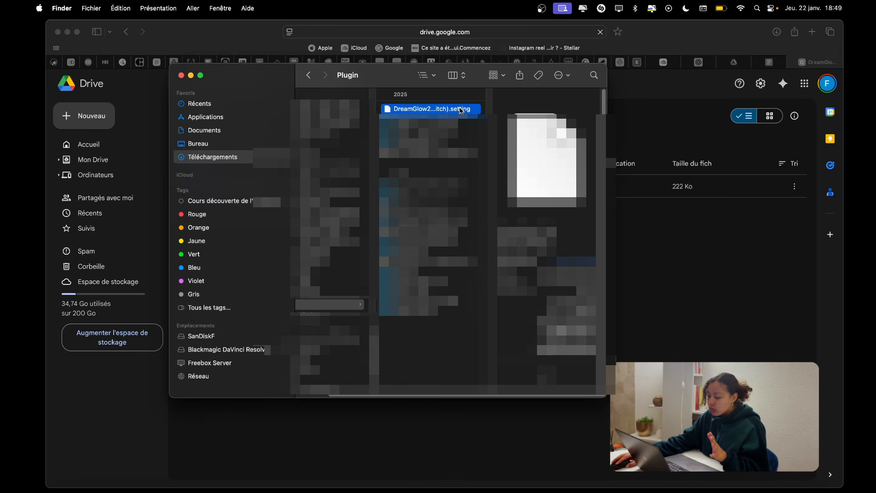
Switch to DaVinci Resolve, add a Text+ title to the Video 1 track and open it in Fusion
left_click(731, 490)
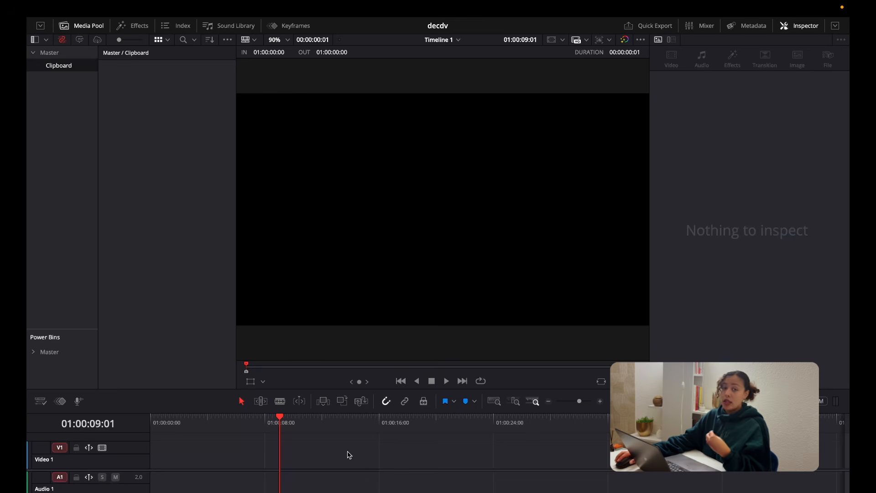
left_click(132, 26)
left_click_drag(155, 181, 292, 466)
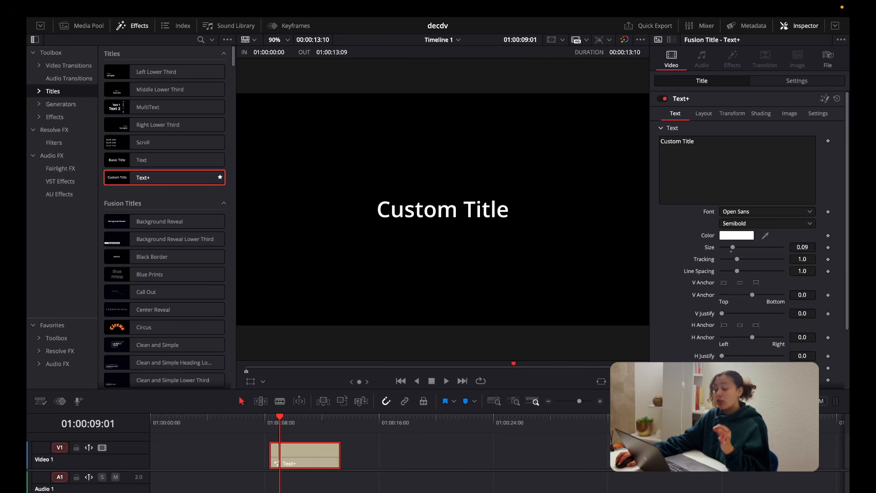
key("shift+5")
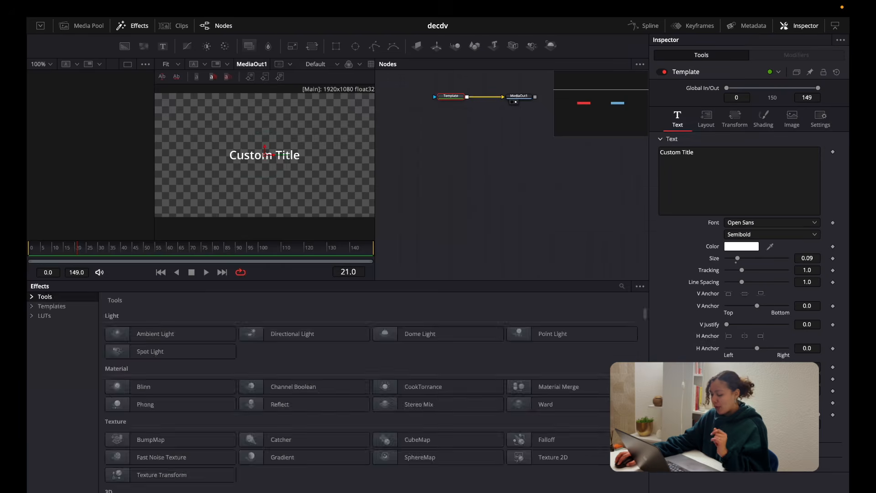
Reveal the Fusion effects library's Templates folder in Finder
left_click(135, 30)
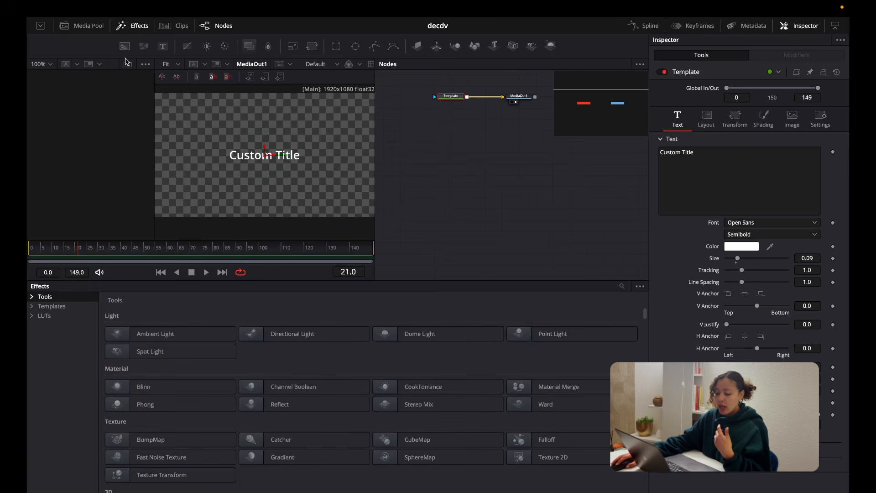
left_click(56, 314)
left_click(57, 307)
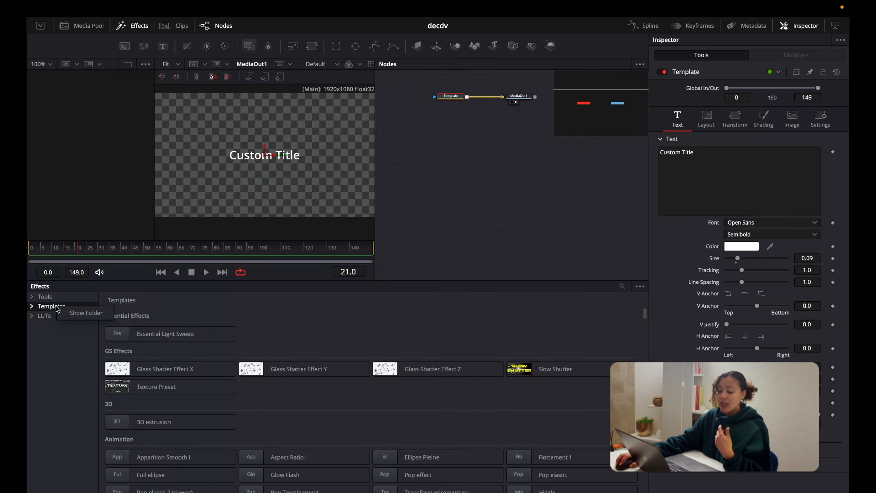
left_click(78, 314)
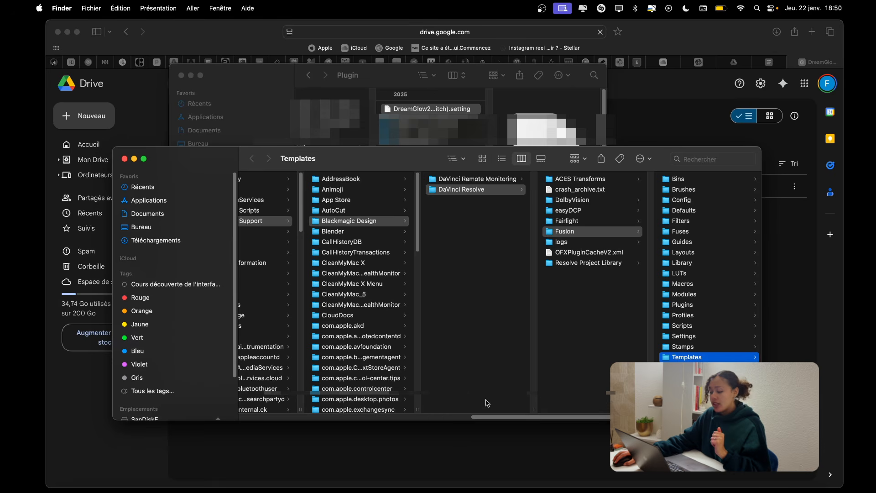
Open the Macros folder inside DaVinci Resolve's Fusion folder
scroll(502, 274, "right", 3)
left_click(574, 284)
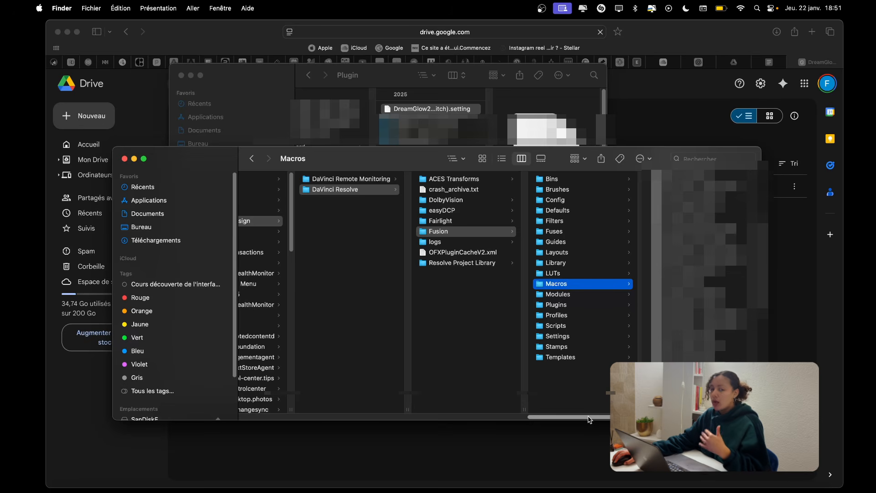
mouse_move(590, 419)
left_mouse_down()
mouse_move(222, 411)
mouse_move(317, 419)
mouse_move(566, 388)
mouse_move(585, 418)
left_mouse_up()
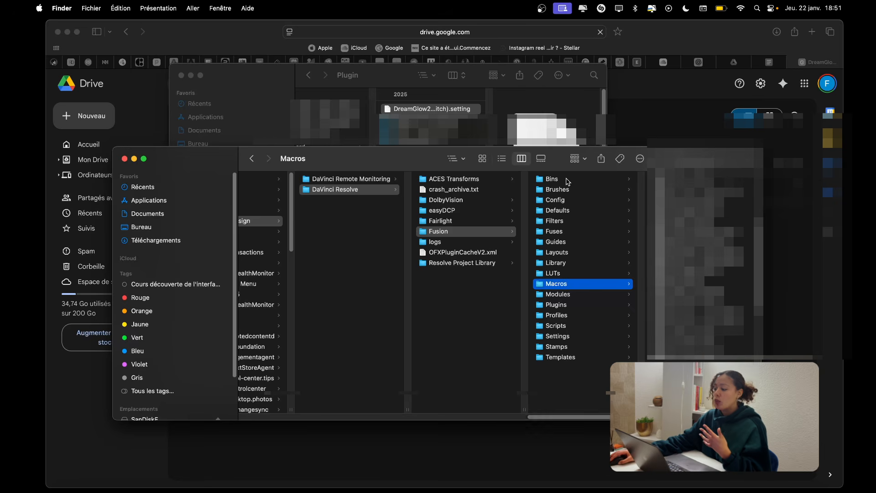
Arrange the Plugin and Macros folder windows side by side and locate the DreamGlow2 .setting file in Macros
left_click_drag(553, 160, 489, 203)
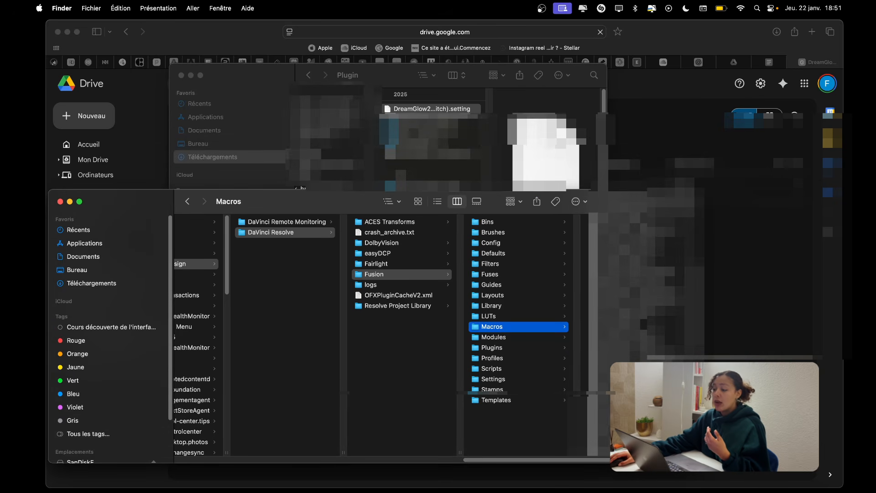
left_click_drag(373, 74, 641, 67)
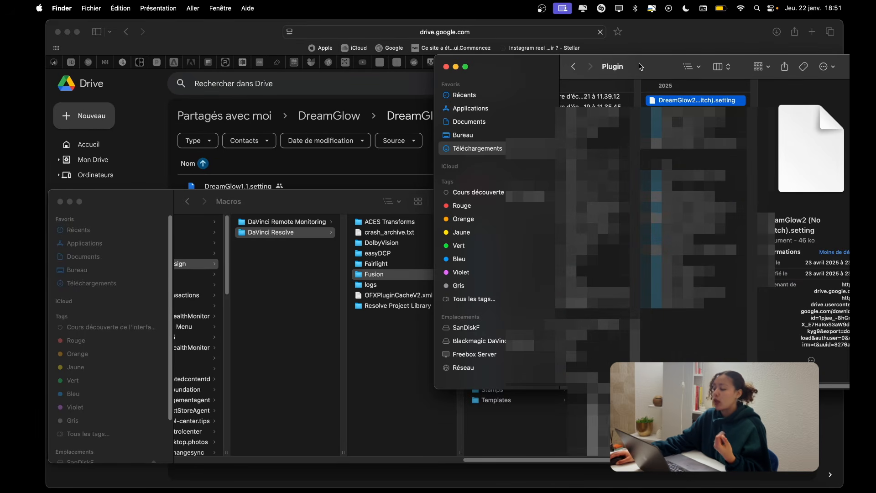
left_click_drag(696, 101, 680, 101)
left_click_drag(633, 60, 145, 93)
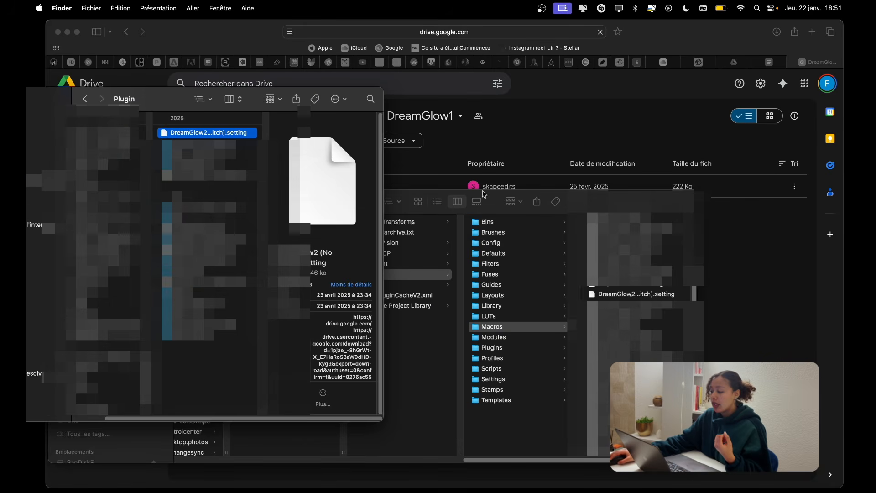
left_click(522, 372)
left_click(623, 295)
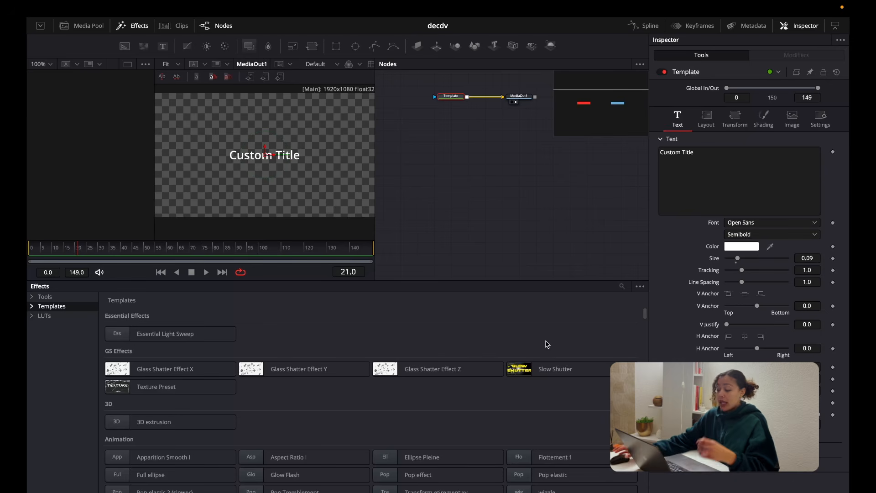
Return to DaVinci Resolve, hide the effects library and add a DreamGlow2 node in an empty area of the node graph
key("super+1")
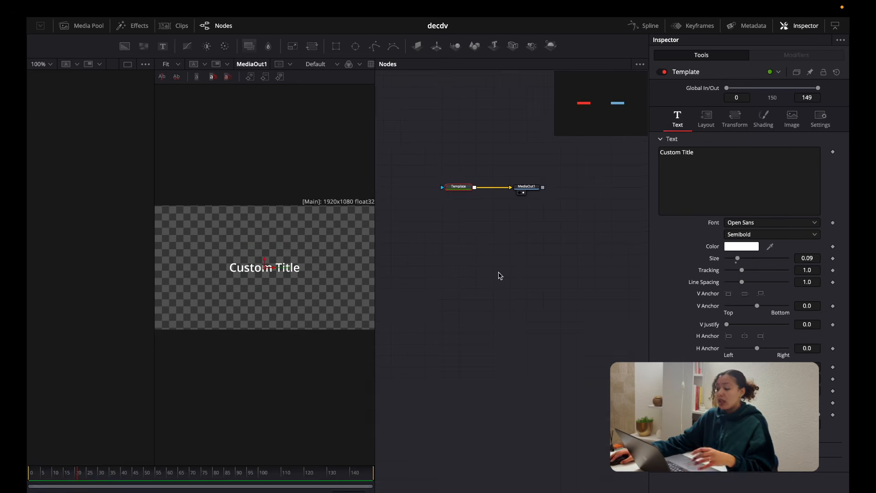
left_click(499, 276)
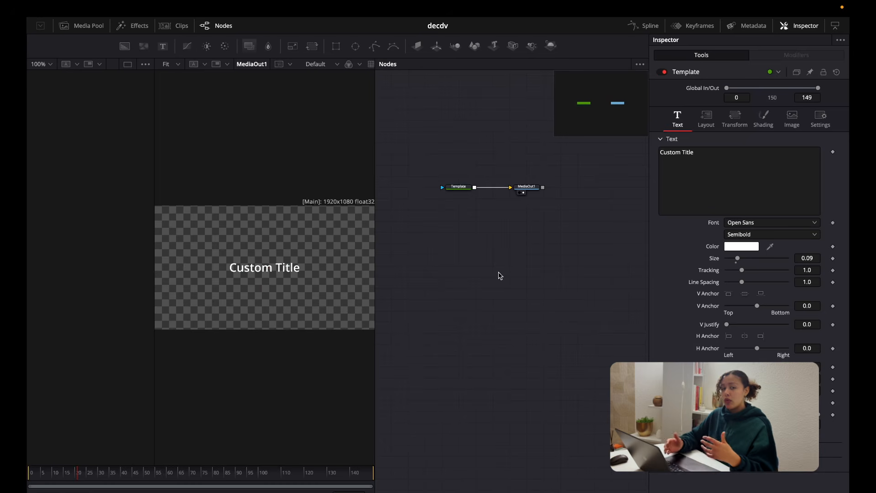
key("shift+space")
type("dre")
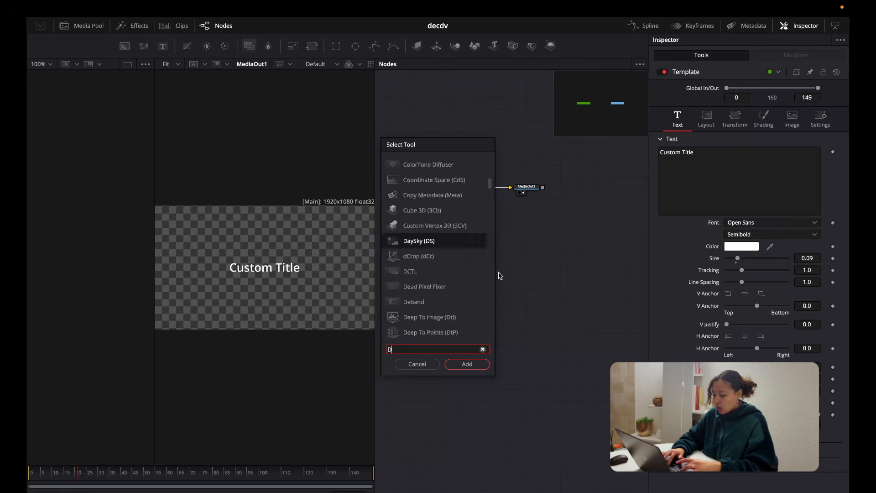
key("Return")
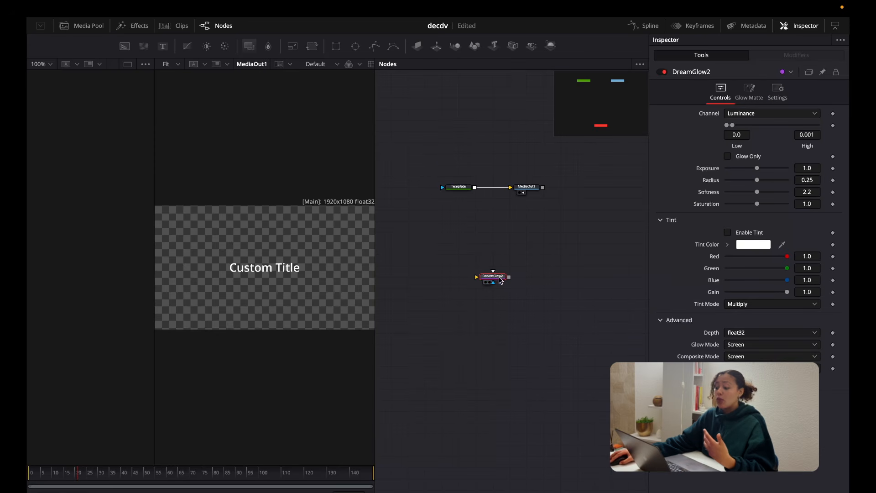
Place the DreamGlow2 node below the Template node and reduce the preview area to a single viewer showing MediaOut1
left_click_drag(500, 280, 522, 283)
scroll(467, 257, "up", 2)
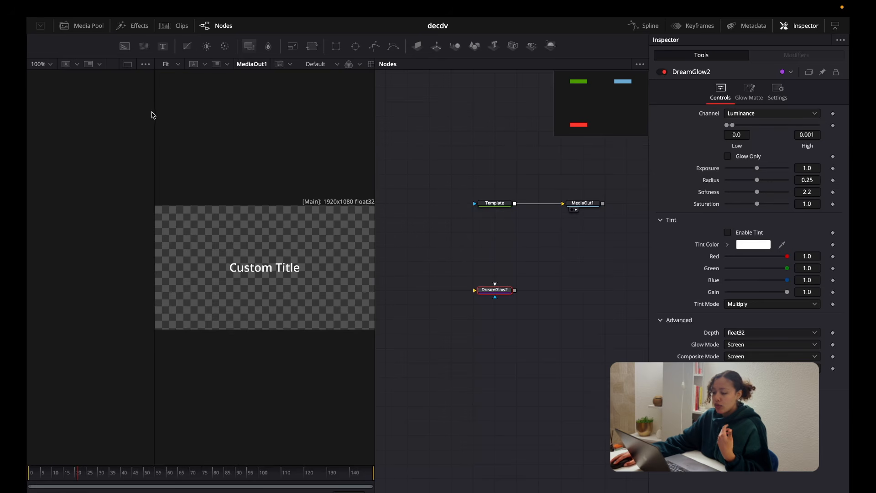
left_click_drag(152, 115, 76, 112)
left_click(349, 66)
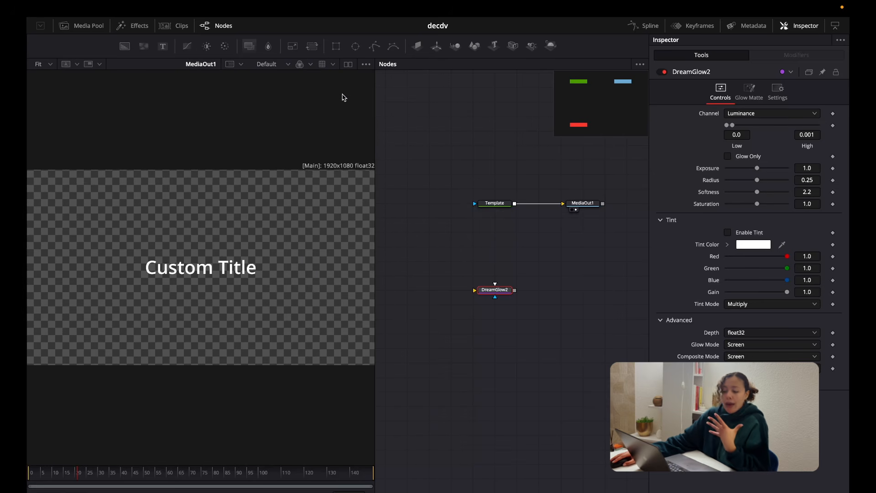
Disconnect the Template node from MediaOut1, add a black Background node and connect it to MediaOut1
left_click_drag(497, 209, 453, 210)
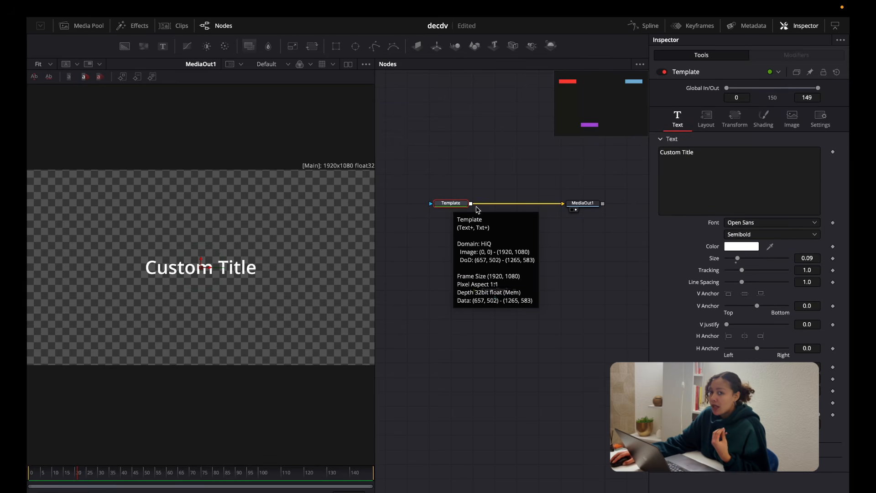
left_click(484, 204)
left_click(483, 207)
left_click(124, 46)
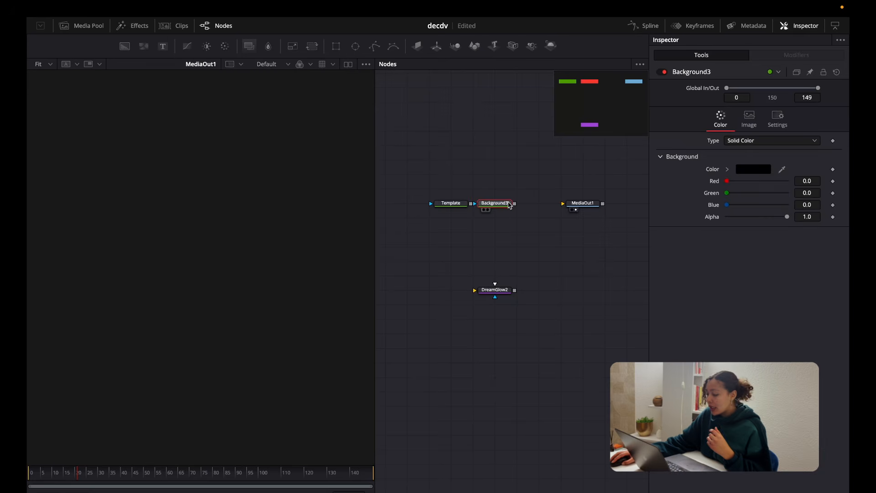
left_click_drag(510, 205, 587, 205)
left_click_drag(515, 203, 587, 207)
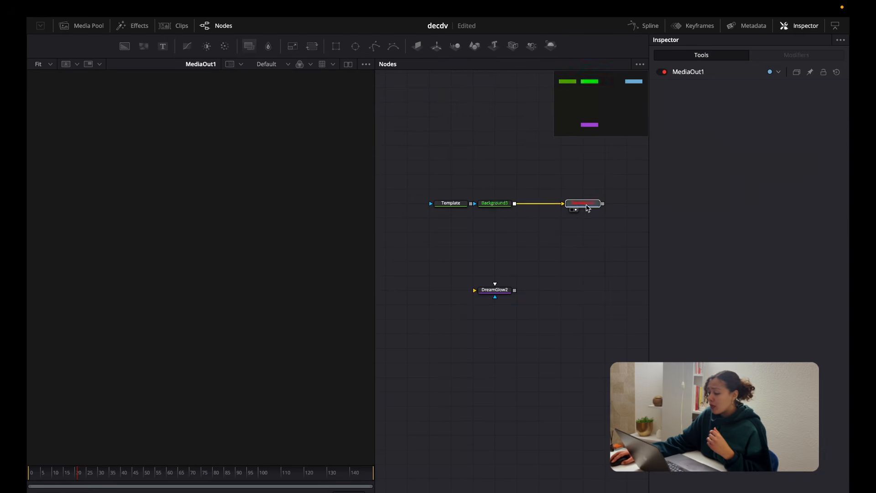
Merge the Template text over the Background node and place the Template node directly above the Merge node
left_click_drag(454, 202, 477, 173)
left_click_drag(484, 204, 418, 204)
left_click_drag(481, 177, 450, 204)
left_click_drag(451, 161, 473, 160)
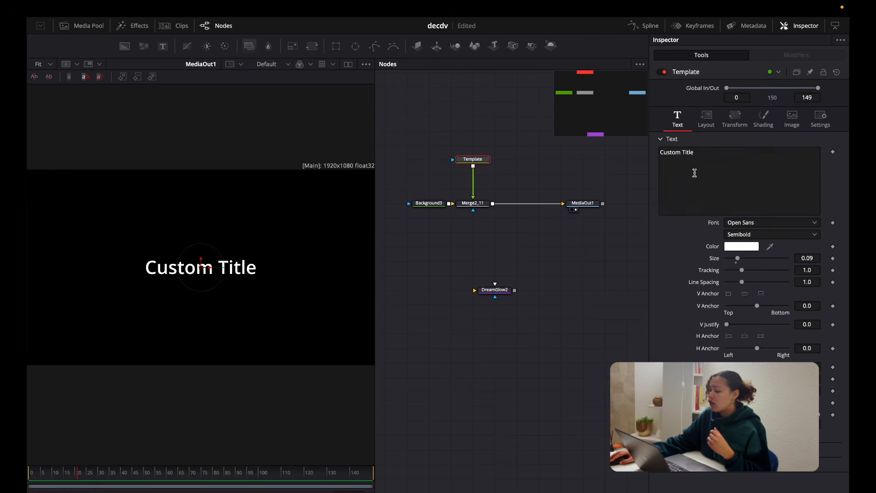
Change the title text to "Dream Glow" in Neue Haas Grotesk Display Pro, 75 Bold, with tracking set to 0.983
left_click(695, 173)
key("super+a")
type("Dream ")
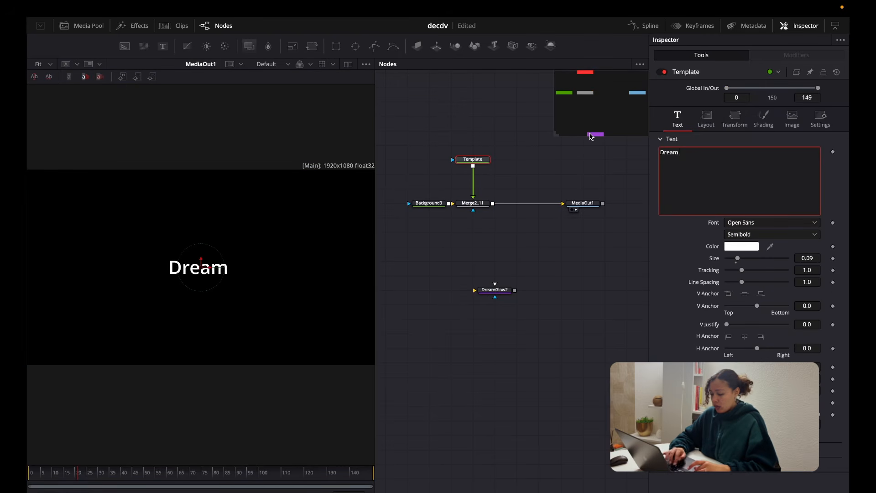
type("Glow")
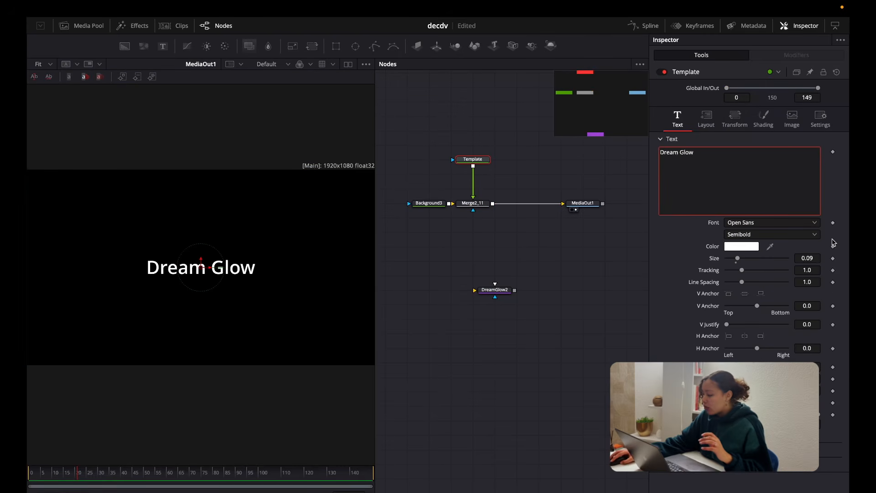
left_click(776, 221)
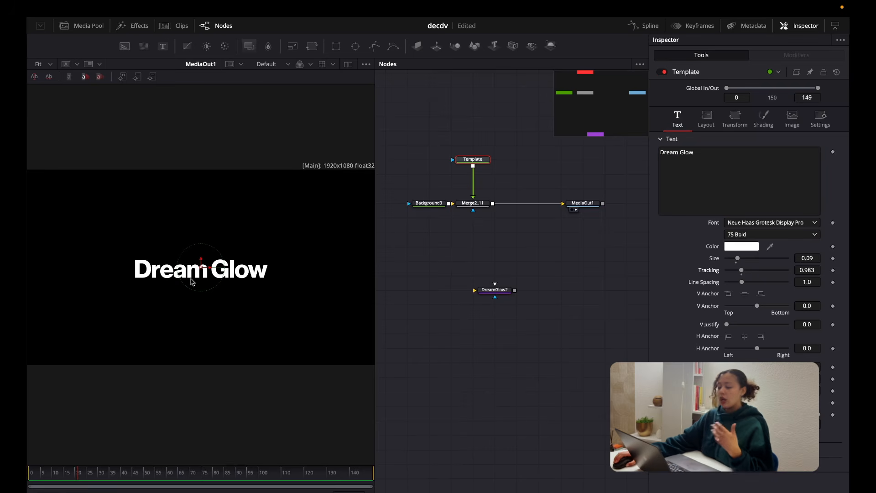
Move the Background node farther away from the Merge node to free up space on their connection
left_click_drag(515, 275, 579, 309)
left_click_drag(487, 238, 443, 237)
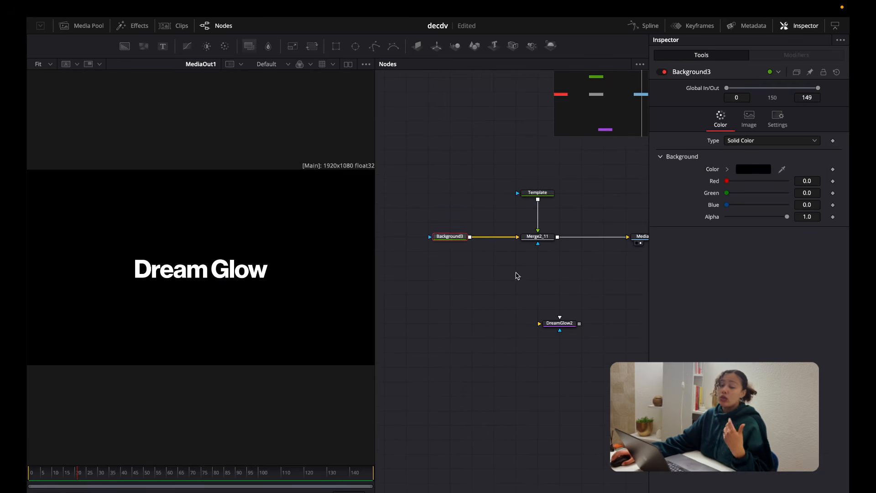
left_click_drag(530, 276, 447, 278)
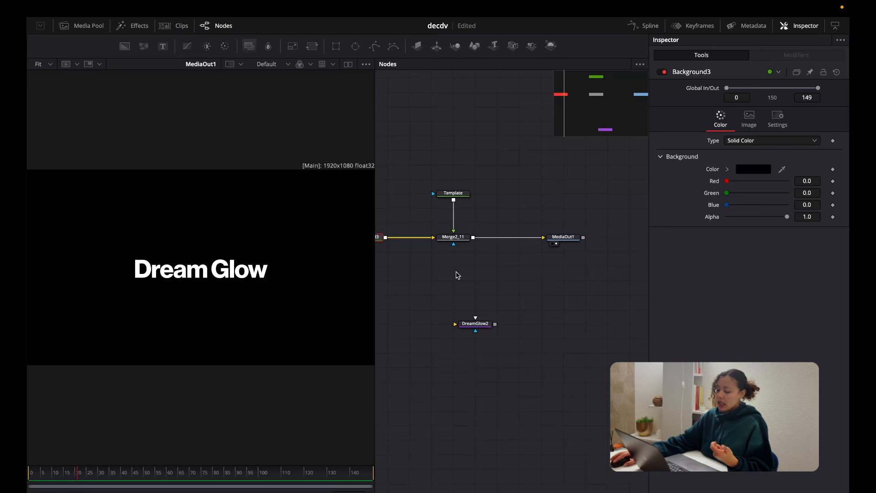
Insert the DreamGlow node into the connection between the Merge node and MediaOut1
left_click_drag(475, 329, 577, 242)
left_click(500, 241)
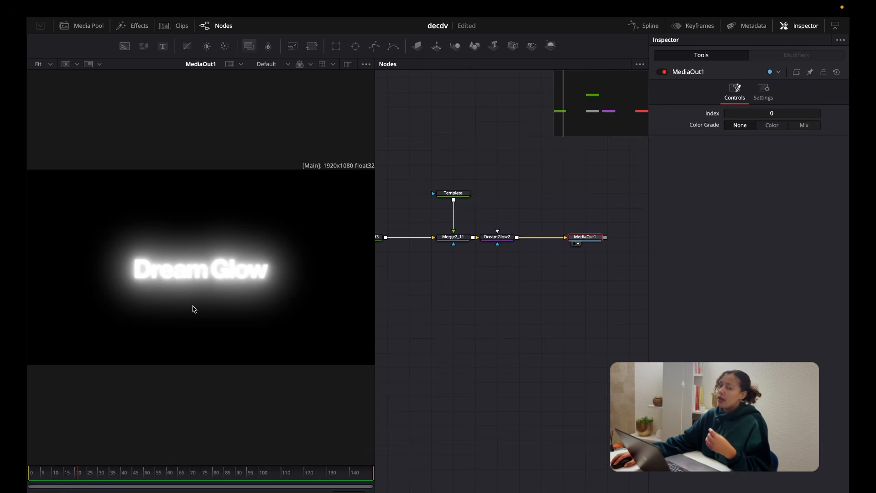
Set the DreamGlow node's exposure to 0.2, radius to 1.76 and softness to 1.56
left_click(497, 236)
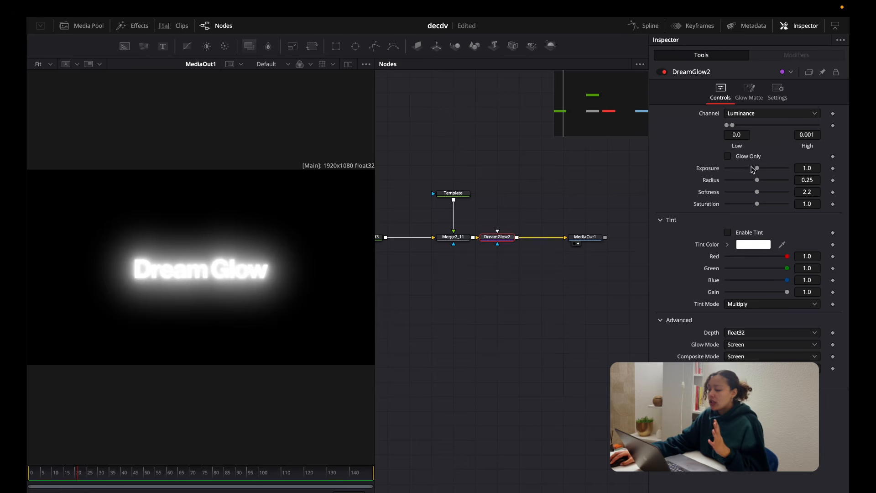
left_click_drag(757, 169, 741, 184)
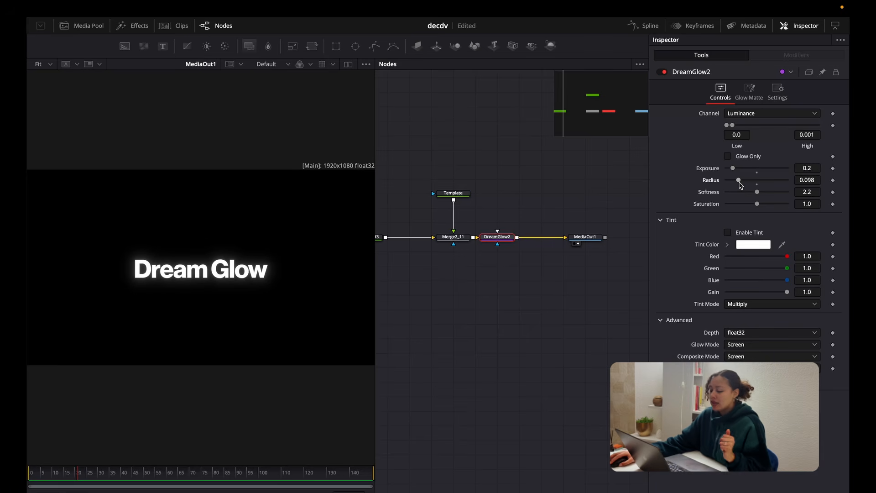
left_click_drag(741, 185, 770, 186)
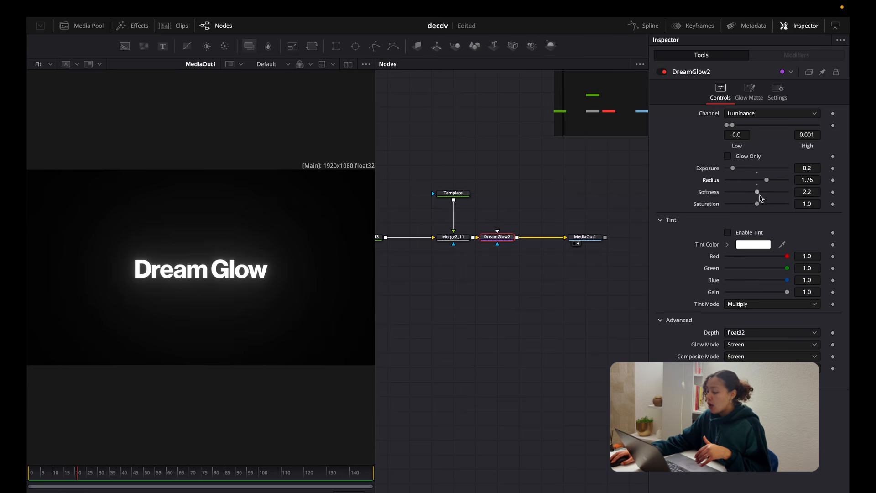
left_click_drag(760, 197, 698, 207)
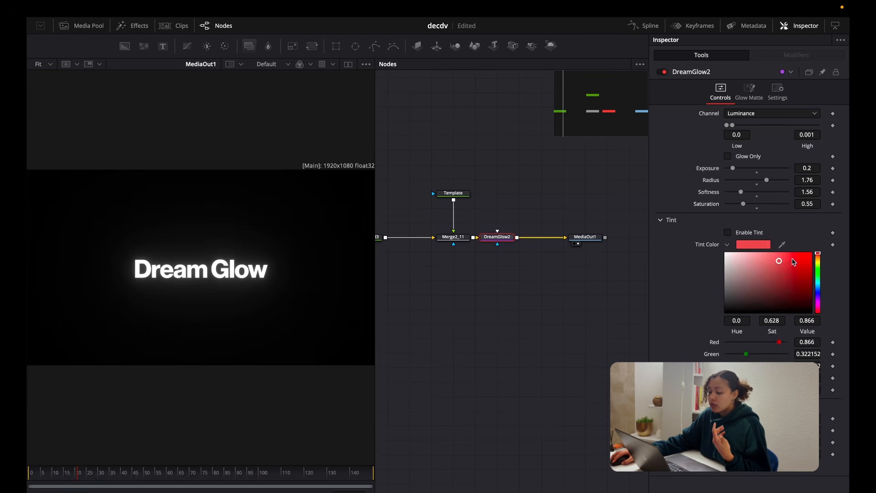
Enable the DreamGlow tint and try pure red as its tint color
left_click_drag(794, 262, 811, 257)
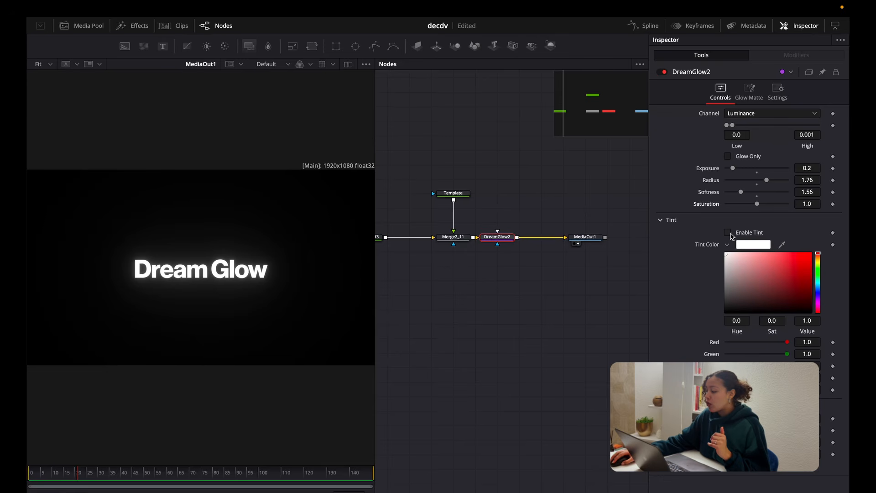
left_click(728, 232)
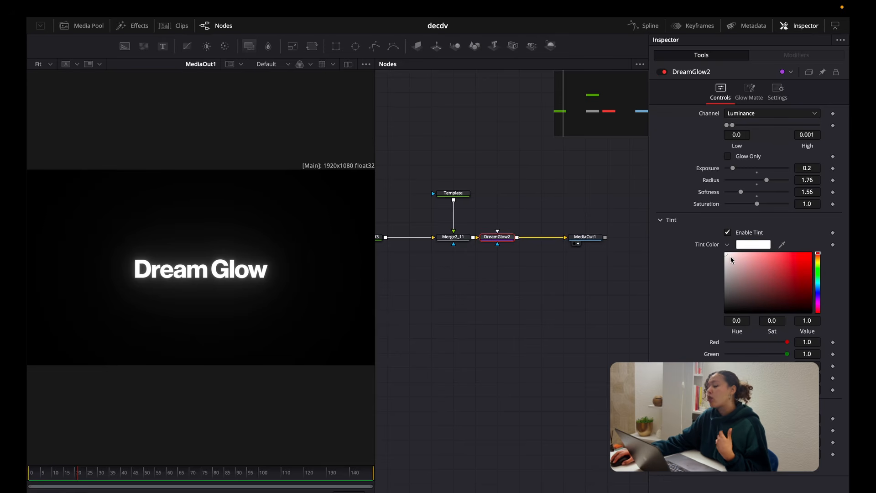
left_click_drag(729, 259, 847, 237)
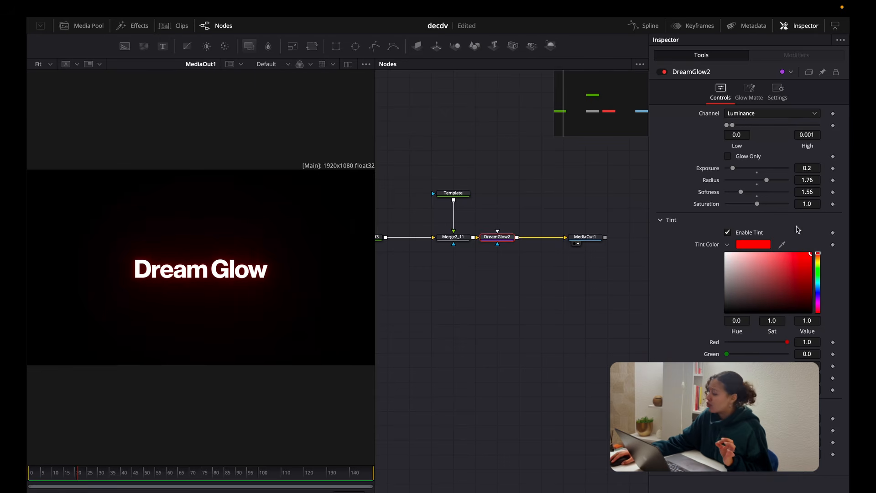
Try a muted dark red glow tint with saturation 0.596 and value 0.575
left_click(818, 255)
left_click_drag(819, 255, 819, 309)
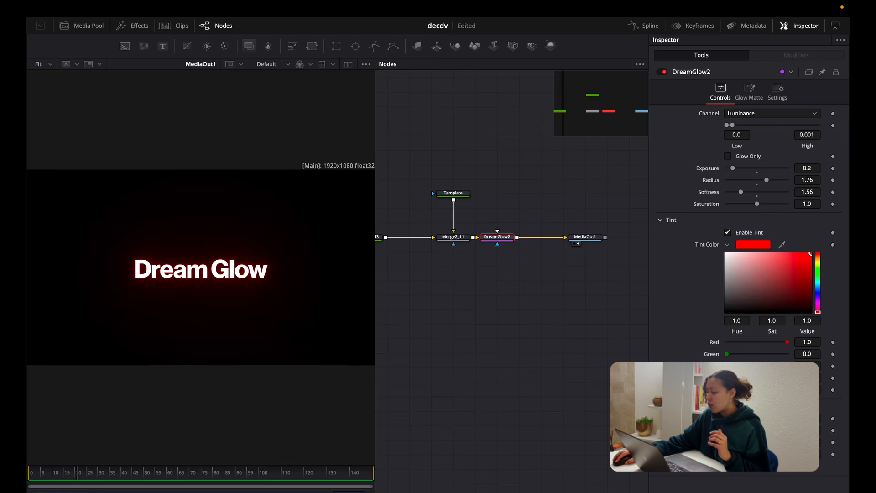
left_click_drag(811, 254, 793, 254)
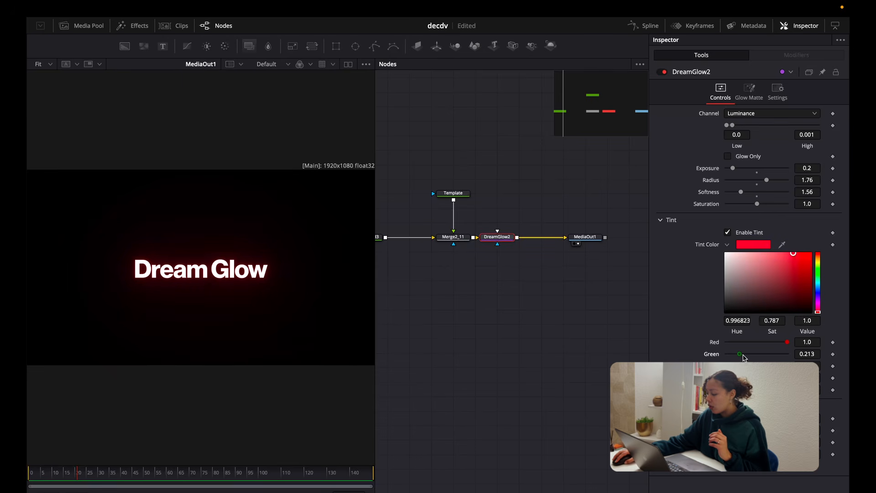
left_click_drag(785, 346, 764, 349)
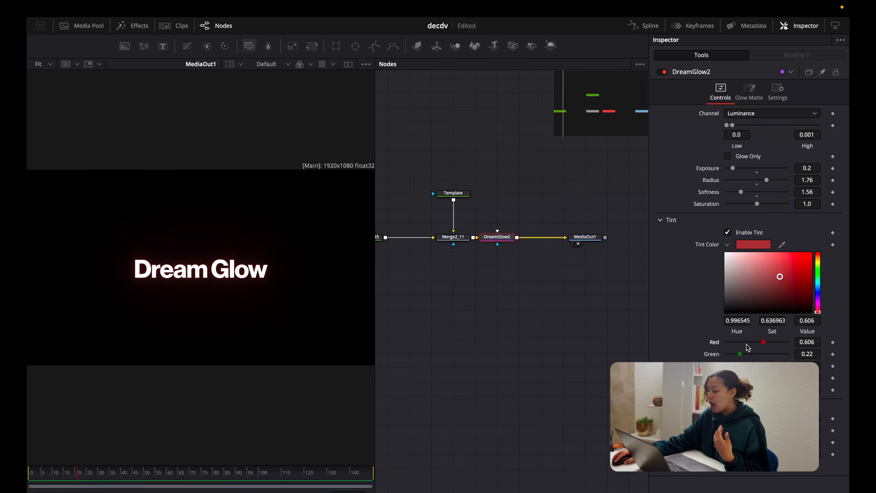
mouse_move(780, 278)
left_mouse_down()
mouse_move(784, 294)
mouse_move(781, 282)
mouse_move(770, 285)
mouse_move(778, 275)
mouse_move(779, 283)
left_mouse_up()
Try the Darker Color, Screen and Normal tint modes on the glow and return the mode to Multiply
left_click(776, 390)
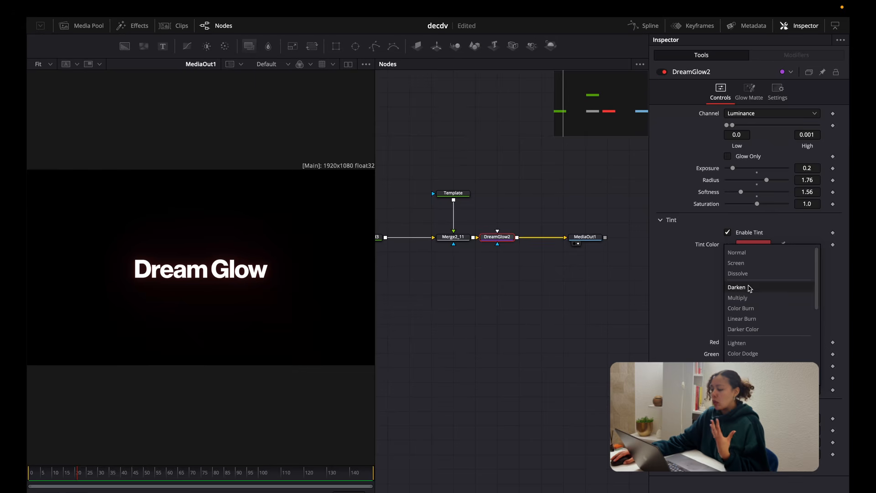
left_click(752, 330)
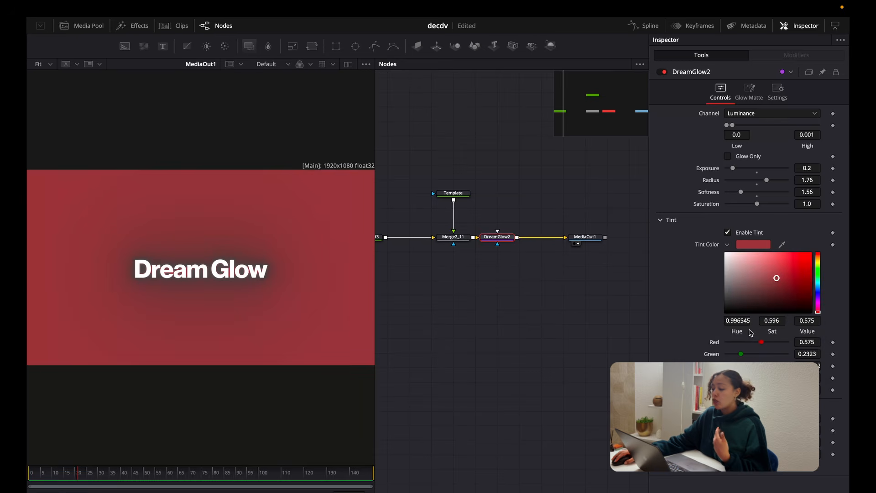
left_click(755, 359)
left_click(735, 257)
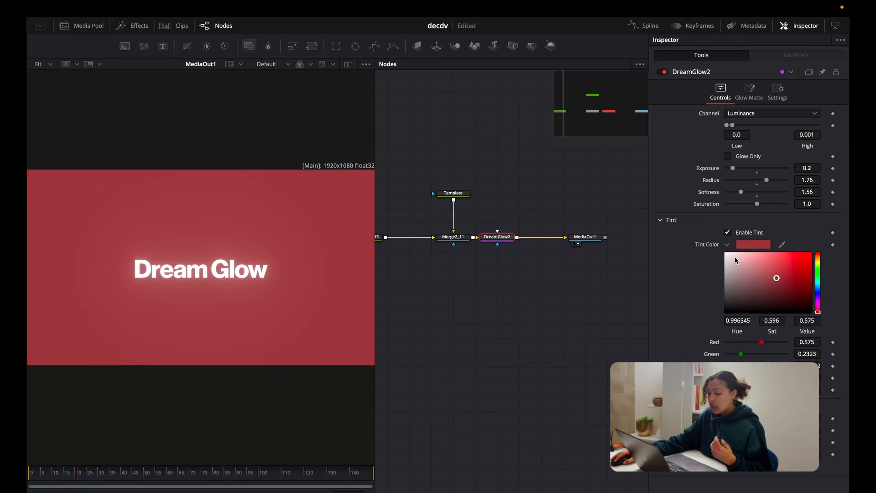
left_click(755, 360)
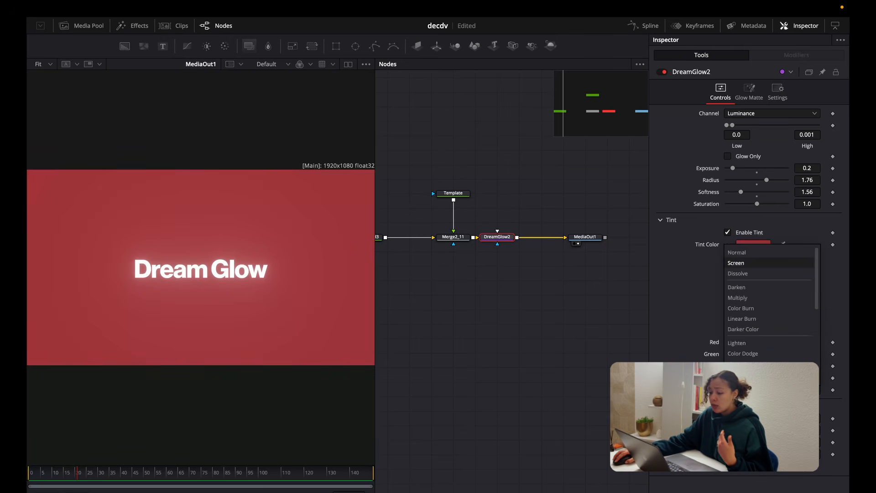
left_click(737, 252)
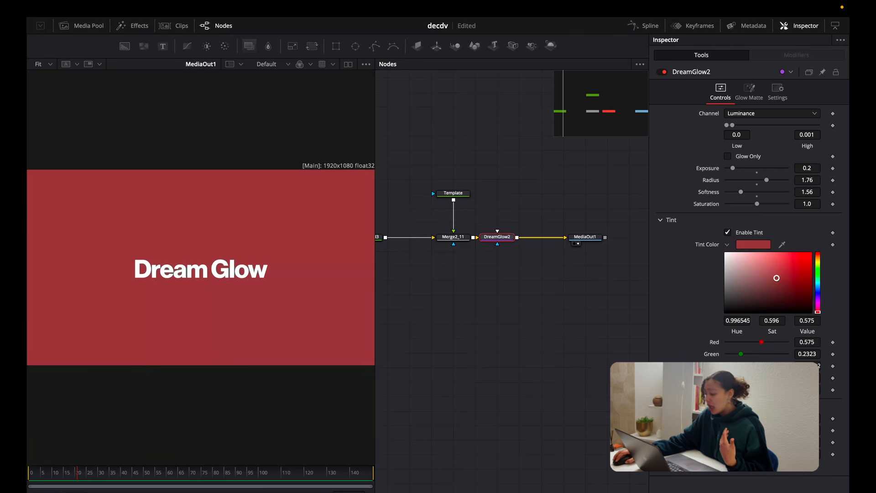
left_click(755, 359)
left_click(760, 298)
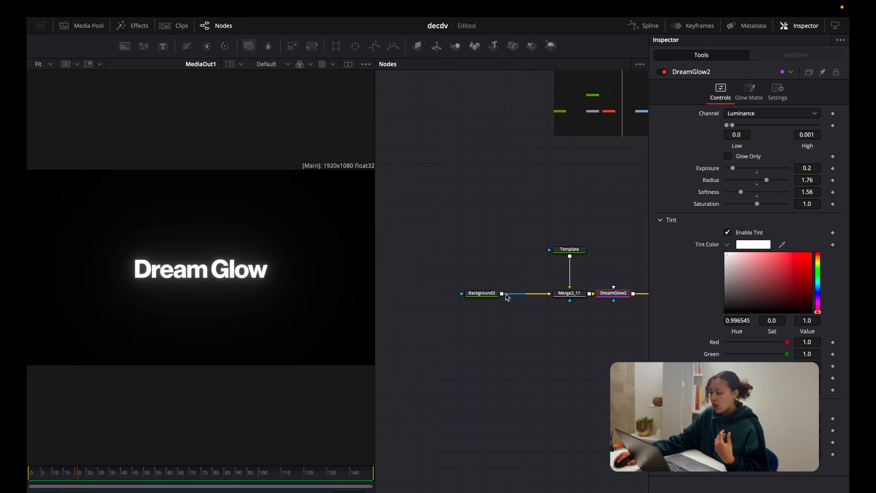
Set the Background node's alpha to 0.0 and adjust DreamGlow's last advanced setting for a stronger glow over transparency
left_click(483, 294)
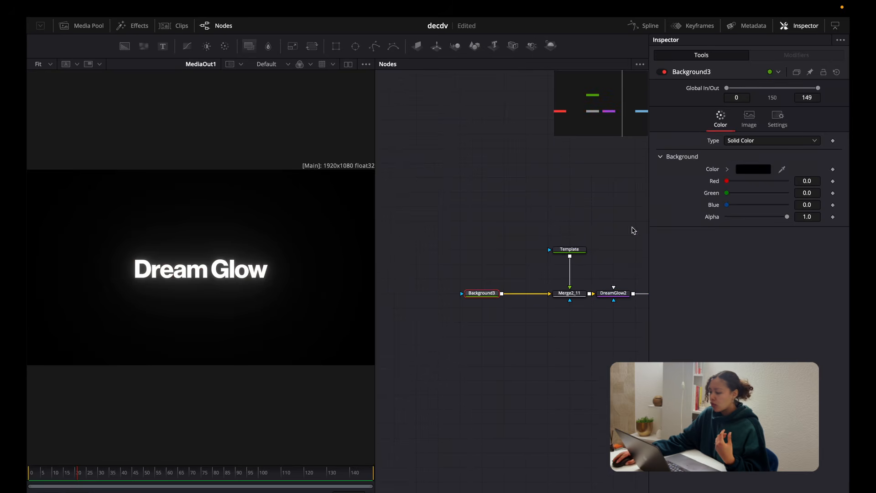
left_click_drag(785, 218, 645, 233)
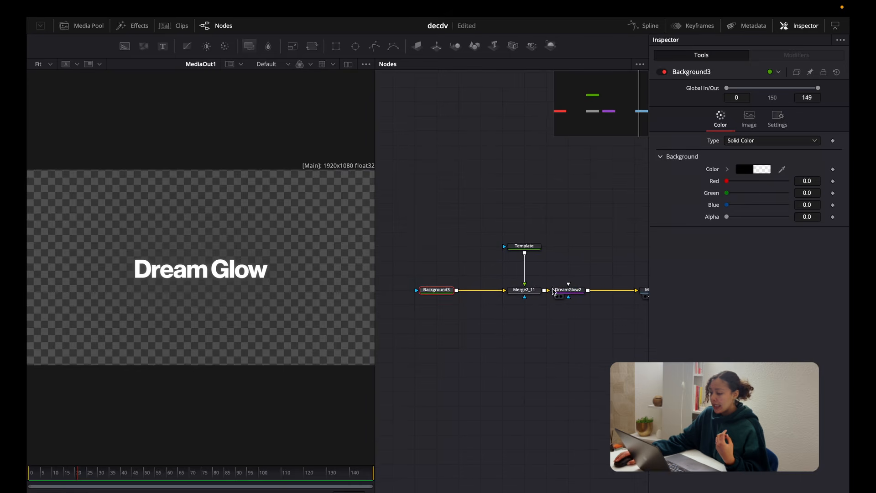
left_click(569, 290)
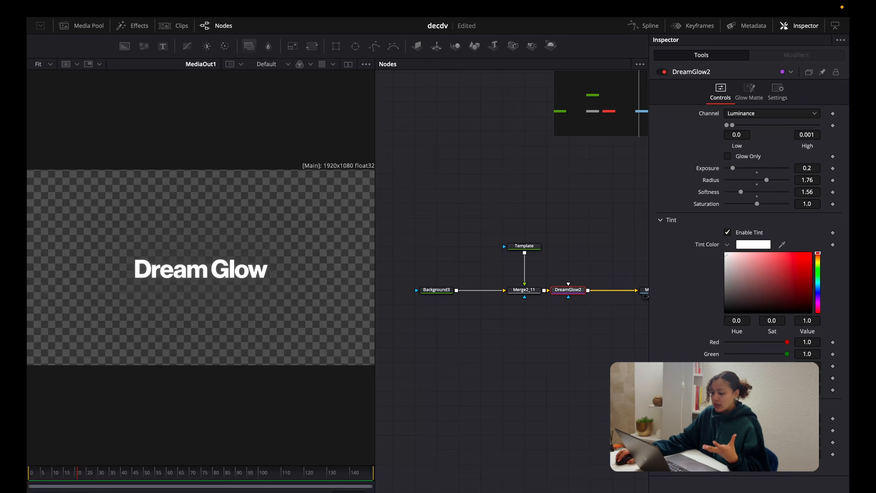
scroll(169, 292, "up", 2)
scroll(162, 287, "down", 2)
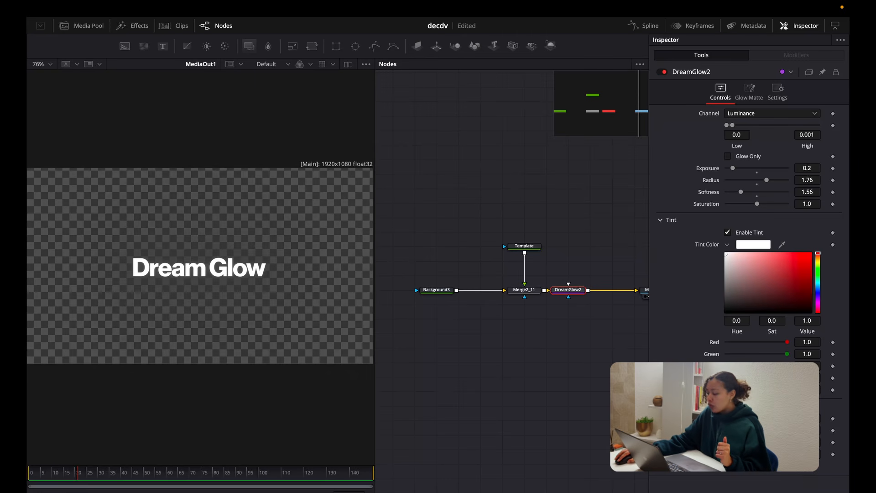
left_click_drag(779, 471, 763, 456)
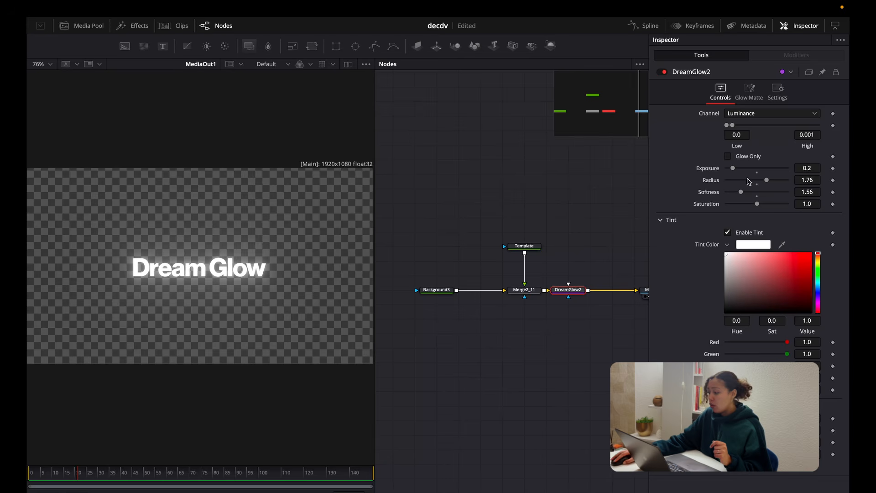
Set the Background node's alpha to 1.0 and move the DreamGlow node farther away from the Merge node
left_click(436, 290)
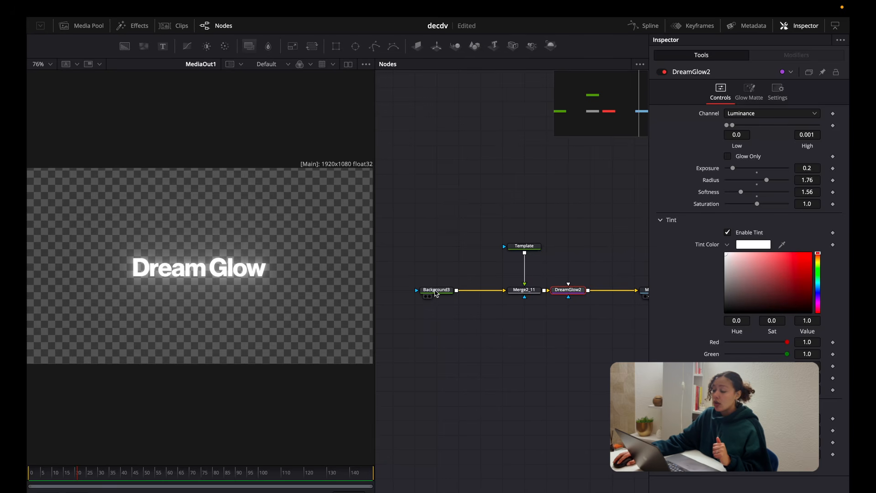
left_click_drag(727, 218, 788, 218)
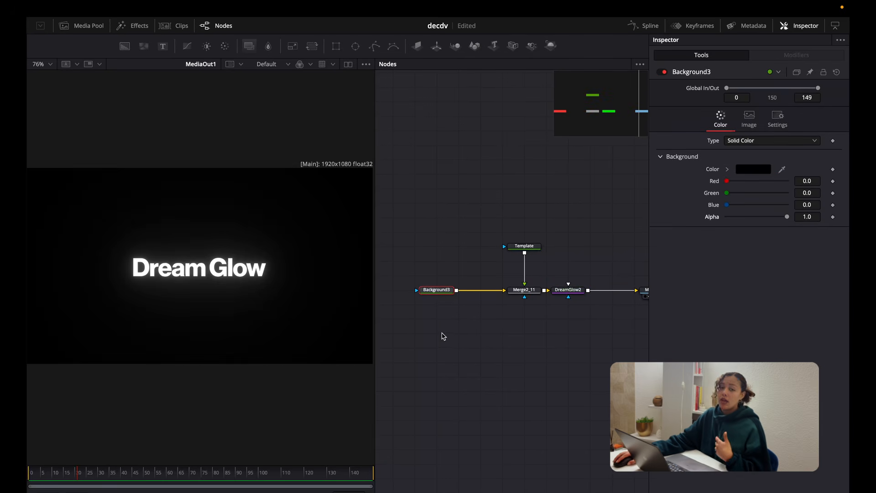
left_click(529, 297)
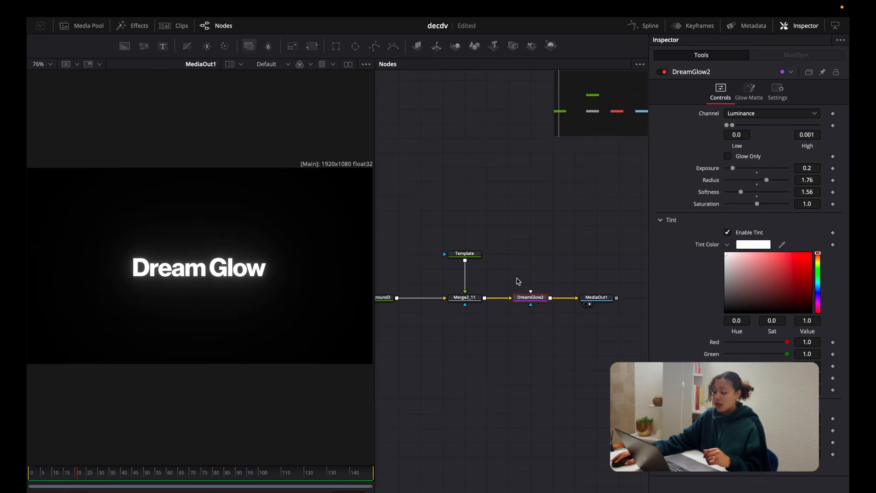
Add the Apple app icon image and cerveau.png from the media pool to the node graph above the existing nodes
key("super+1")
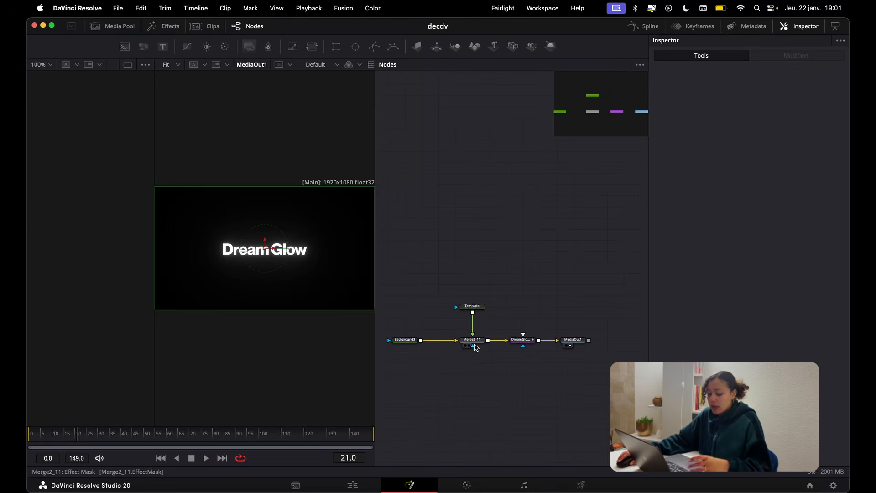
key("super+1")
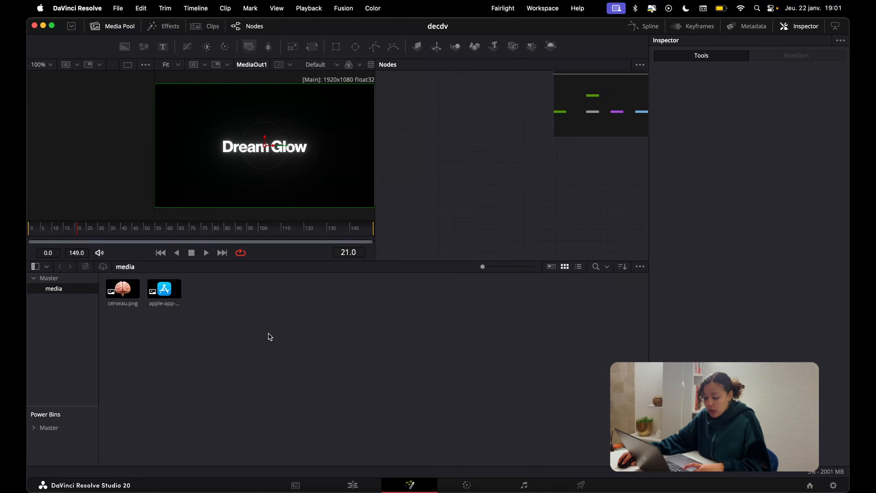
left_click_drag(164, 288, 455, 240)
key("super+1")
left_click_drag(122, 289, 307, 224)
scroll(308, 223, "down", 2)
left_click_drag(501, 241, 568, 217)
Pull the Template text and its Merge out of the node chain and merge the brain image over the Background
left_click(539, 283)
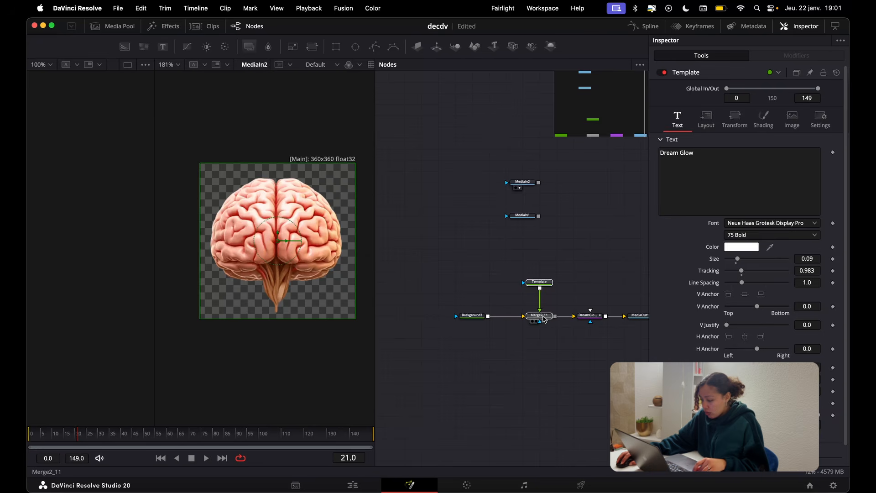
left_click_drag(544, 320, 578, 286)
left_click_drag(523, 182, 488, 316)
left_click_drag(489, 317, 488, 316)
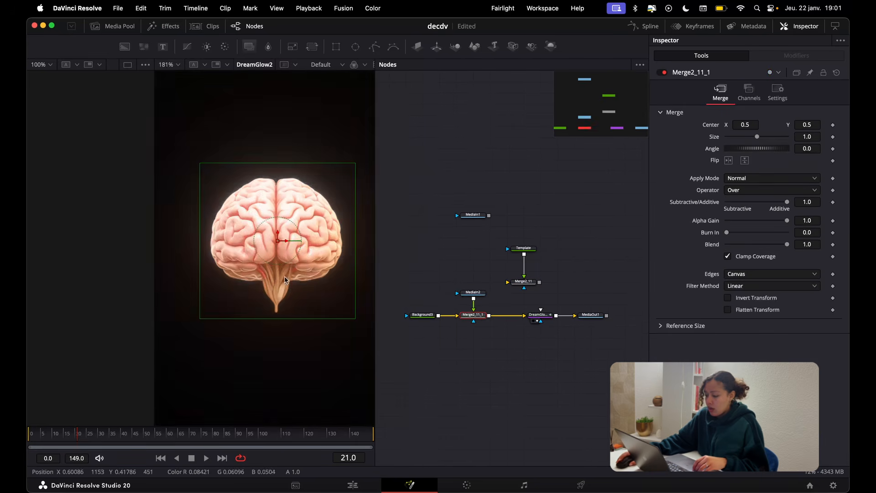
Show the whole DreamGlow output frame in a single viewer
scroll(285, 279, "down", 2)
left_click(434, 275)
scroll(303, 280, "down", 3)
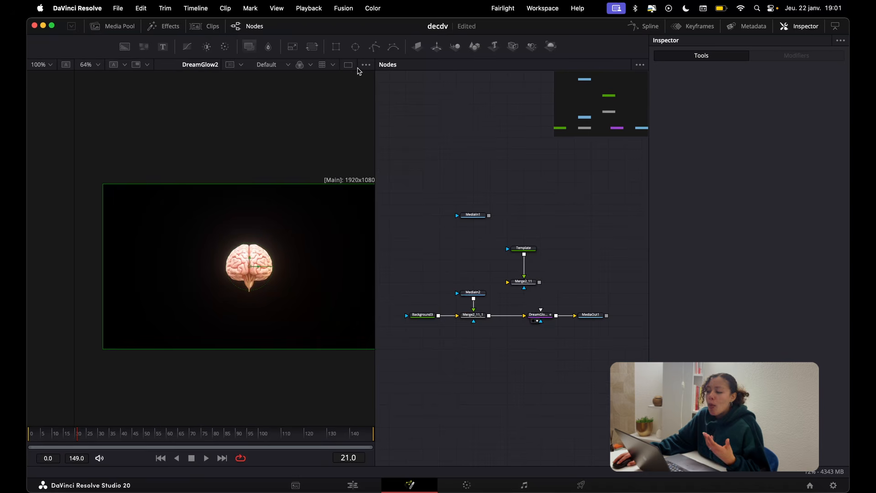
left_click(348, 65)
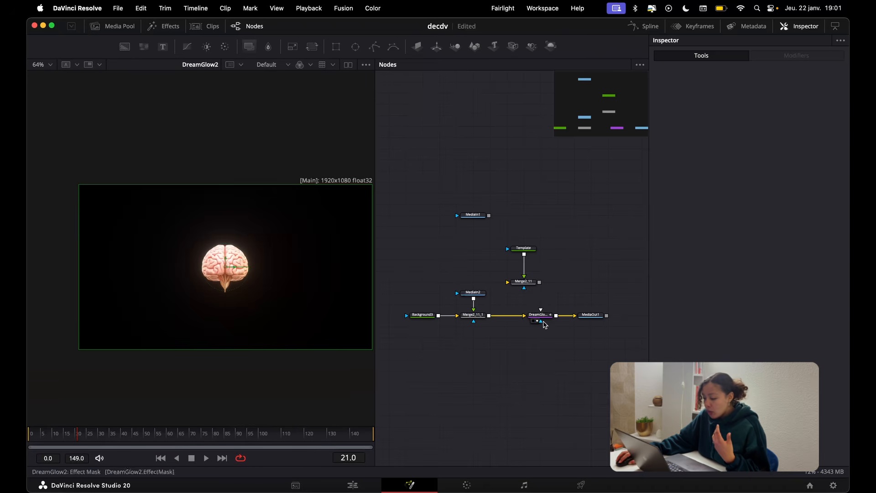
Move the DreamGlow node closer to the brain's Merge and set the disconnected Template and Merge nodes aside above MediaOut1
left_click_drag(542, 315, 525, 316)
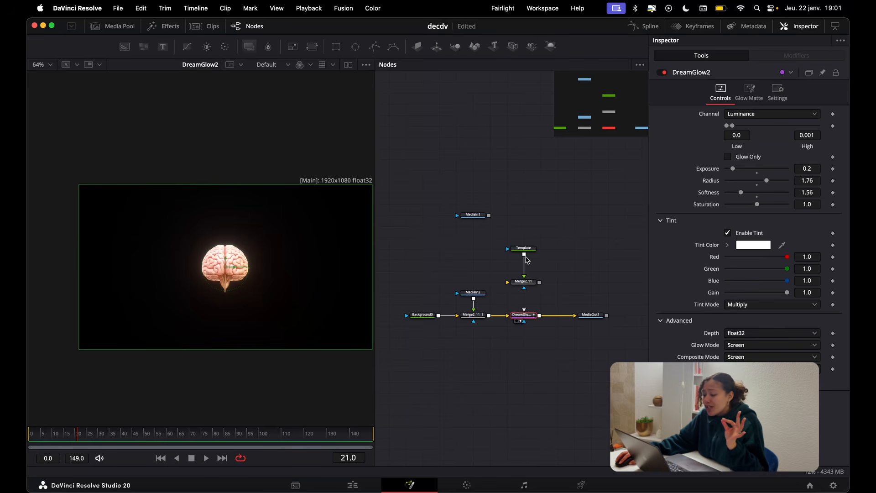
left_click_drag(507, 292, 540, 227)
left_click_drag(524, 264, 575, 242)
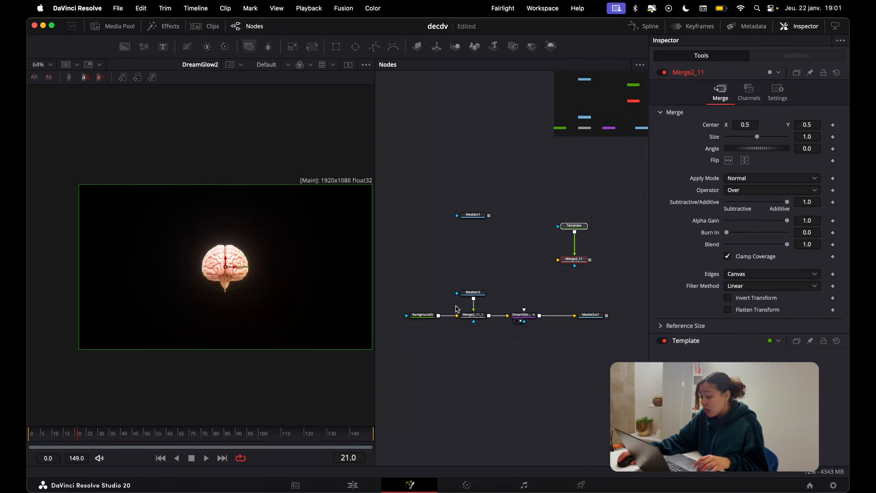
Merge the app icon over the Background before the brain's Merge and place the icon beside the brain at about X 0.76, Y 0.51
scroll(479, 312, "left", 3)
left_click_drag(467, 314, 433, 313)
left_click_drag(520, 213, 451, 313)
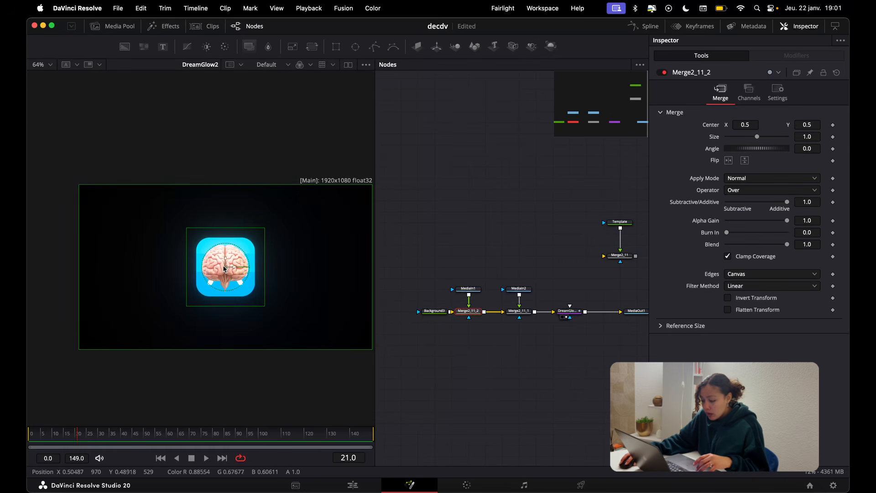
left_click_drag(230, 267, 306, 268)
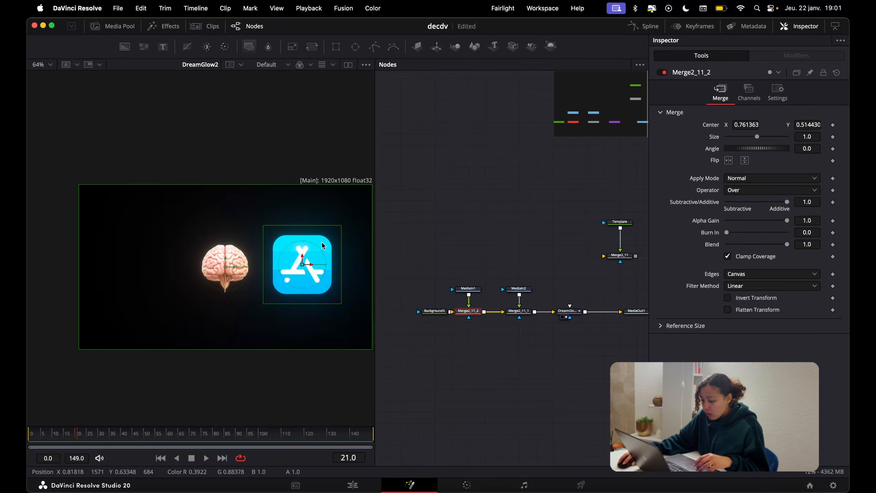
Shrink the app icon to roughly the height of the brain image
left_click_drag(341, 228, 325, 244)
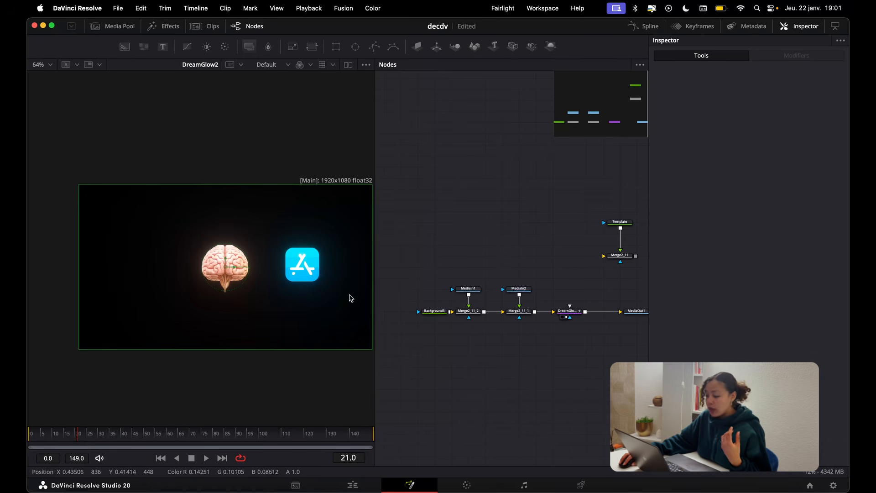
Insert the Template text with its Merge between the brain's Merge and DreamGlow, and shift the title towards the empty side of the brain
scroll(543, 208, "right", 3)
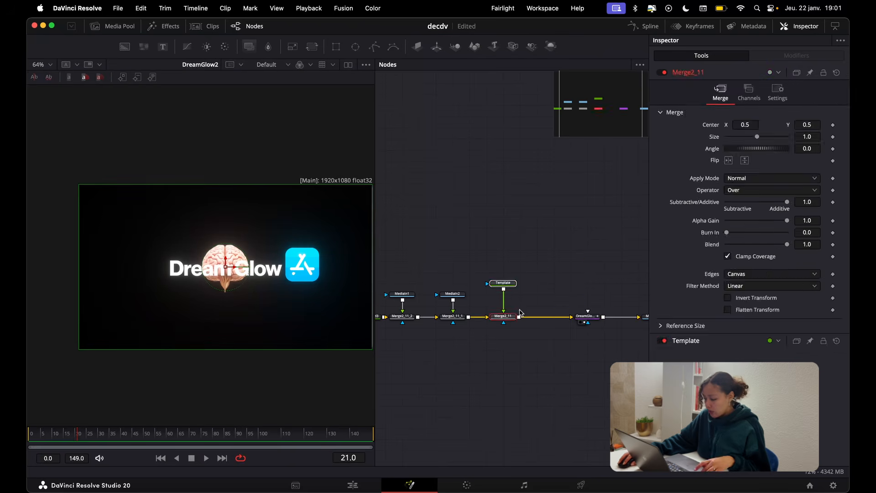
left_click(522, 303)
left_click(512, 284)
left_click_drag(226, 267, 166, 261)
left_click(586, 316)
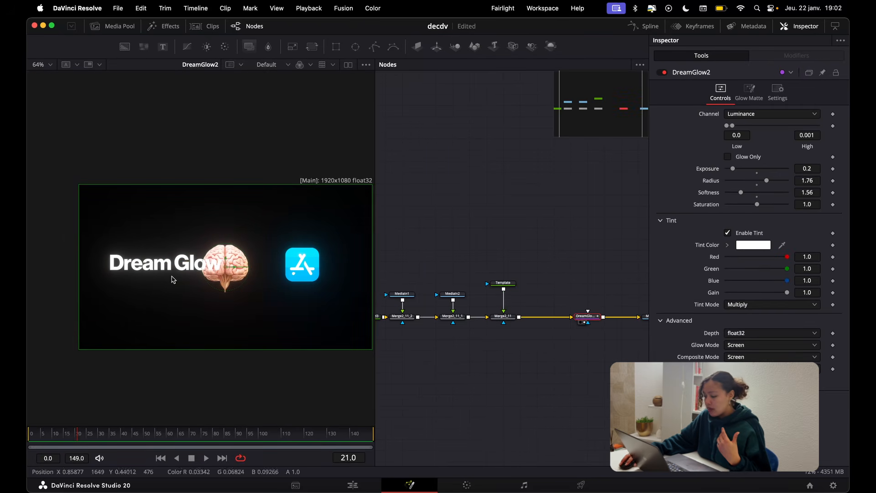
Set the title's text size to 0.0591, place it clear of the brain opposite the app icon, and align the Template node with the media nodes
left_click(503, 283)
left_click_drag(740, 259, 737, 260)
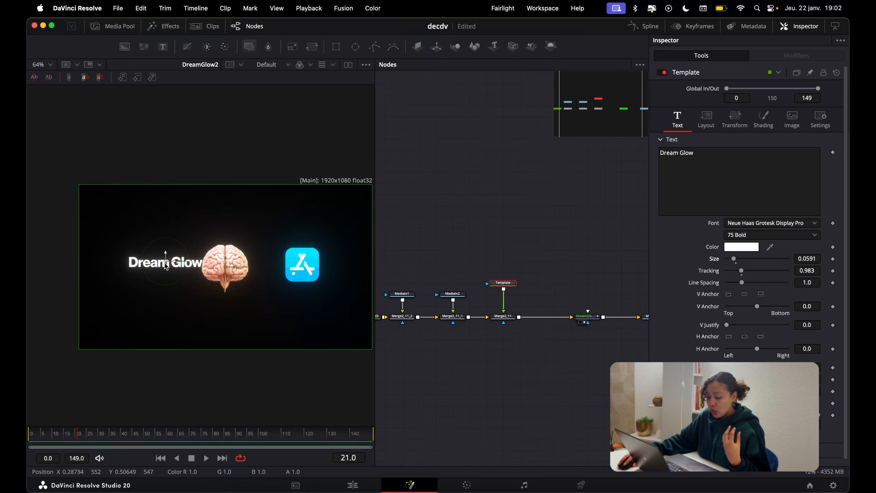
left_click_drag(166, 261, 147, 271)
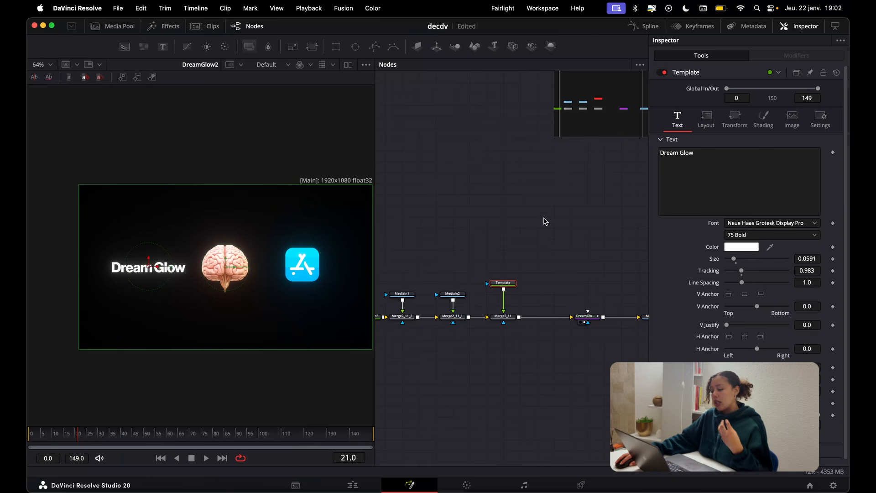
left_click(541, 226)
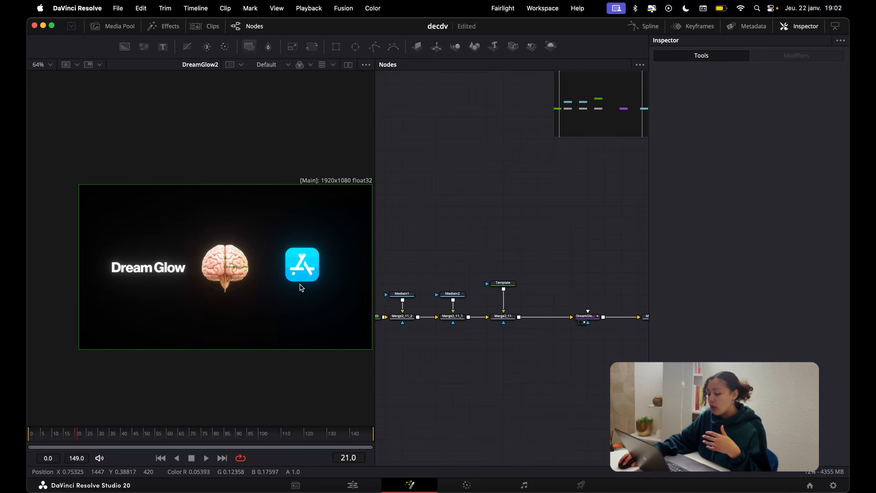
mouse_move(512, 283)
left_mouse_down()
mouse_move(512, 294)
mouse_move(500, 295)
left_mouse_up()
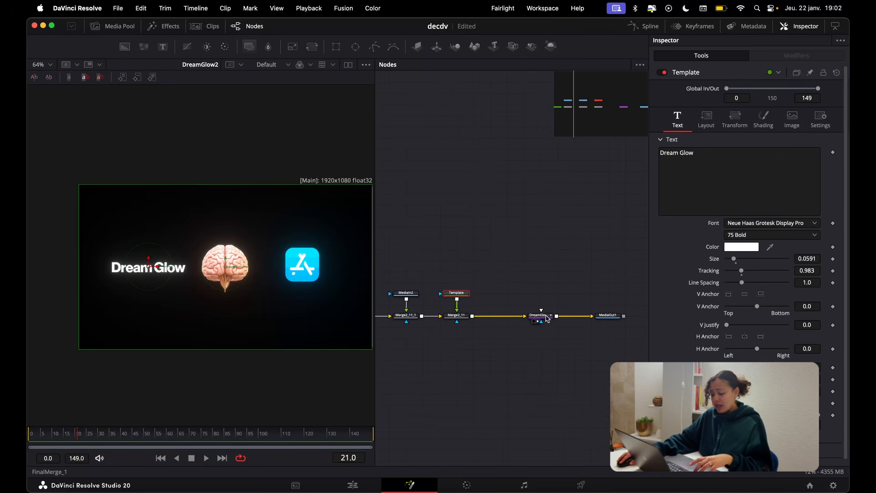
Pull the DreamGlow node out of the chain, add a Soft Glow node after the title's Merge, and view its output
left_click_drag(547, 318, 548, 285)
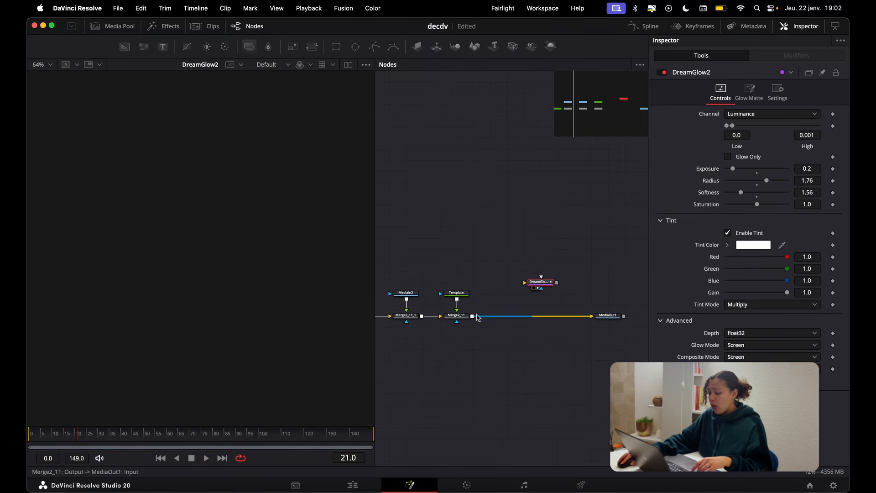
left_click(456, 315)
key("shift+space")
type("soft")
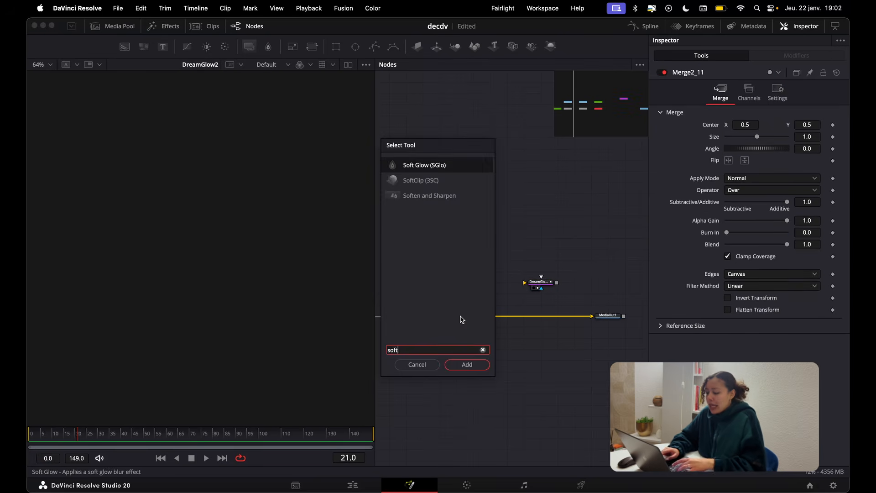
key("Return")
left_click_drag(490, 316, 287, 348)
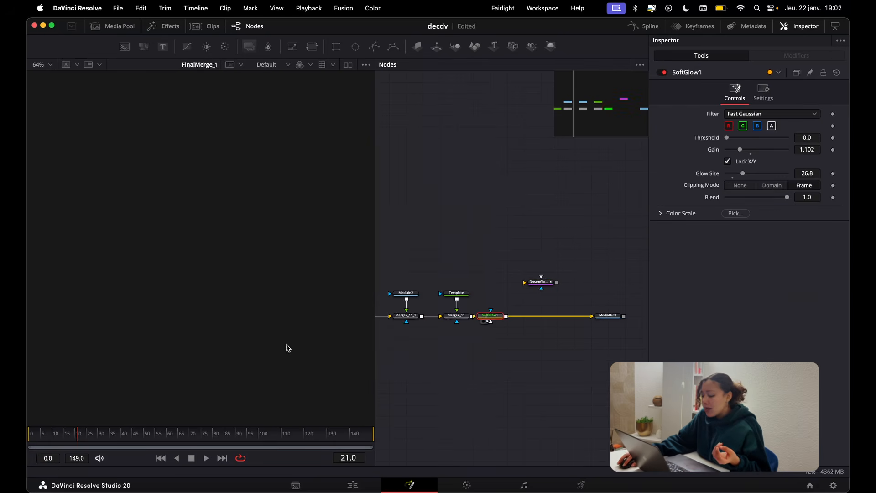
left_click(489, 254)
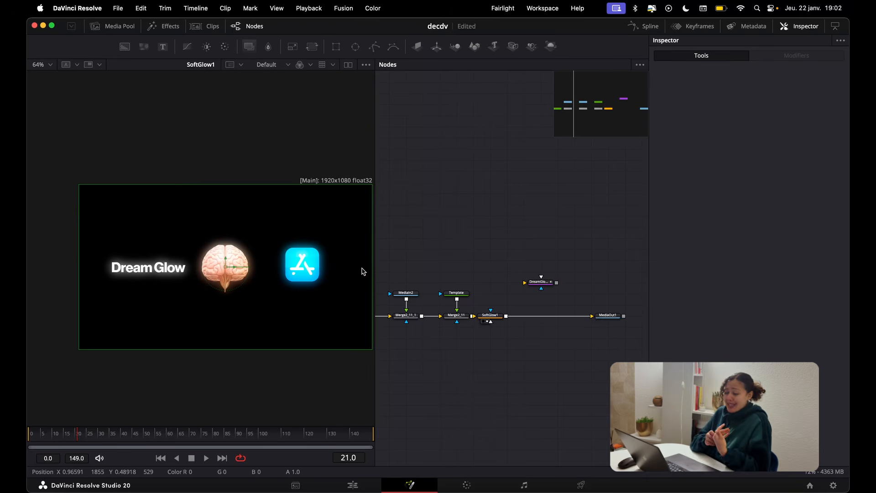
Set the Soft Glow threshold to 0.803, its glow size to 91.3 and its gain to 1.063
left_click_drag(484, 315, 500, 316)
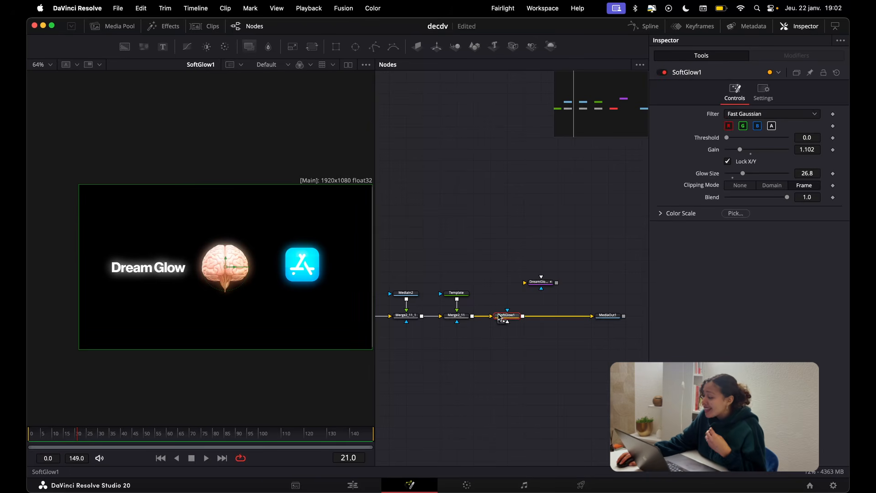
left_click_drag(726, 138, 775, 139)
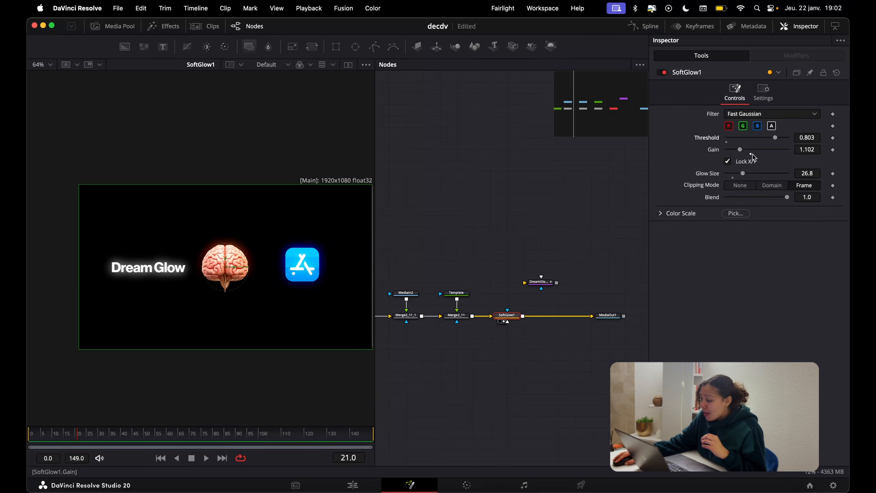
left_click_drag(743, 173, 780, 175)
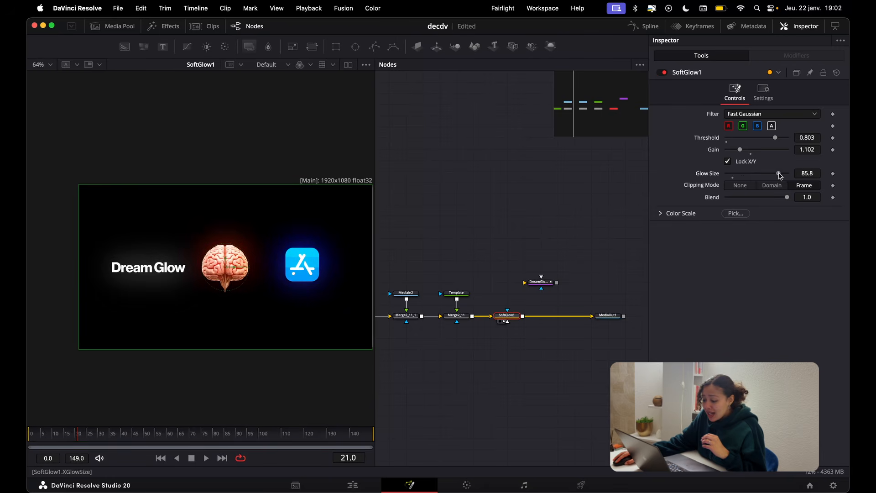
left_click(734, 150)
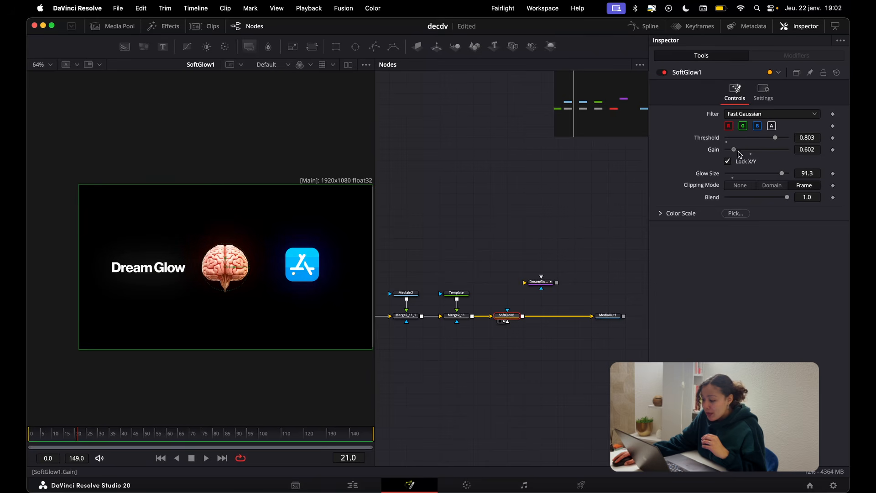
left_click(729, 150)
left_click_drag(728, 150, 741, 149)
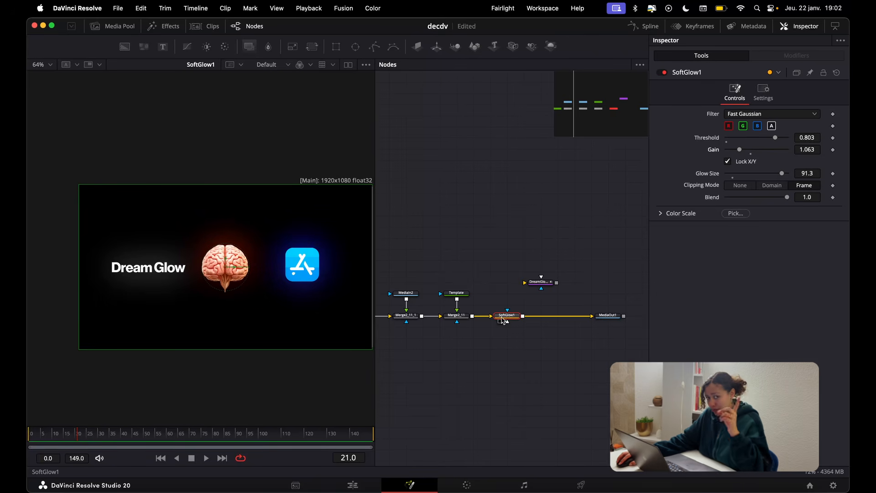
Delete the Soft Glow node, reinsert DreamGlow between the title's Merge and MediaOut1, and view its output
key("Delete")
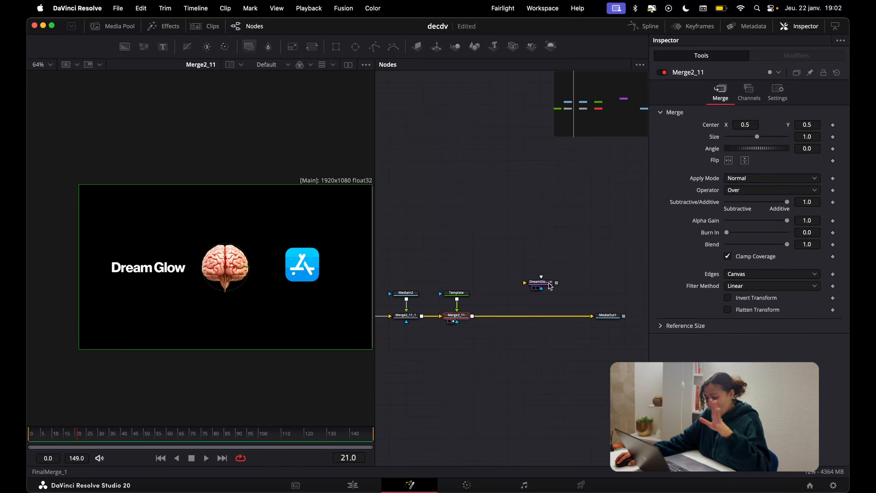
left_click_drag(540, 285, 250, 352)
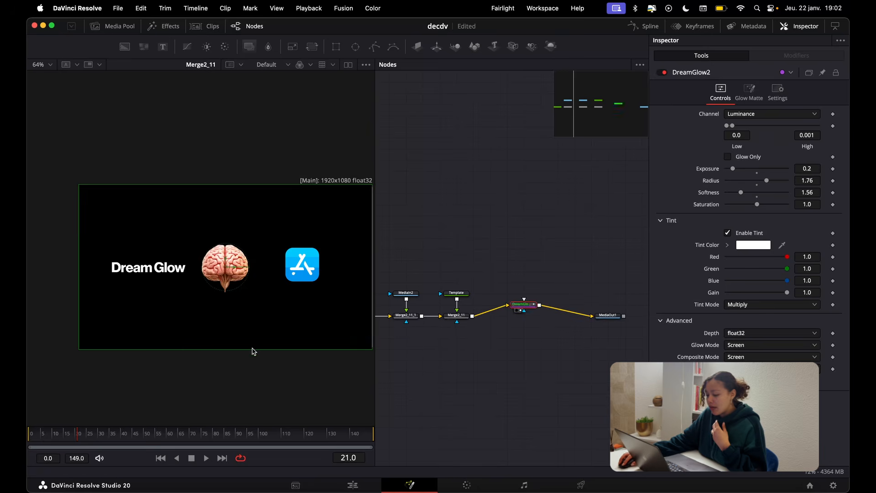
left_click_drag(529, 309, 526, 319)
left_click(540, 281)
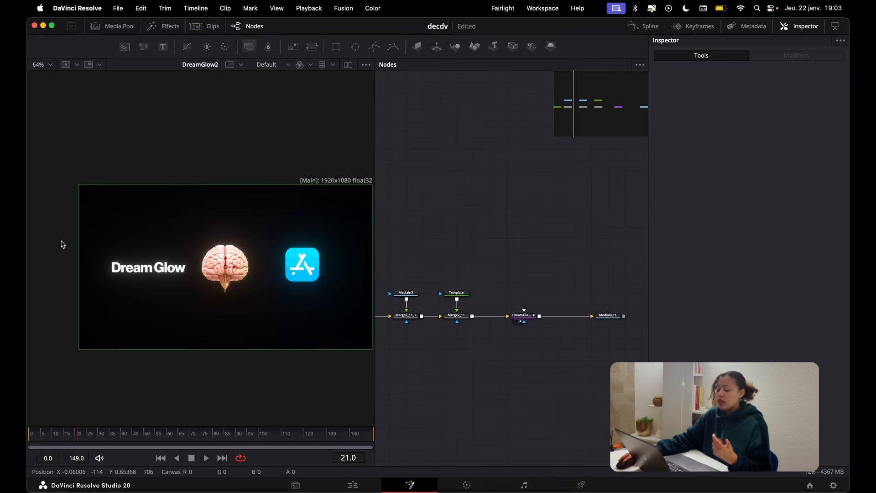
Move the title up through the Template node and slightly back down through its Merge so it sits level with the brain and icon
left_click(455, 294)
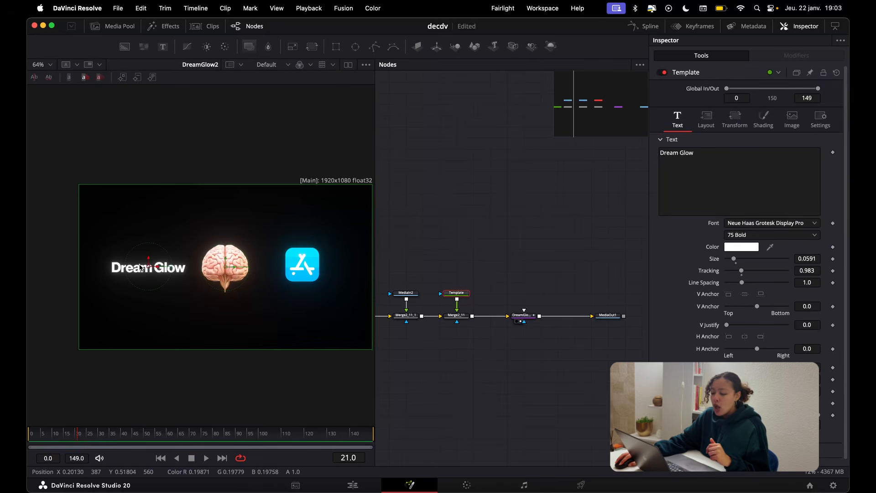
left_click_drag(150, 256, 148, 240)
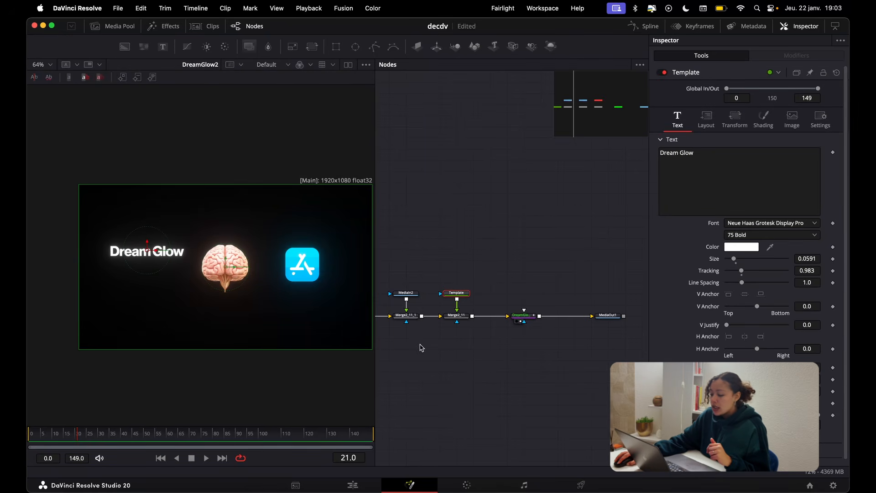
left_click(456, 315)
left_click_drag(225, 267, 224, 278)
left_click(588, 279)
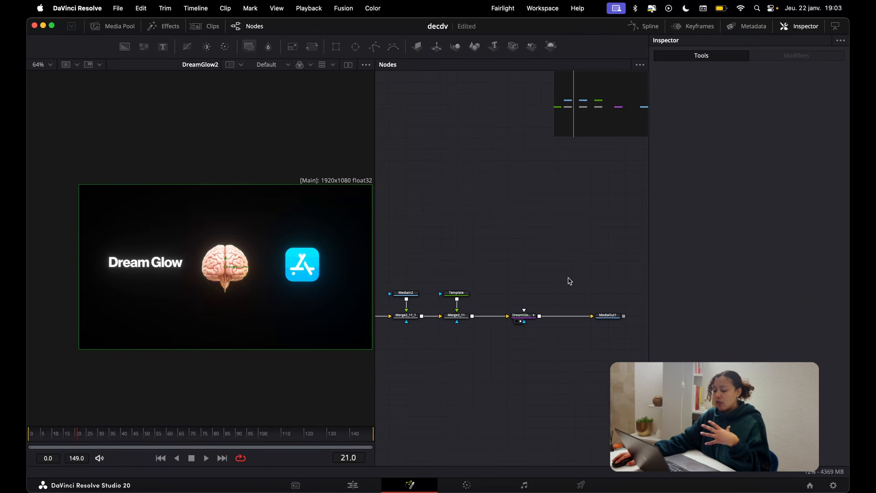
Offset the glow above the title and images with DreamGlow's on-screen position handle, and undo the offset
left_click(525, 316)
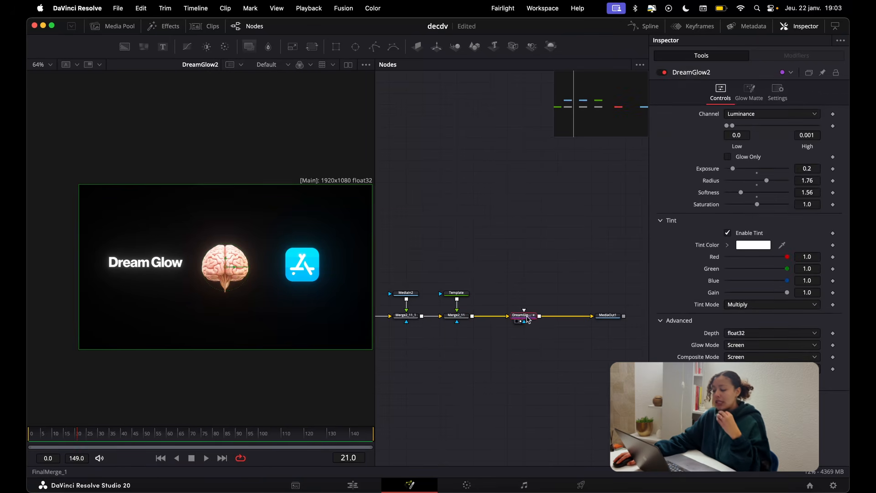
left_click_drag(227, 270, 232, 242)
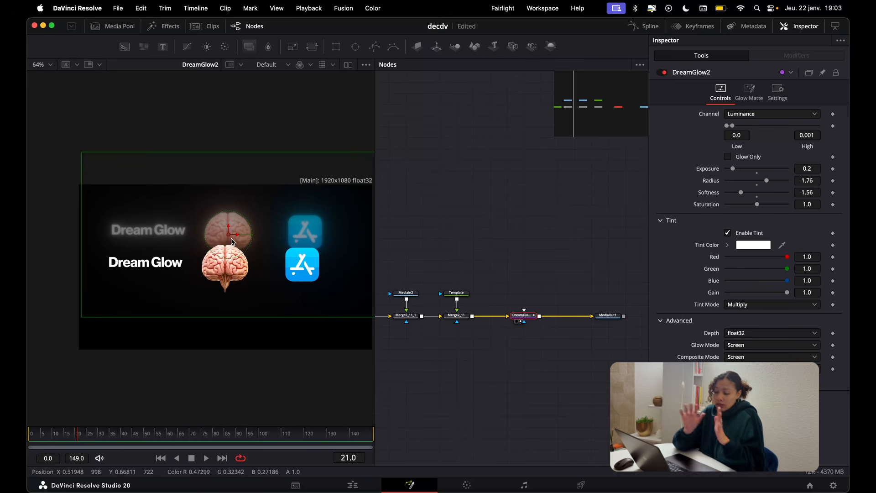
key("super+z")
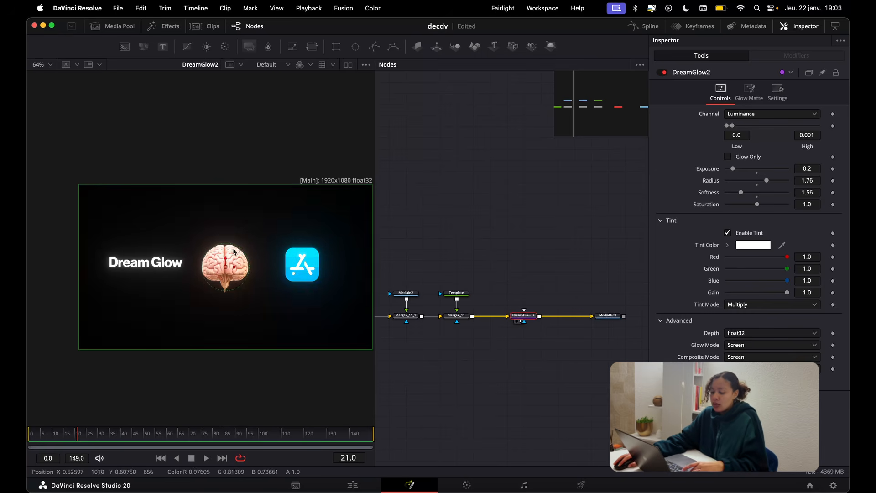
left_click(561, 267)
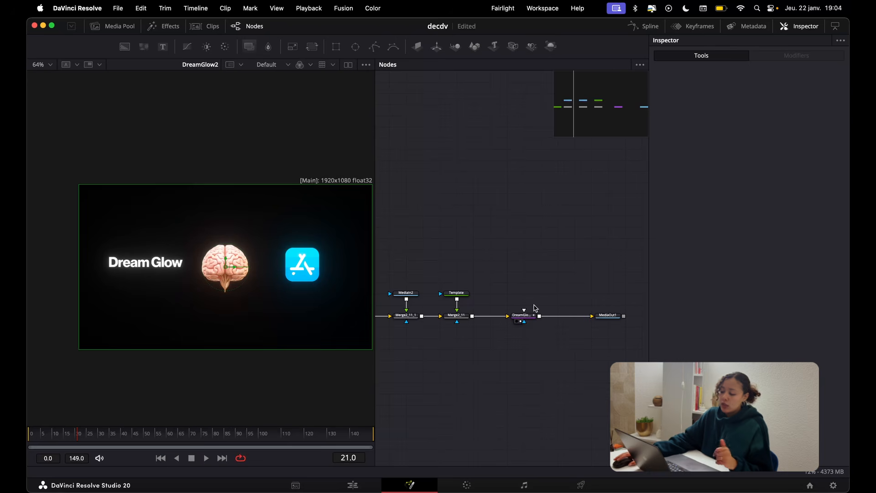
Look through DreamGlow's Glow Matte and Settings options and return to its main controls
left_click(522, 317)
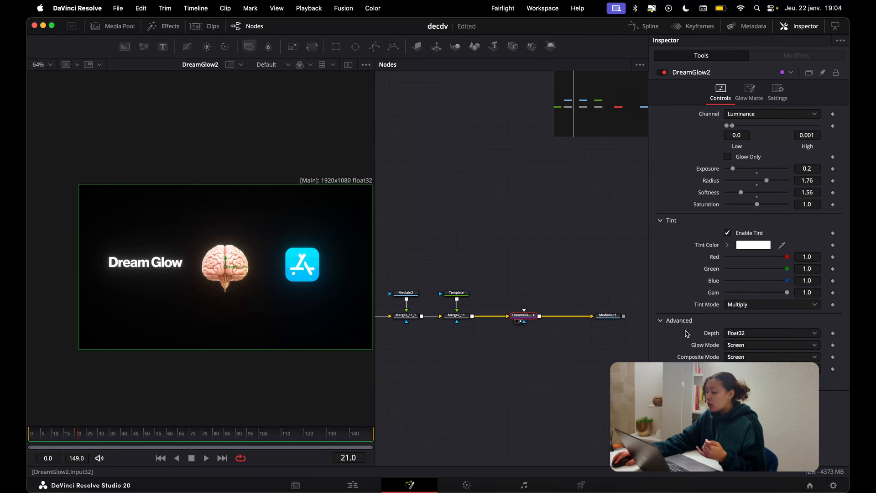
left_click(749, 91)
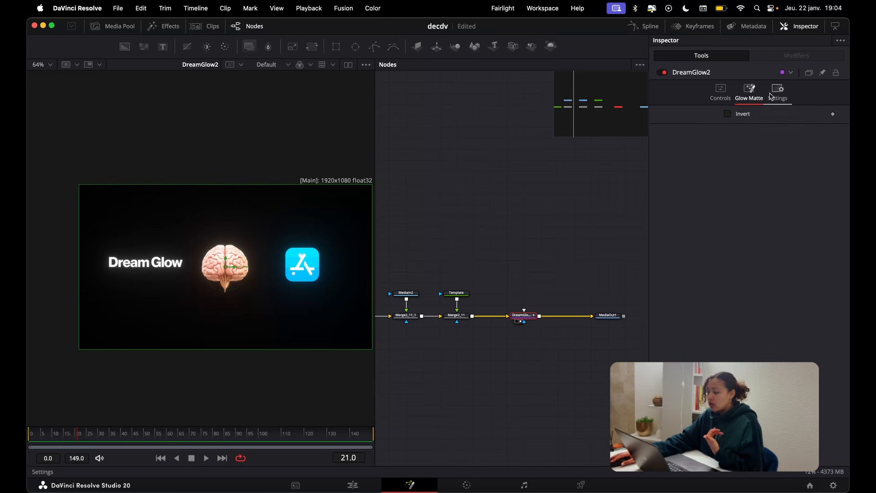
left_click(778, 92)
left_click(720, 94)
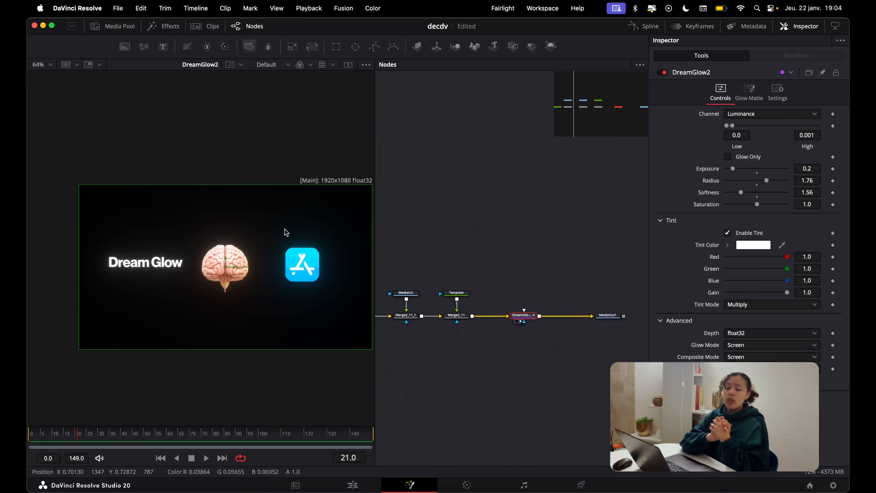
Switch to the Dream Glow PLUGIN document in Safari and open the ImageClipboard.lua plugin link from the COPY PASTA section
key("super+Tab")
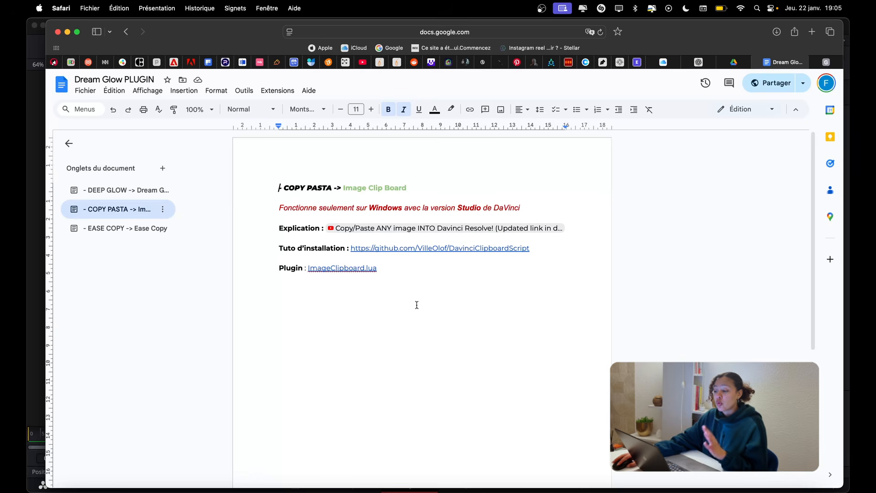
left_click_drag(284, 266, 420, 268)
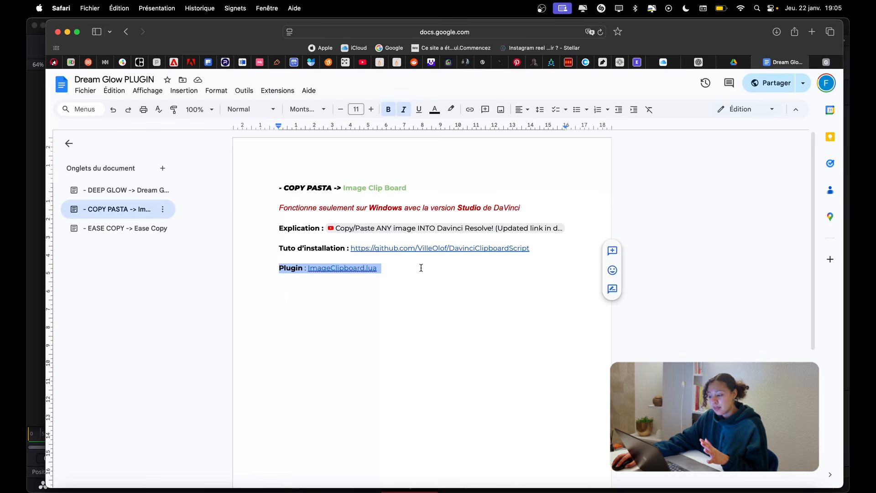
left_click(413, 288)
left_click(328, 268)
left_click(361, 284)
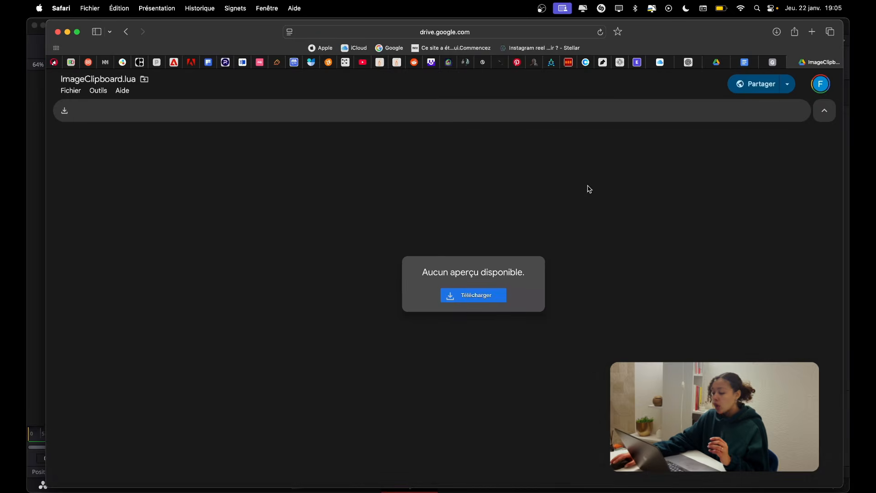
Return to the Dream Glow PLUGIN document and highlight the line with the Image Clipboard Script installation tutorial
left_click(772, 63)
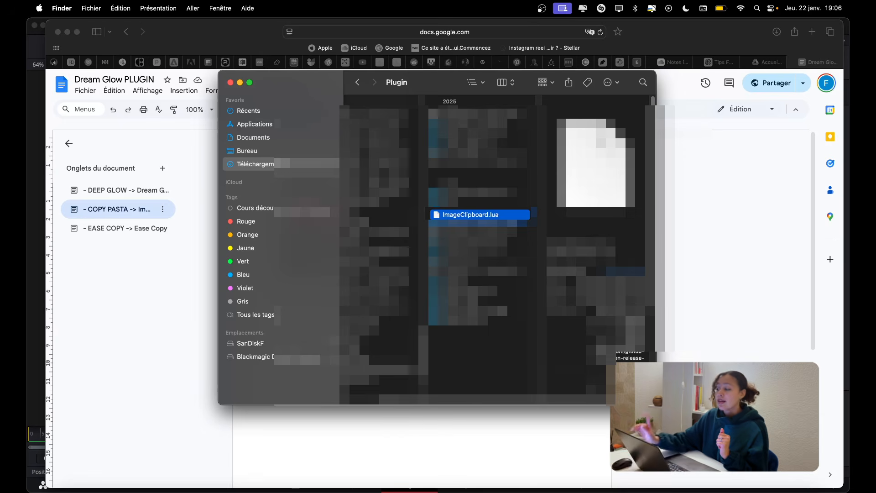
key("super+Tab")
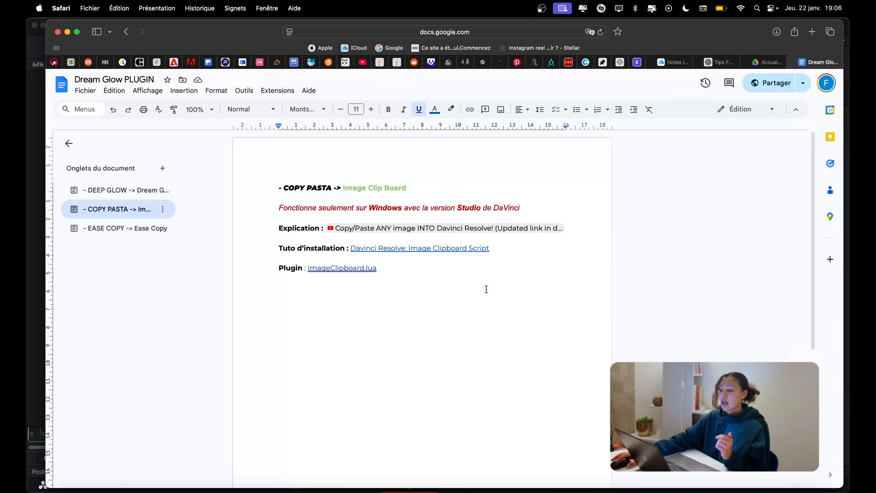
left_click_drag(271, 248, 510, 248)
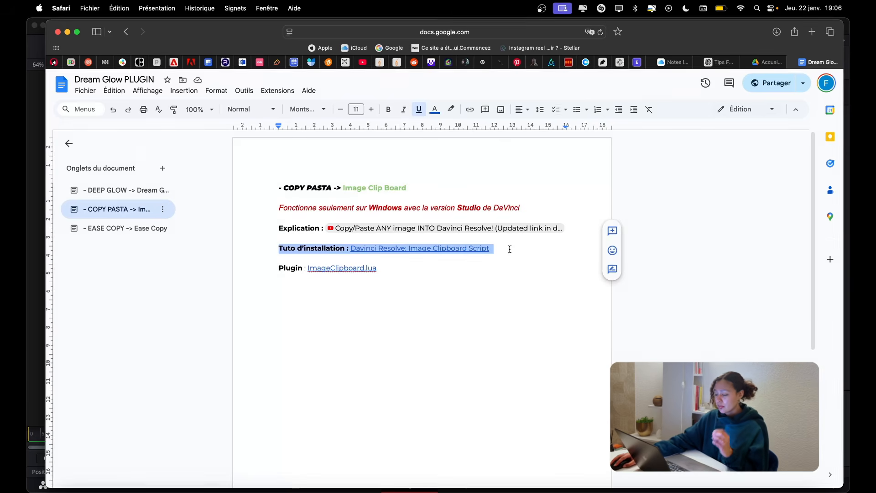
Open the linked GitHub page of the Image Clipboard Script and highlight the Fusion\Scripts\Edit folder path in its installation instructions
left_click(453, 254)
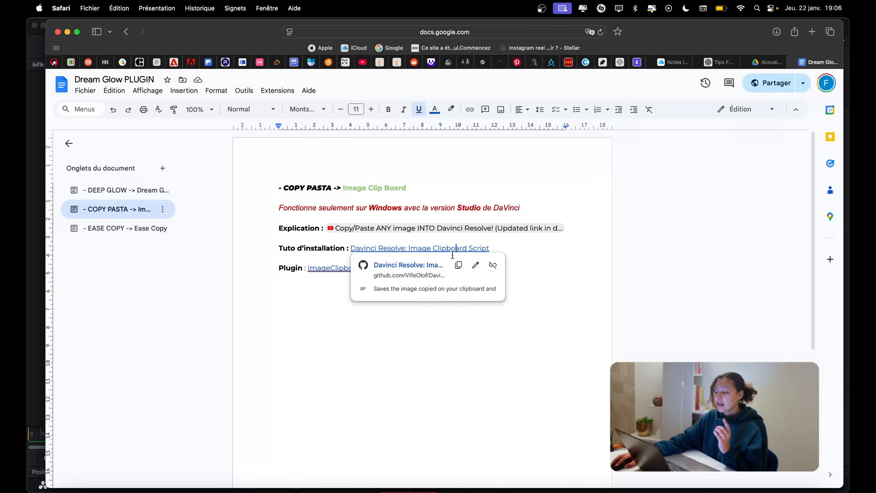
left_click(409, 266)
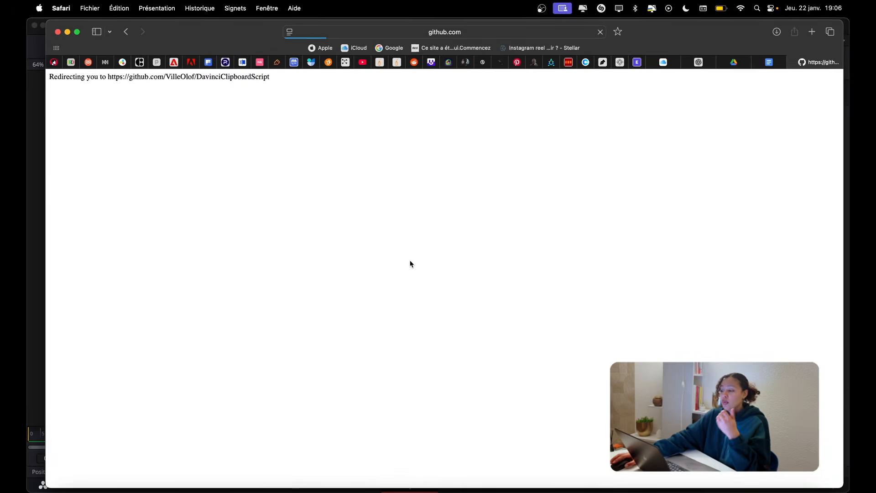
scroll(410, 264, "down", 10)
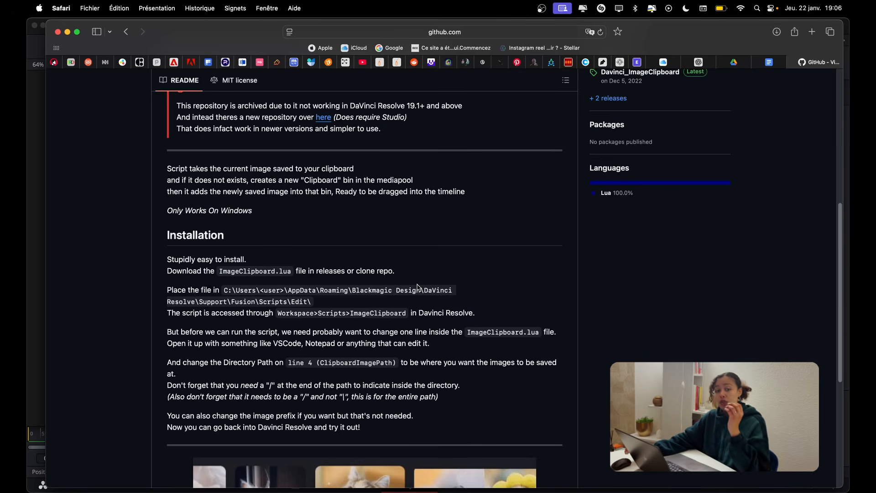
scroll(386, 272, "down", 1)
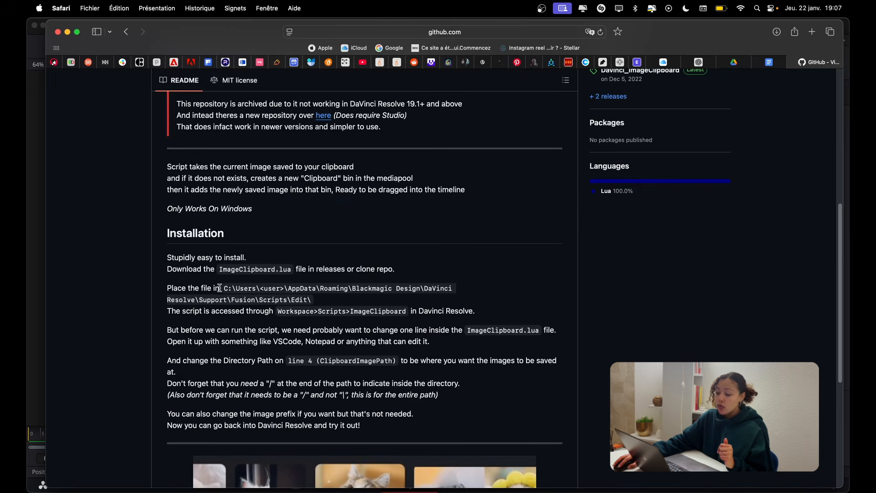
left_click_drag(223, 286, 331, 302)
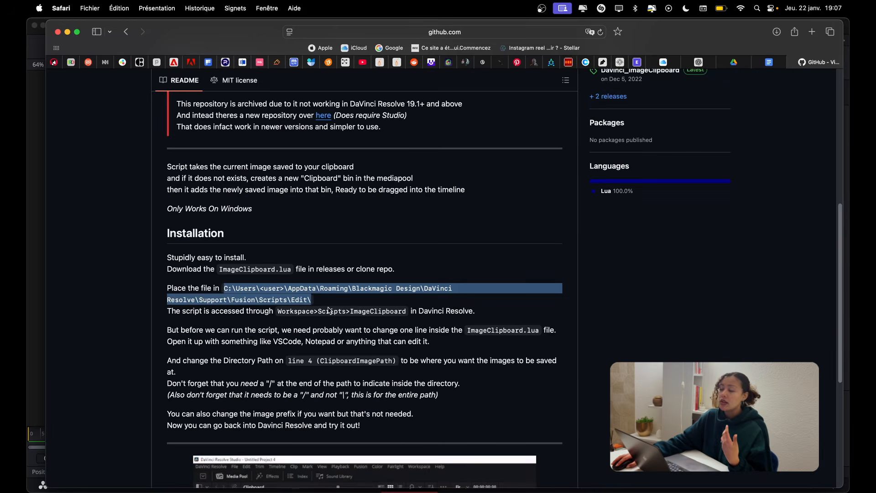
Switch to DaVinci Resolve, show the Templates folder in Finder from the effects library, and browse to the Edit folder inside Fusion's Scripts folder
left_click(731, 489)
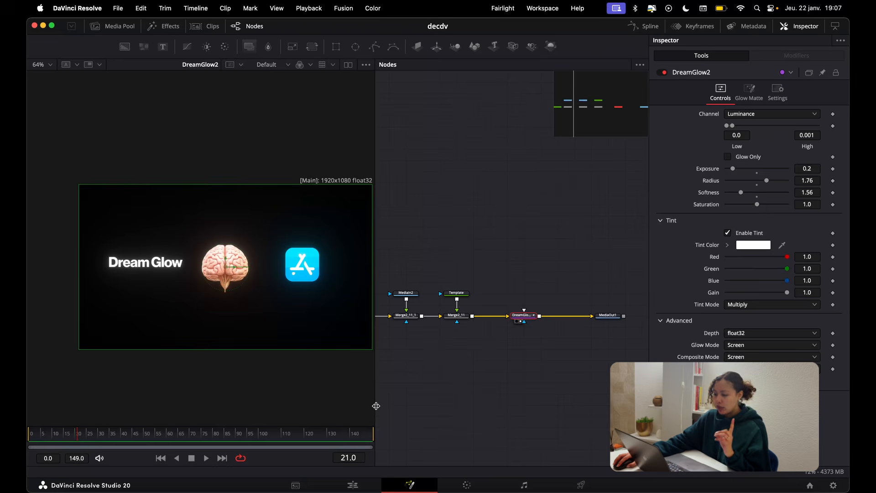
left_click(175, 28)
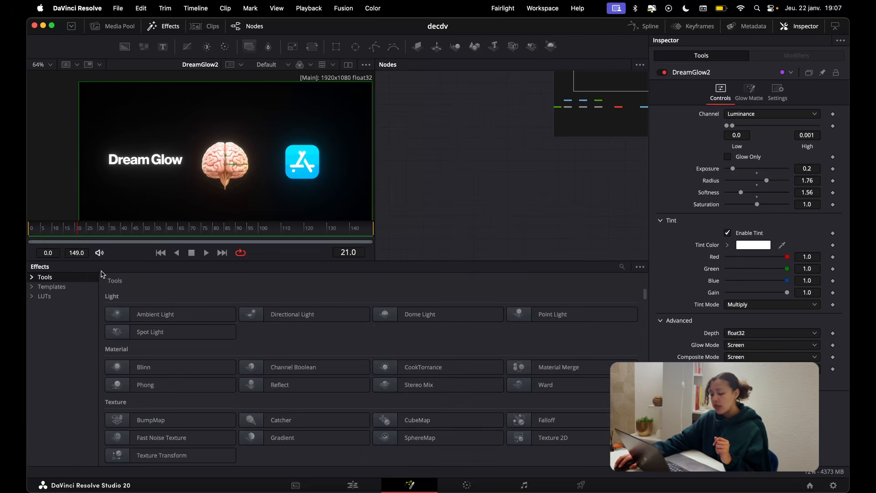
right_click(49, 288)
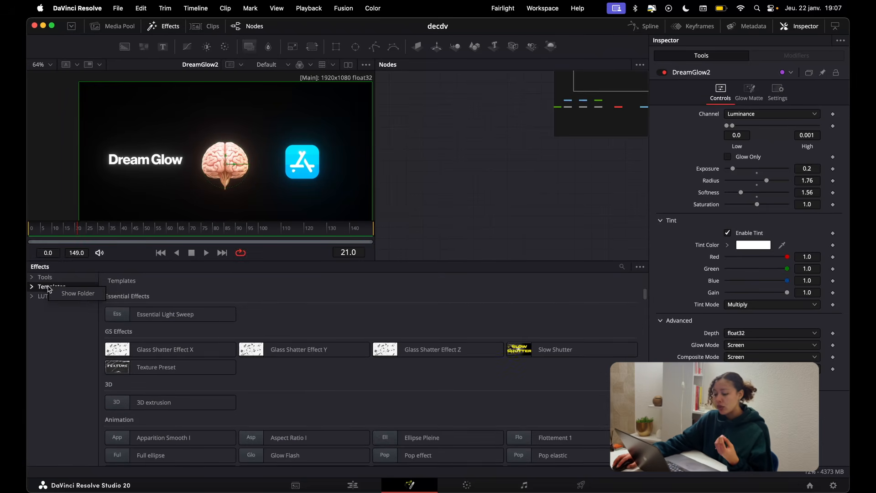
left_click(76, 293)
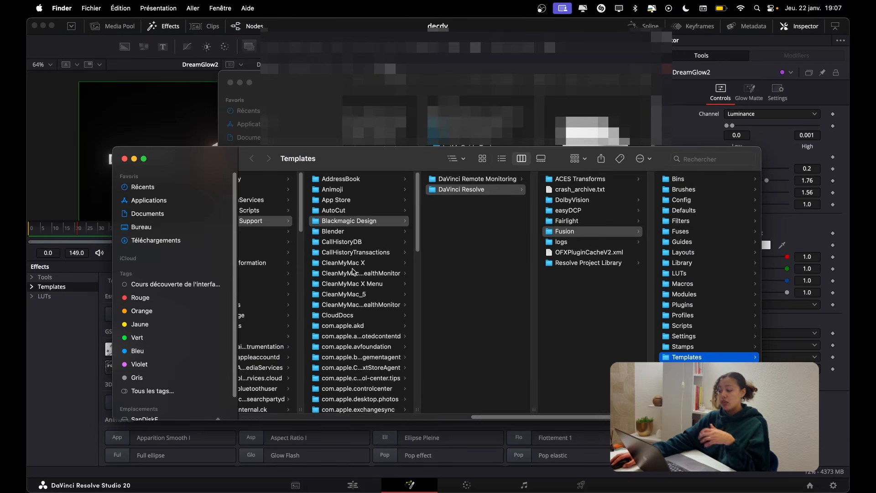
left_click_drag(411, 151, 380, 128)
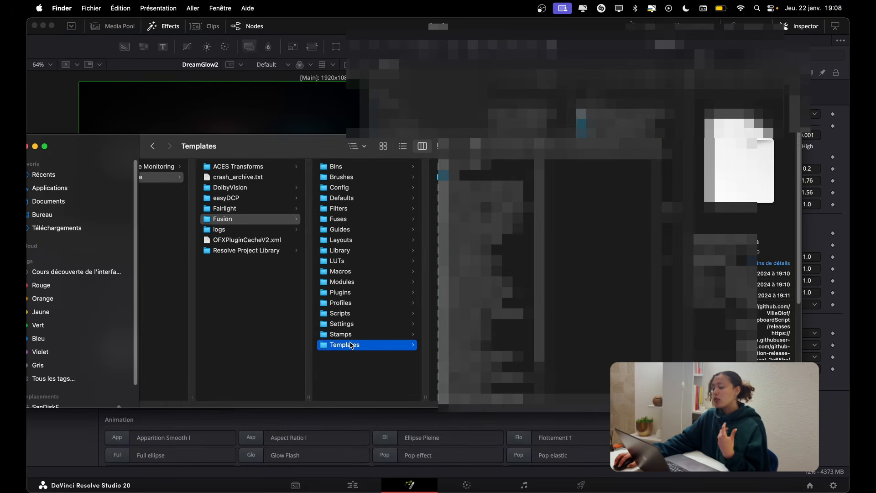
left_click(348, 314)
left_click(457, 200)
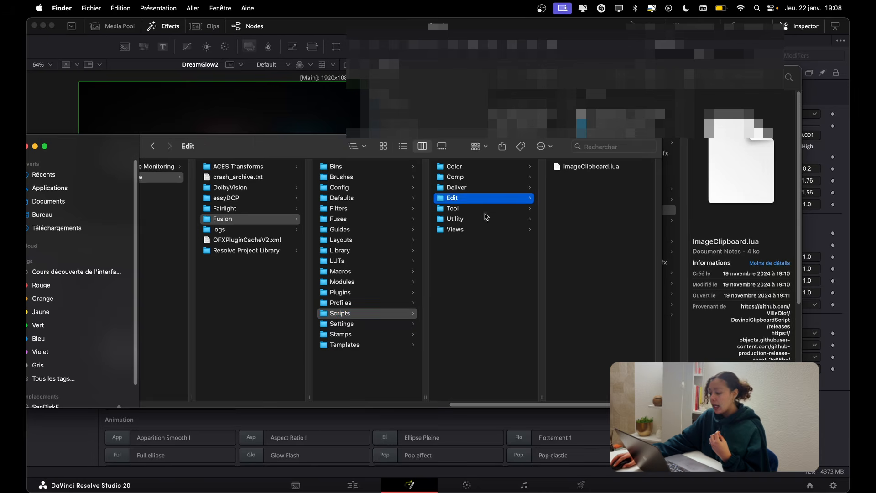
Place the downloaded ImageClipboard.lua file from the Downloads folder into the Edit scripts folder
left_click_drag(463, 146, 355, 156)
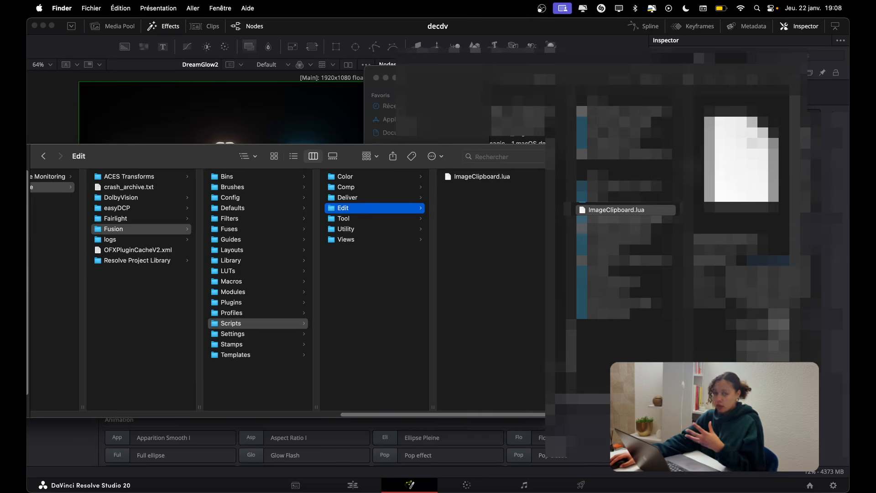
left_click(617, 209)
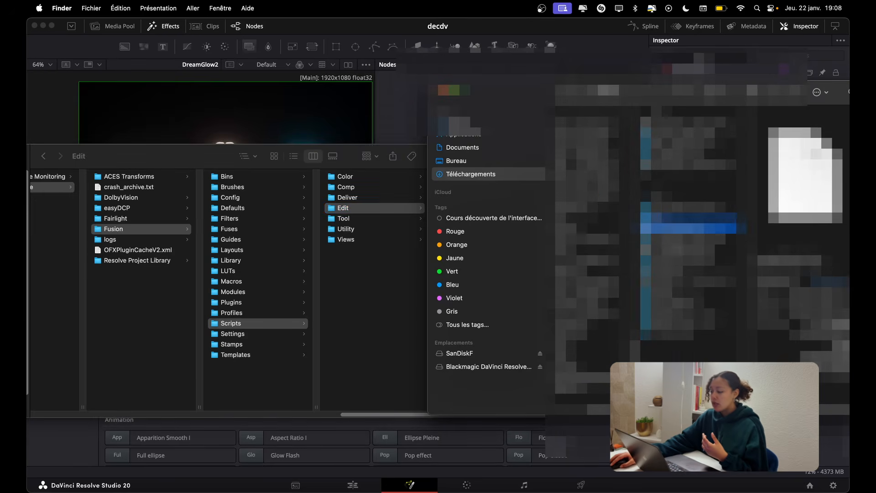
left_click_drag(667, 219, 332, 209)
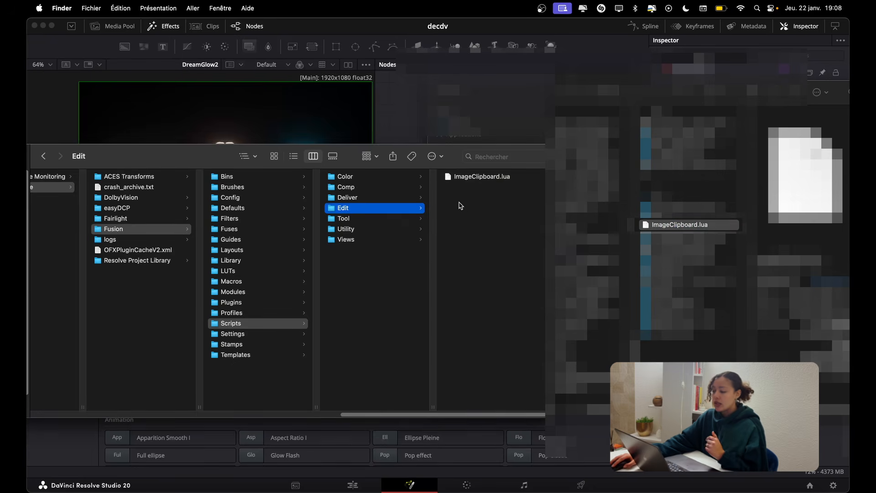
Return to DaVinci Resolve and look through its workspace scripts for the ImageClipboard script
left_click(511, 69)
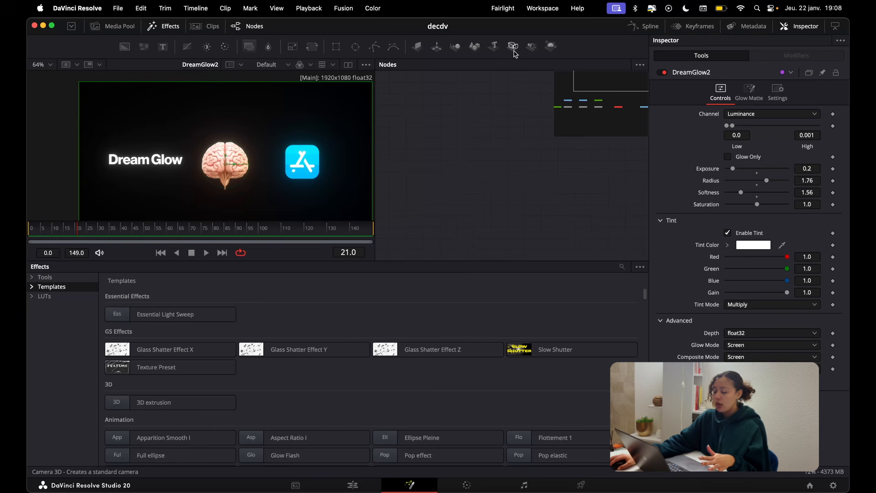
left_click(543, 10)
mouse_move(553, 344)
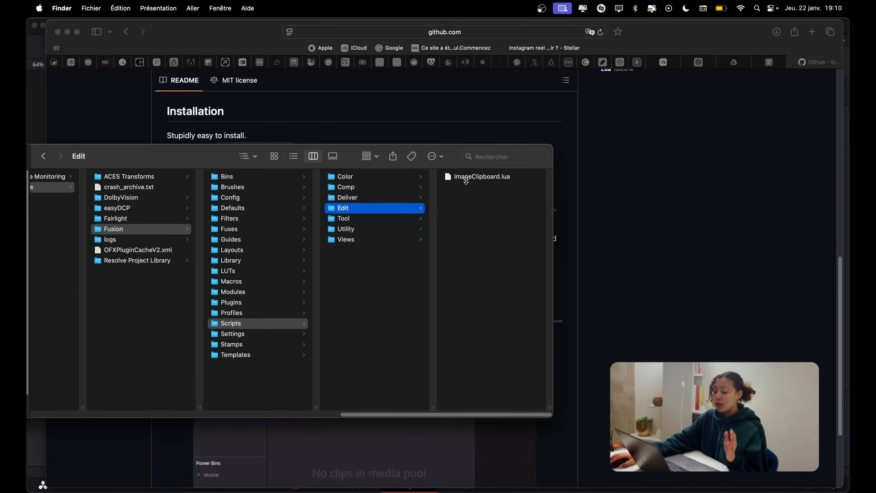
Open ImageClipboard.lua from the Edit folder in TextEdit and highlight the ClipboardImagePath variable
left_click_drag(364, 152, 419, 132)
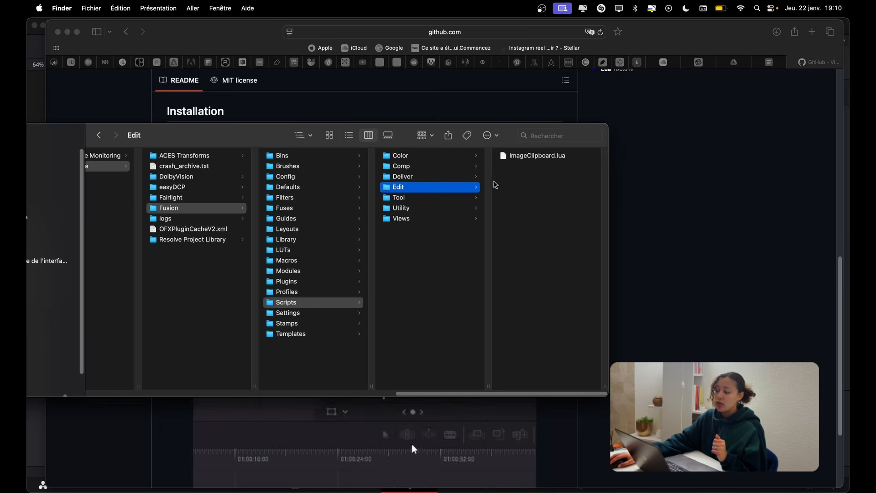
left_click(513, 157)
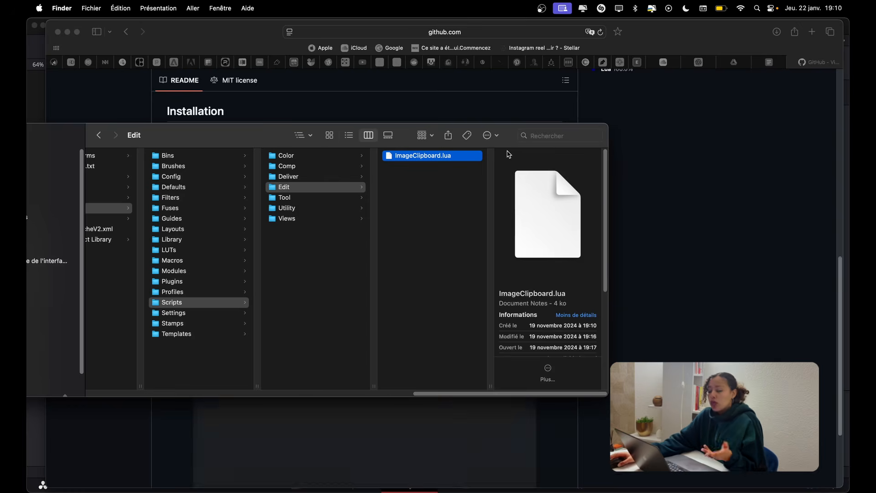
right_click(438, 155)
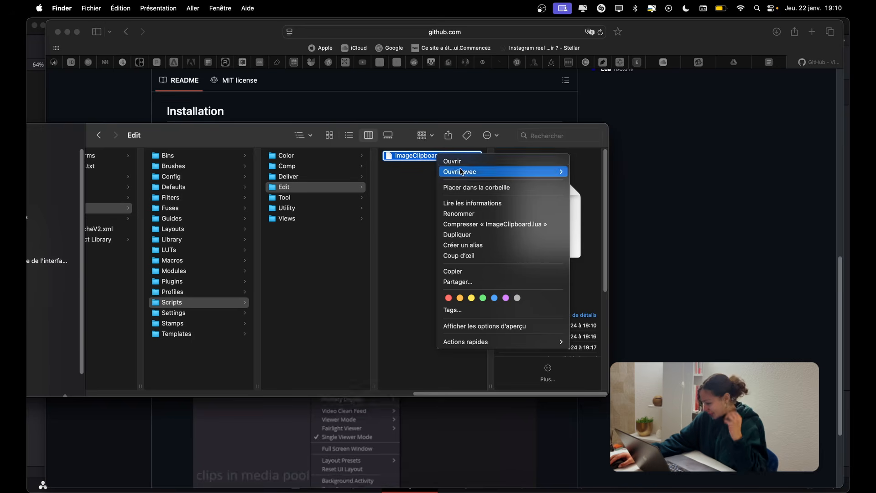
mouse_move(508, 172)
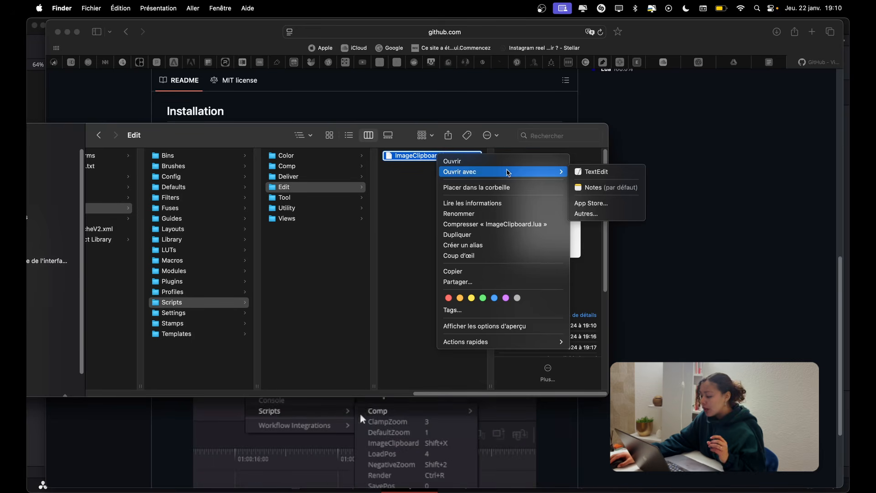
left_click(603, 171)
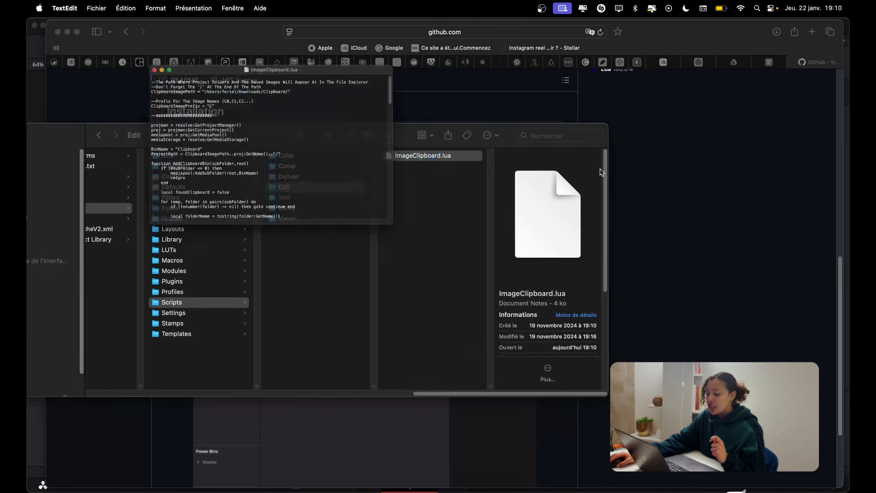
left_click_drag(259, 49, 428, 92)
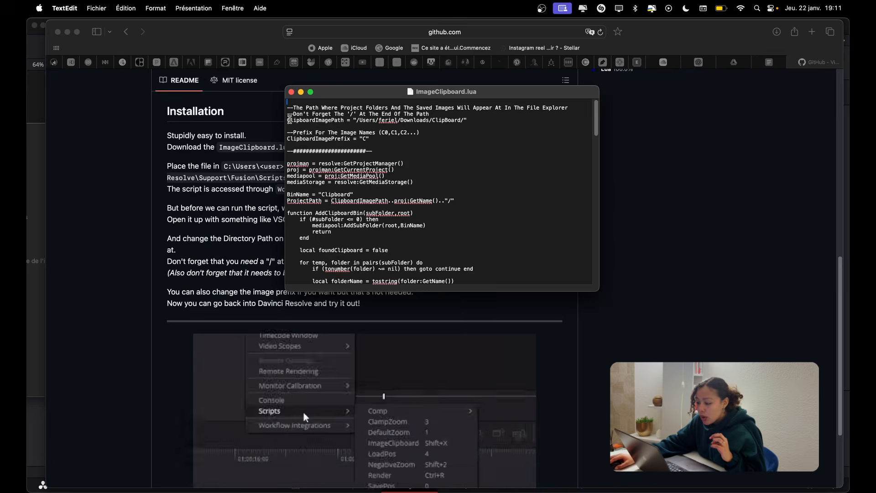
left_click_drag(290, 120, 346, 119)
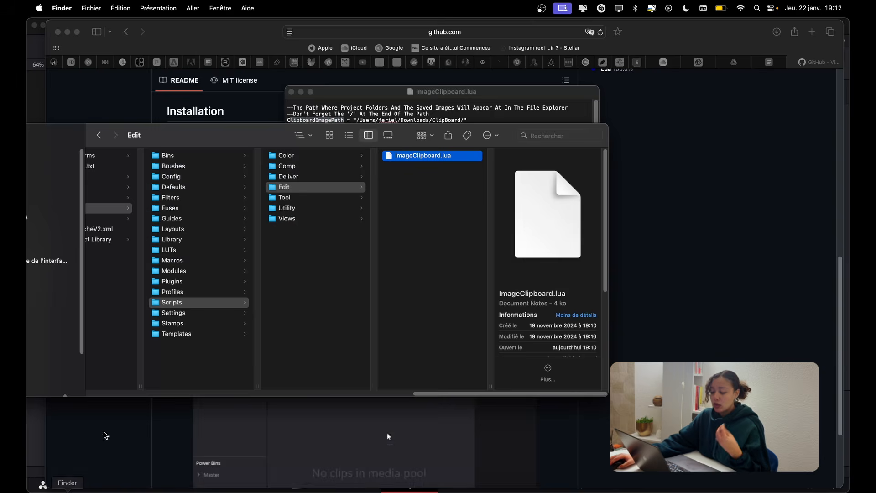
Open the Downloads folder in a new Finder tab and create a folder named ClipBoard in it
left_click_drag(191, 142, 435, 116)
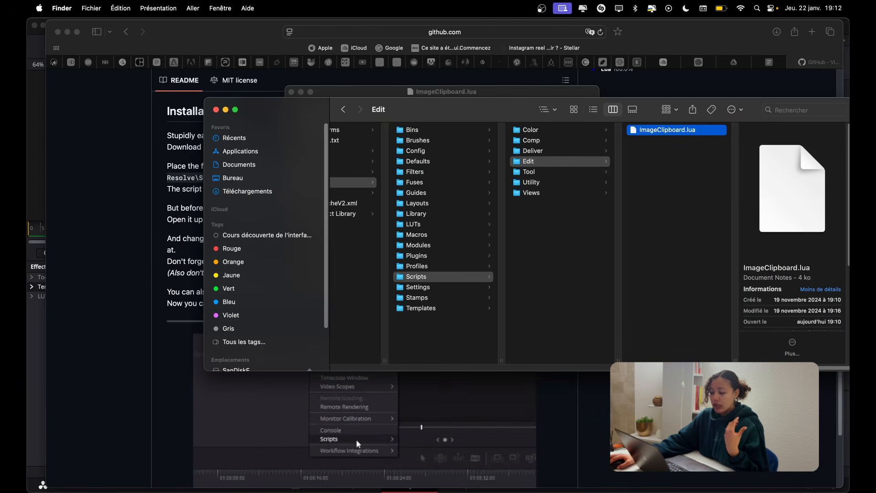
right_click(263, 192)
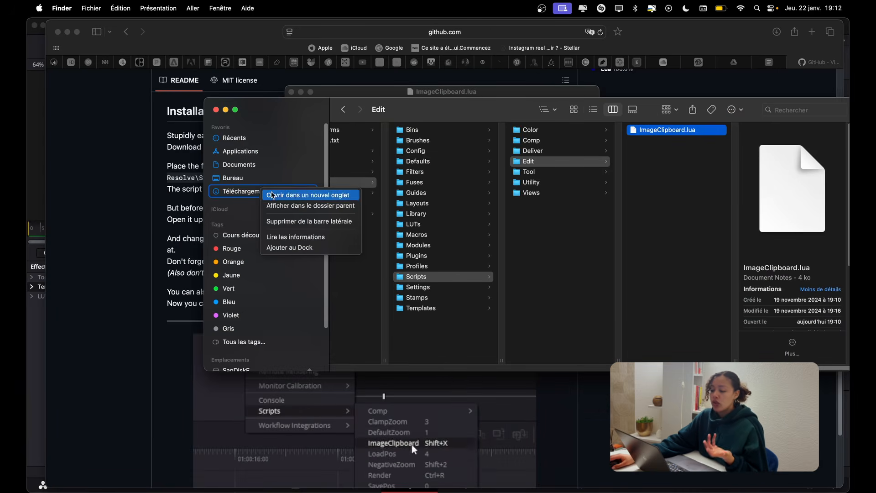
left_click(272, 196)
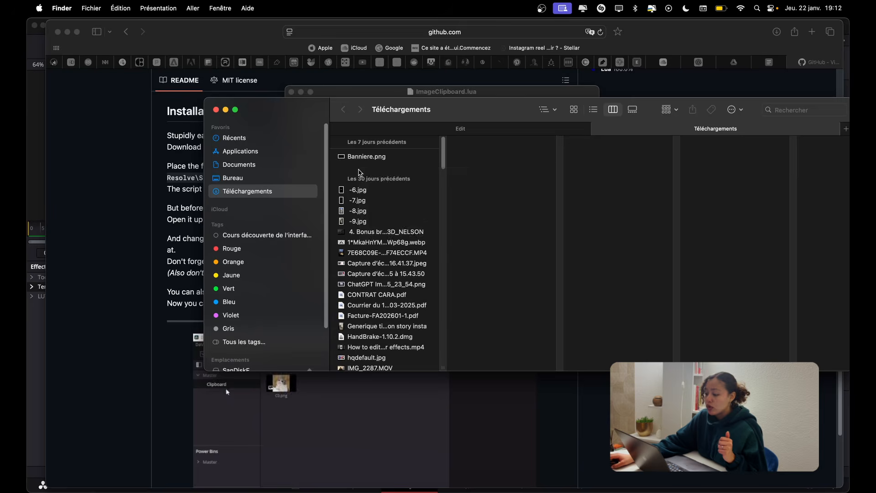
right_click(361, 171)
left_click(377, 175)
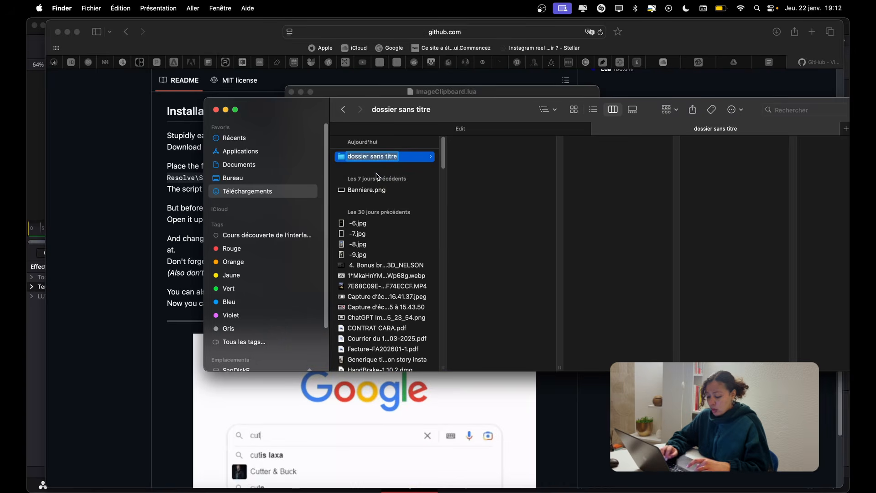
type("Clip")
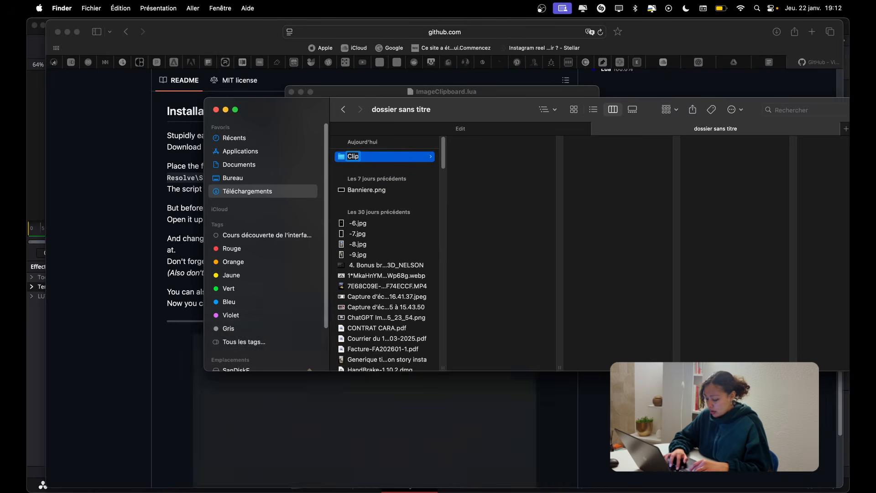
type("Board")
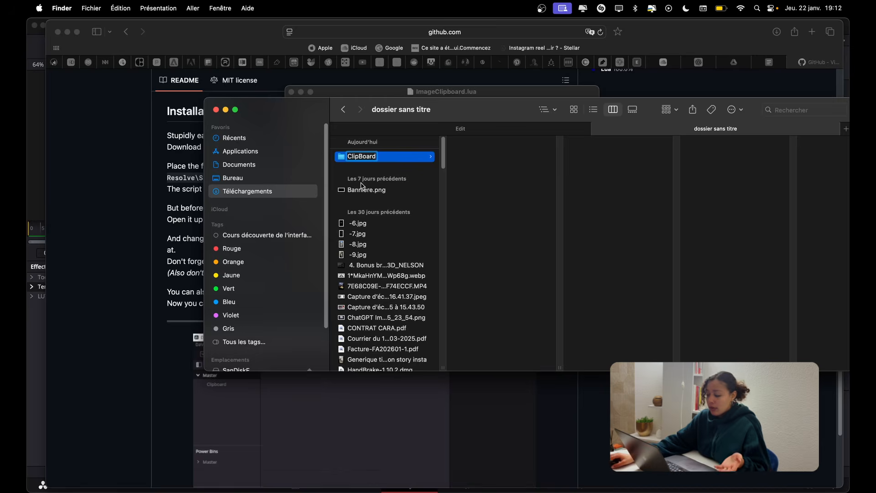
key("Return")
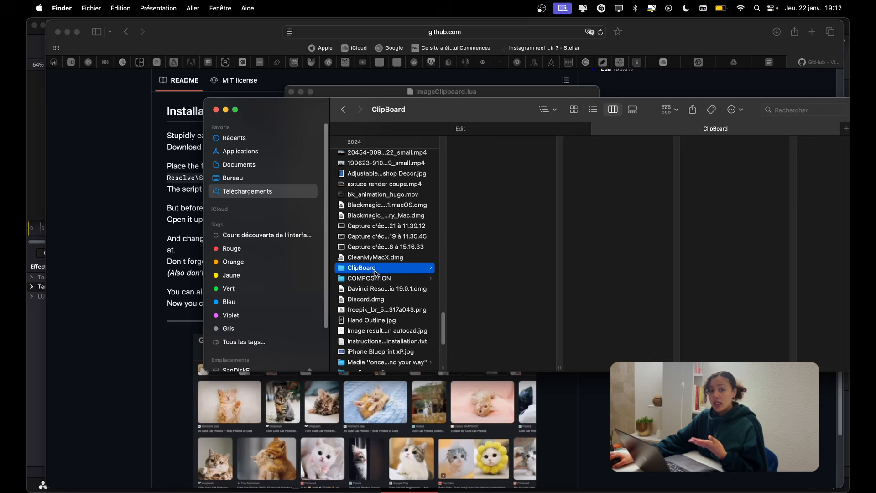
Return to ImageClipboard.lua in TextEdit and highlight the ClipBoard folder name and the closing slash in the ClipboardImagePath value
left_click(734, 491)
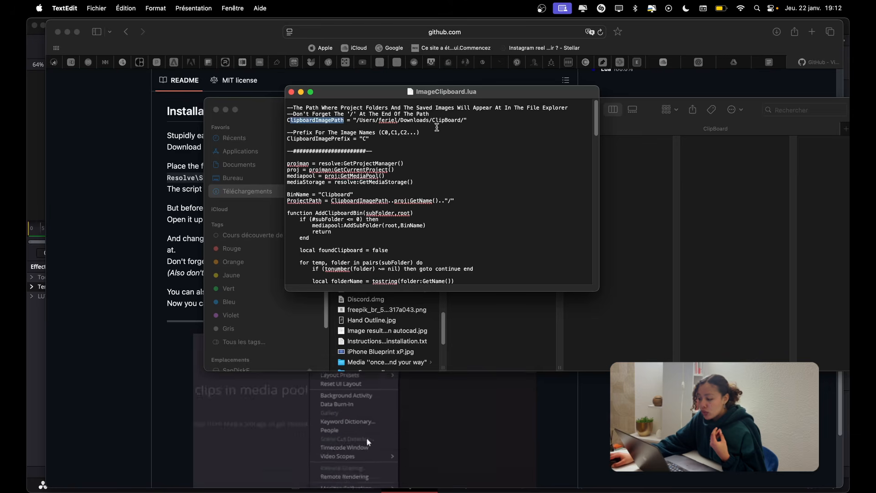
left_click(436, 120)
double_click(437, 120)
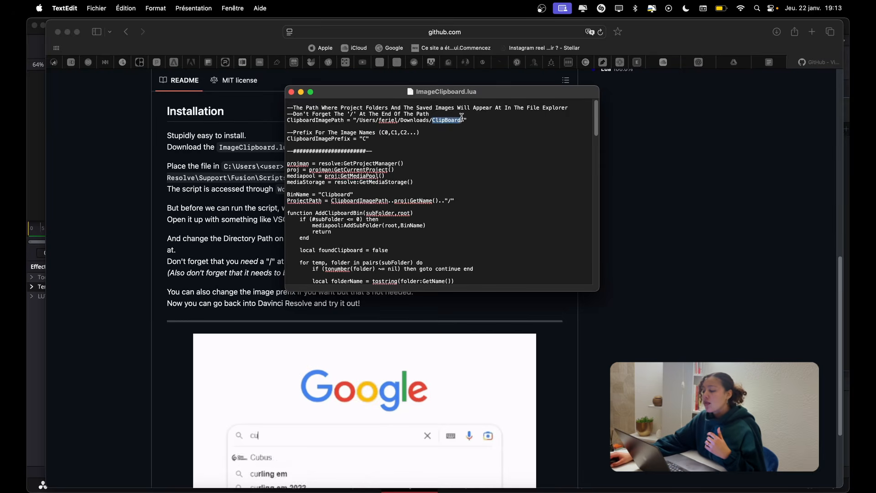
left_click_drag(460, 120, 464, 120)
left_click(474, 125)
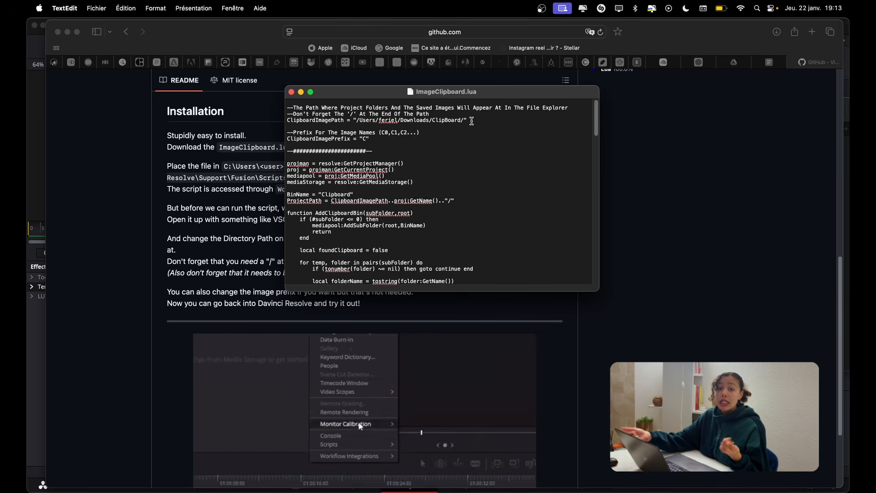
Switch to Safari, search for "davinci logo" in a new browser tab and show the image results
left_click(748, 247)
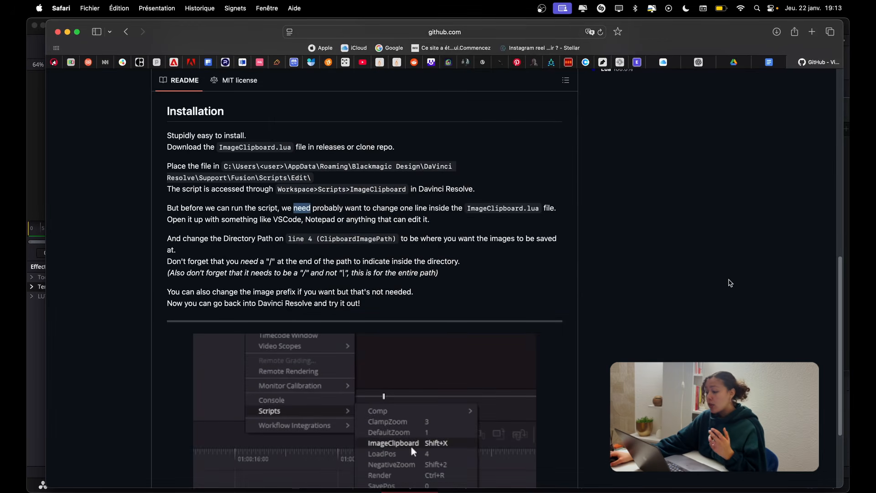
left_click(812, 32)
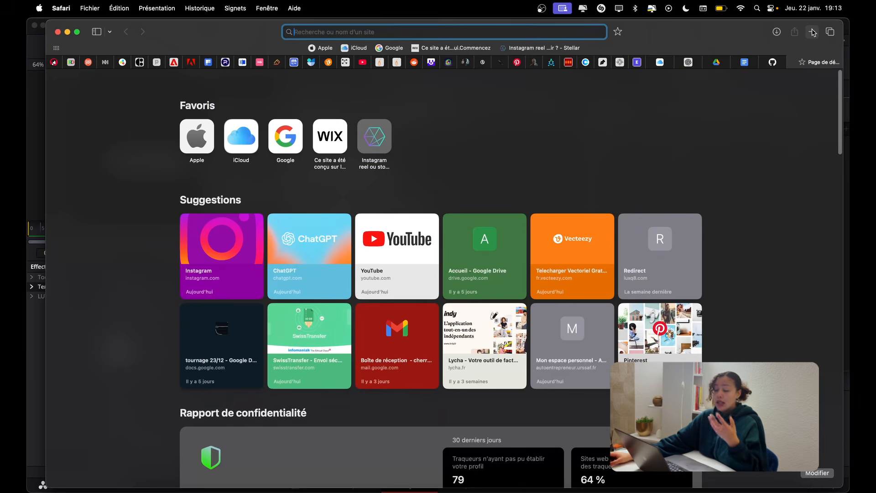
type("davin")
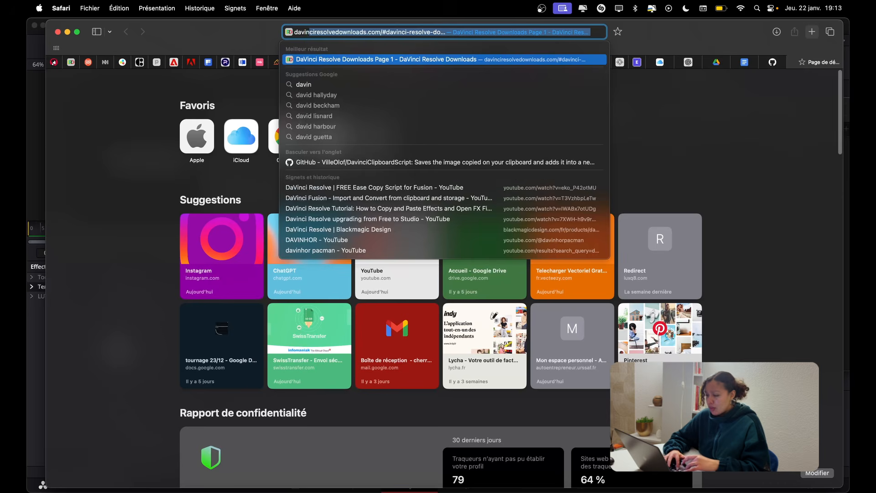
type("ci logo")
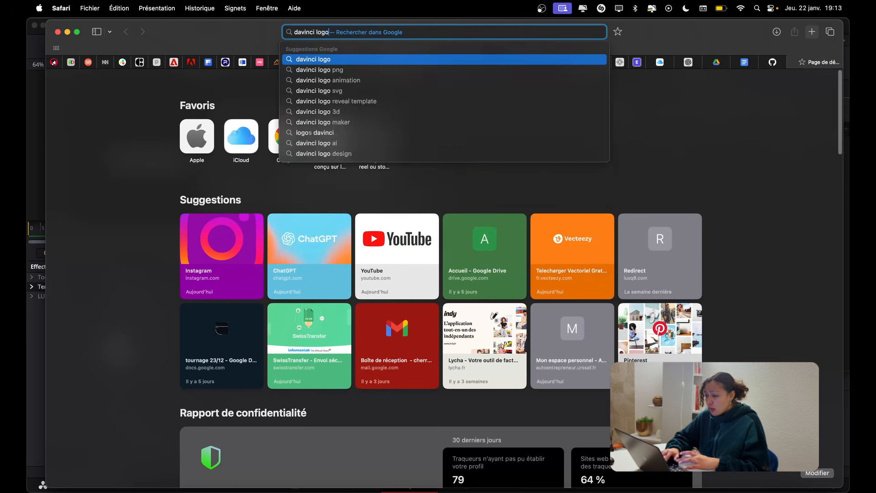
key("Return")
left_click(192, 123)
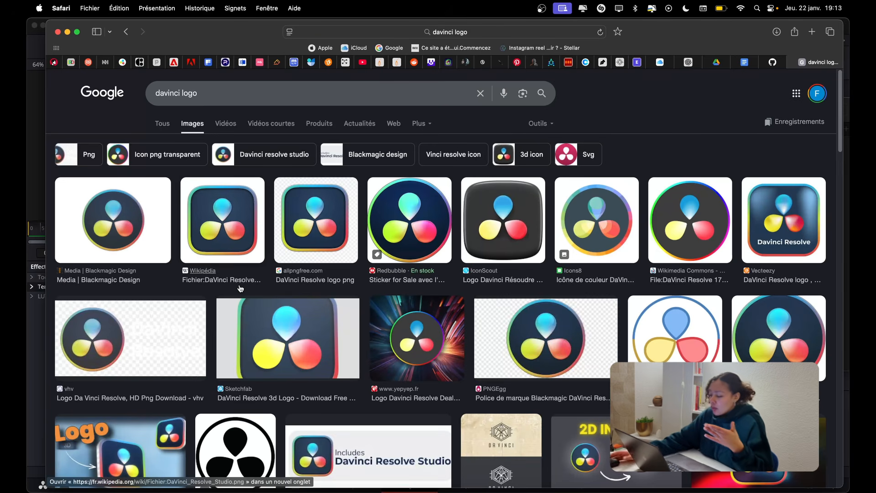
Open the preview of the round PNGEgg DaVinci Resolve logo and copy the image
right_click(523, 330)
left_click(500, 327)
left_click(499, 327)
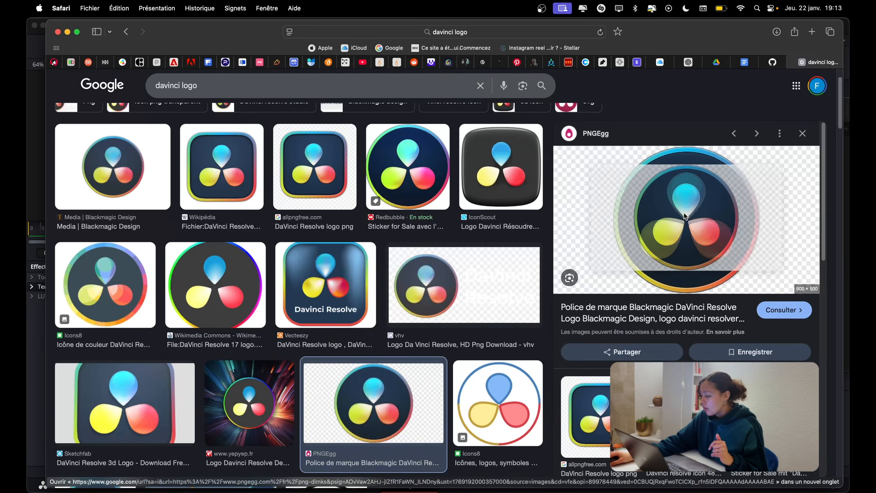
right_click(675, 200)
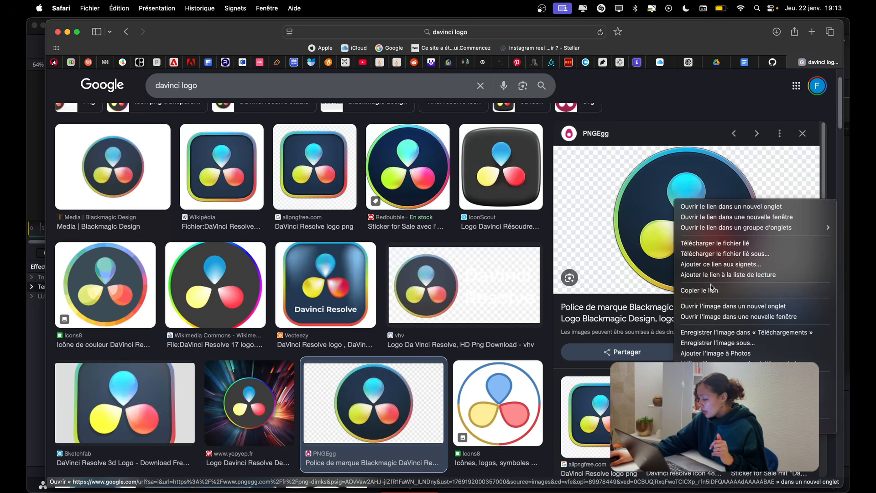
left_click(712, 390)
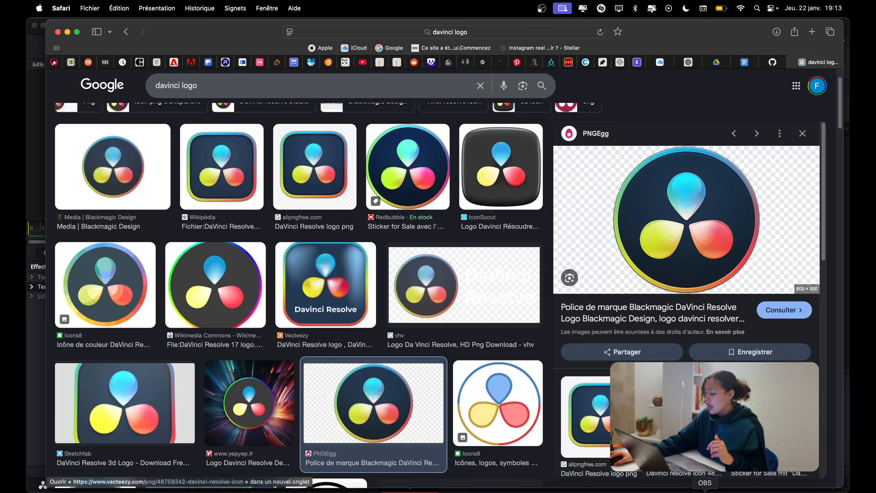
Return to DaVinci Resolve's Edit page, run the ImageClipboard script and point out the Clipboard bin's content area
left_click(676, 491)
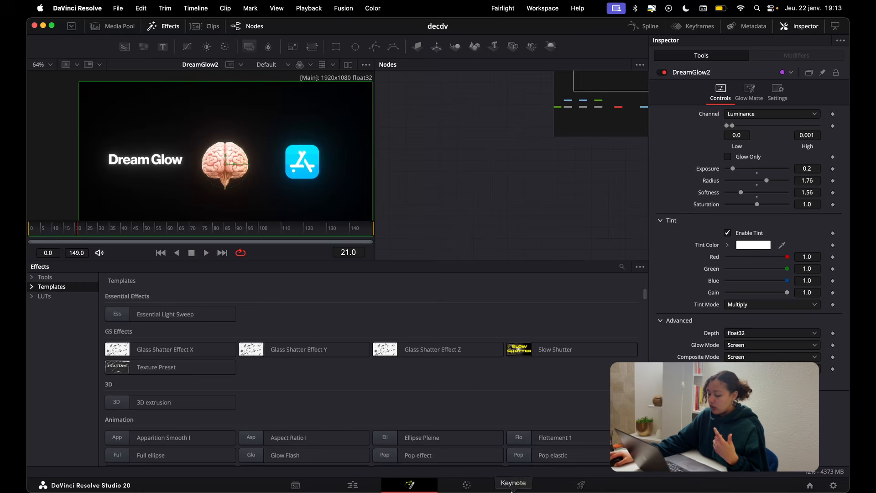
left_click(348, 485)
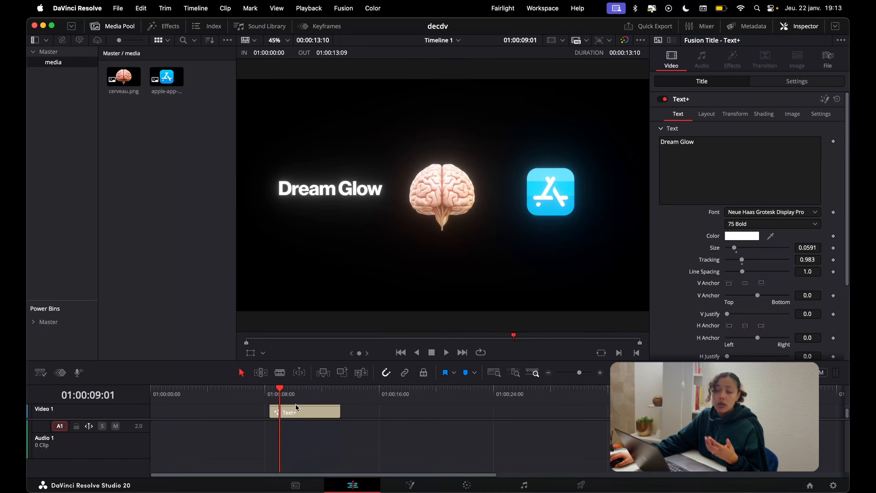
left_click(547, 10)
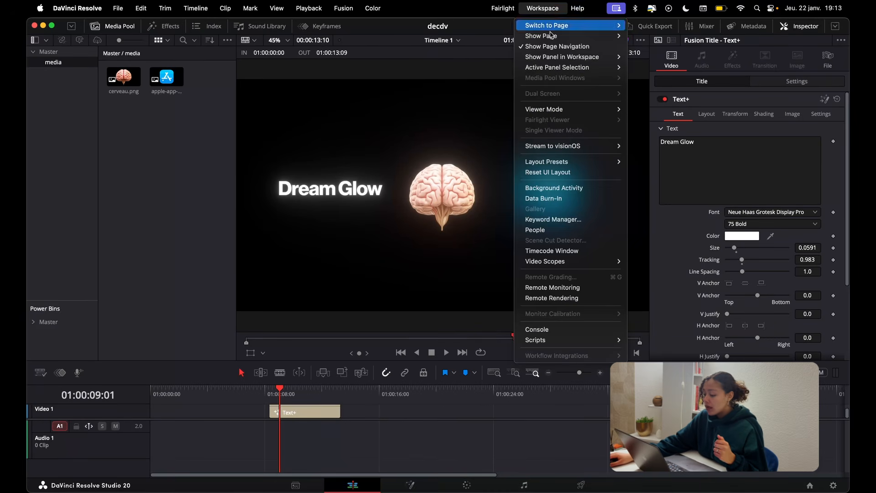
mouse_move(561, 346)
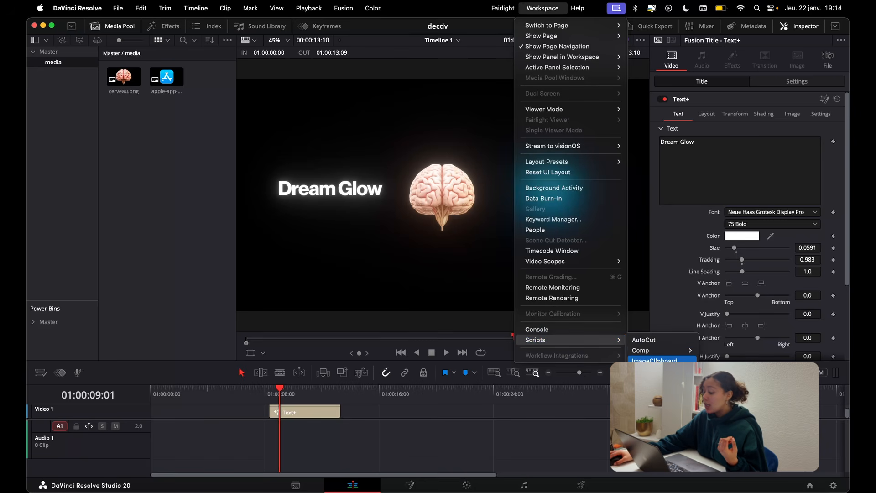
left_click(656, 361)
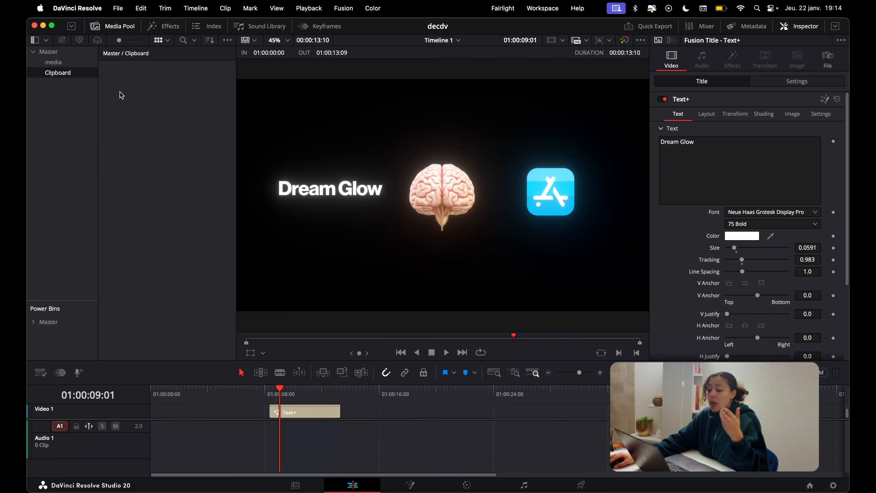
left_click_drag(114, 71, 164, 133)
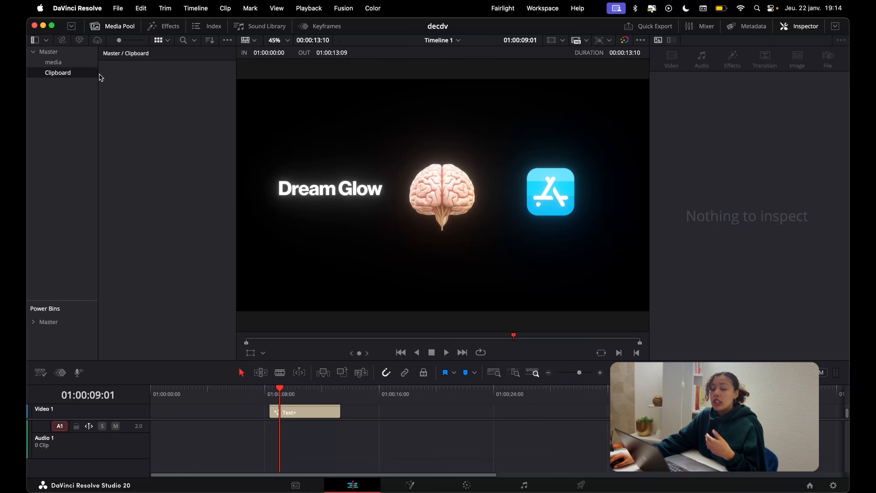
left_click_drag(119, 74, 156, 102)
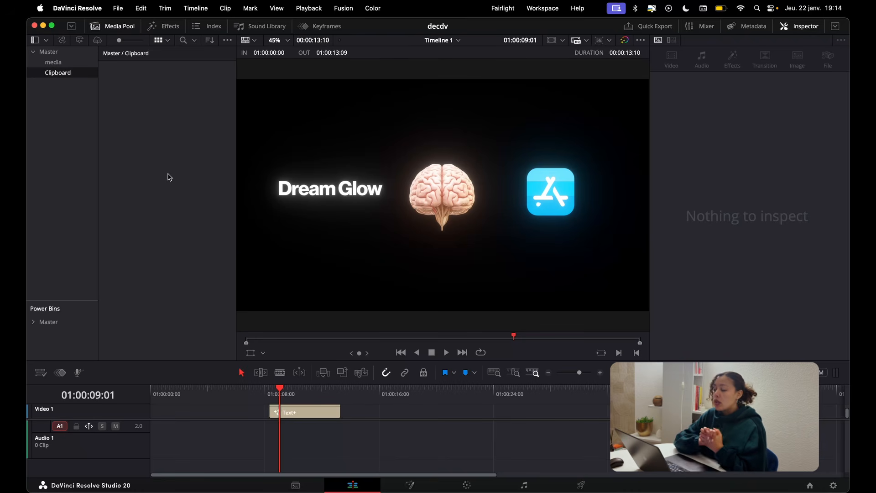
Show the ImageClipboard entry among the workspace scripts, and revisit the PNGEgg logo and its image options in Safari
left_click(543, 9)
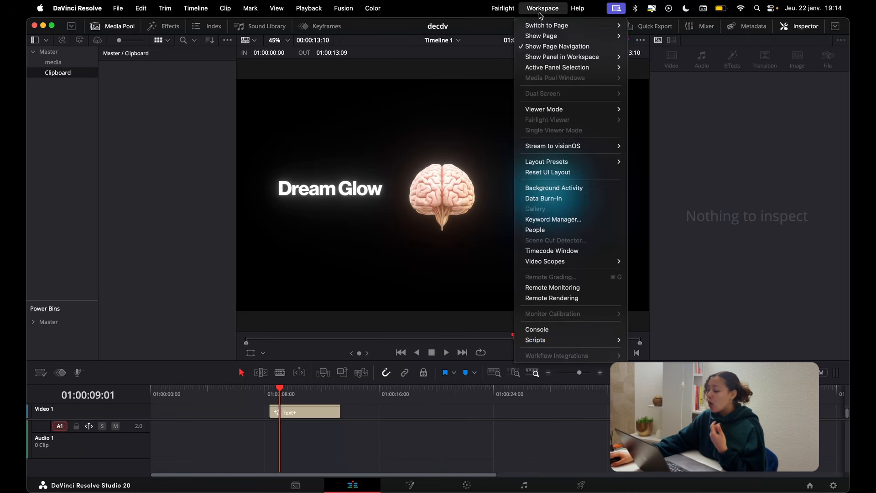
mouse_move(567, 339)
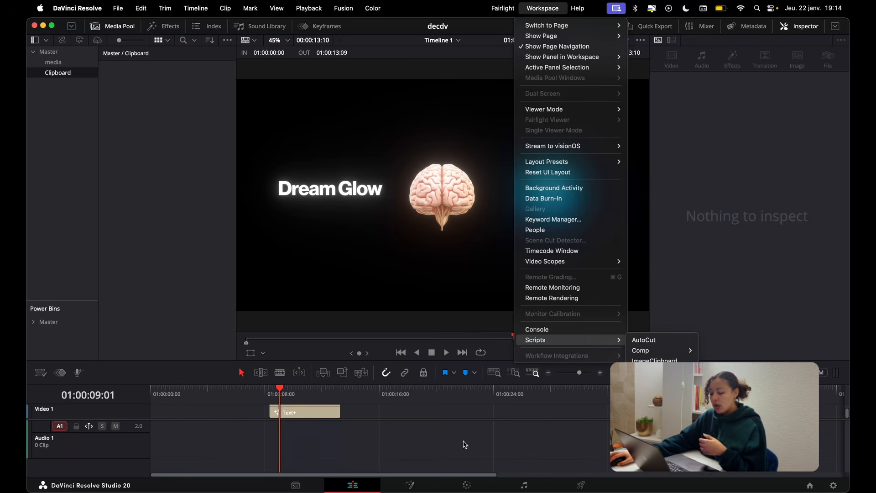
left_click(137, 492)
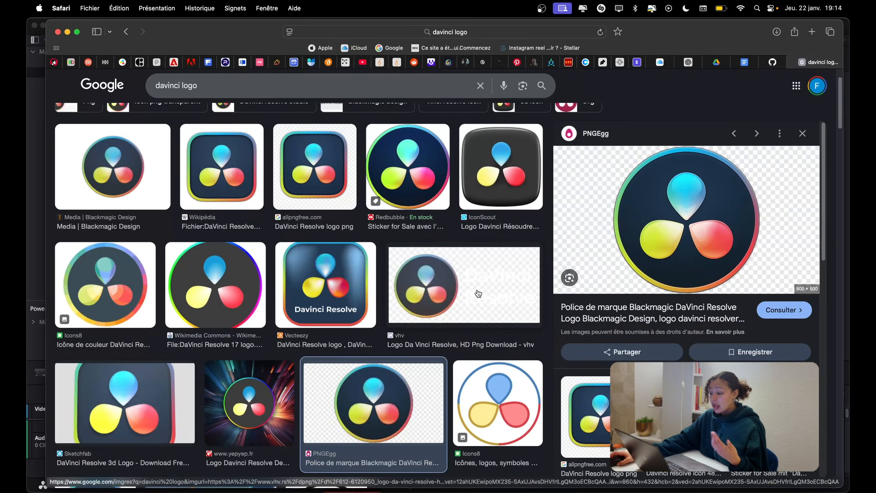
scroll(477, 293, "down", 4)
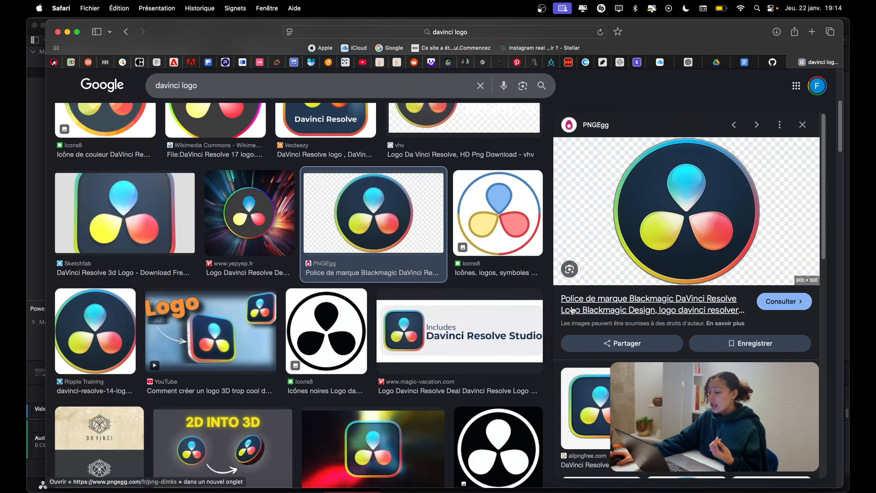
right_click(624, 223)
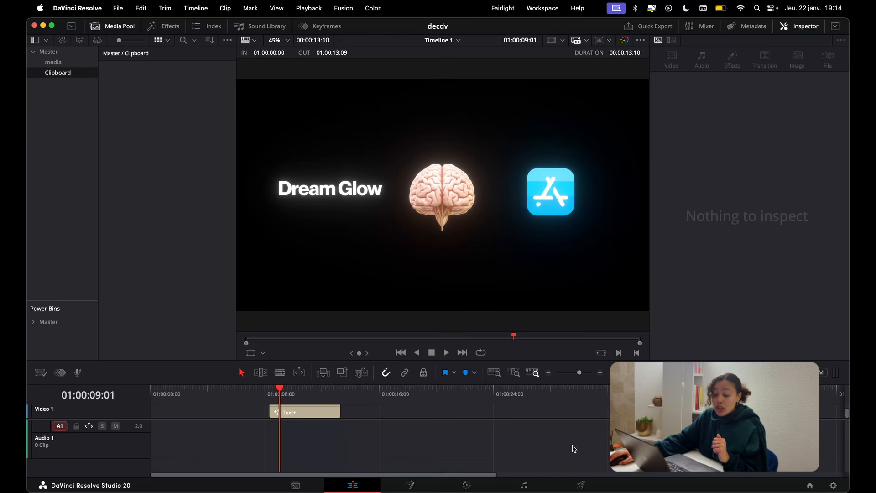
Inspect the decdv project folder inside the ClipBoard folder in Finder
left_click(67, 488)
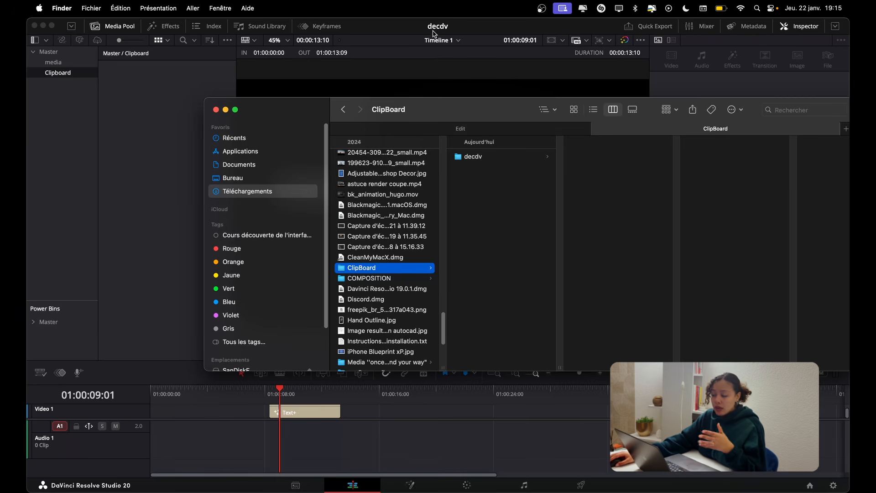
left_click(480, 158)
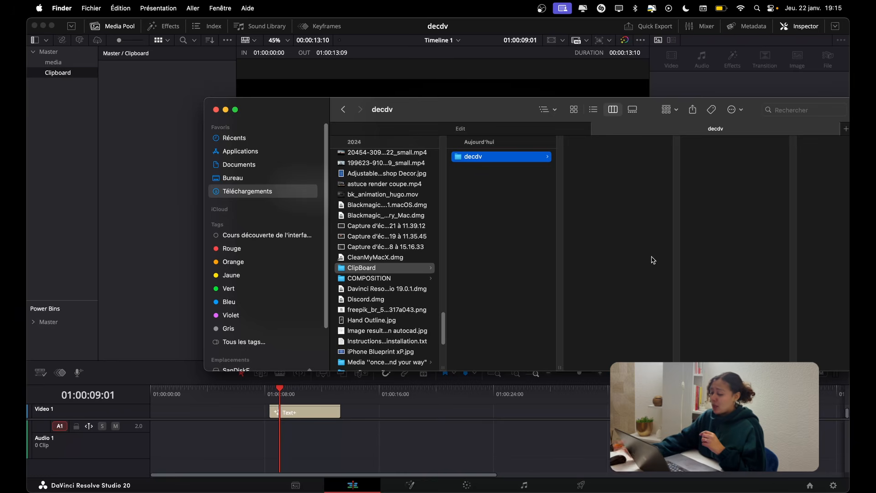
left_click(481, 427)
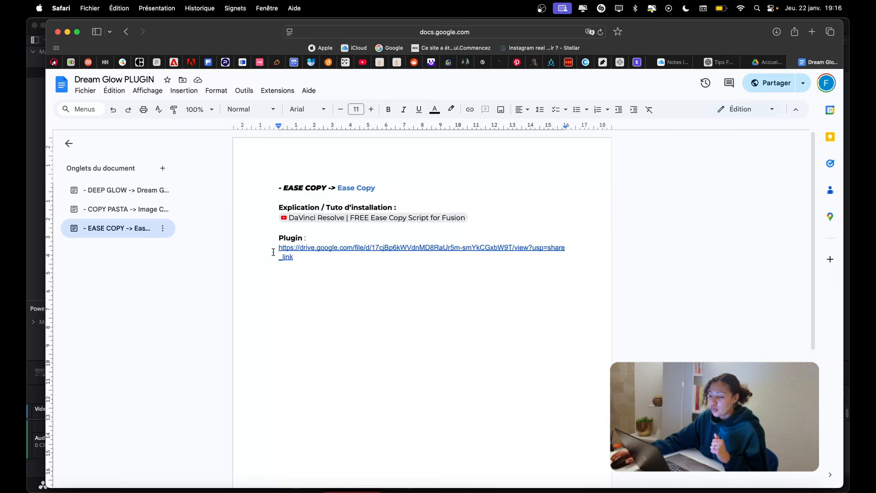
Replace the Ease Copy plugin URL in the Google Docs document with its file title and open the linked Drive file
left_click(295, 247)
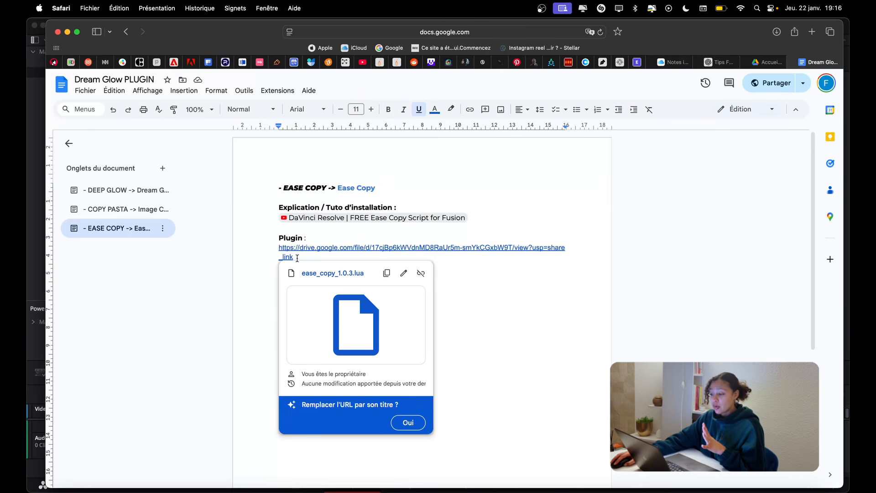
left_click(414, 424)
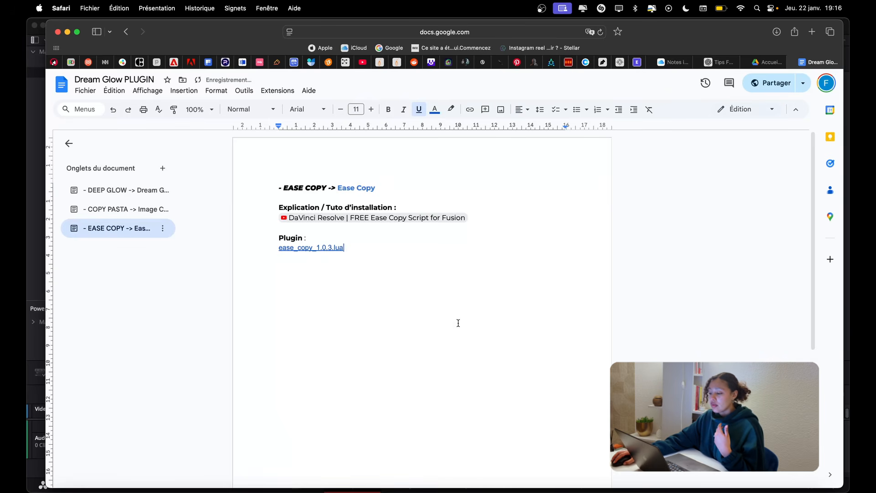
left_click(343, 254)
left_click(333, 266)
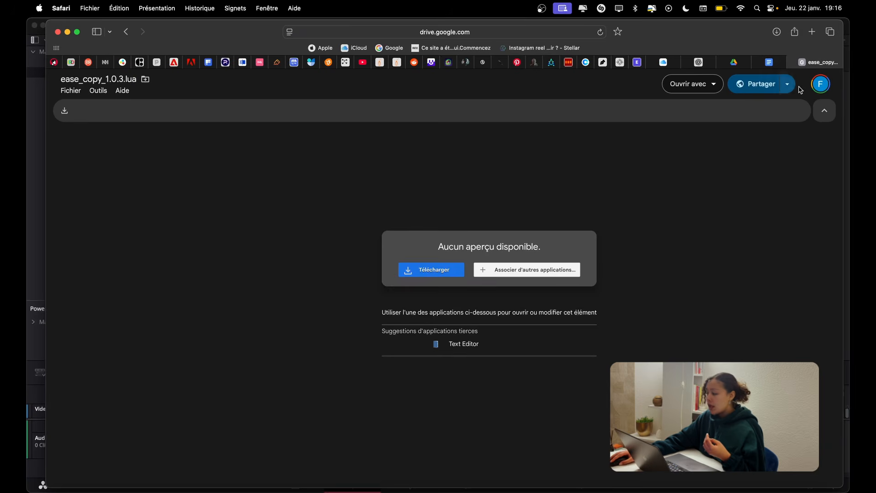
left_click(802, 62)
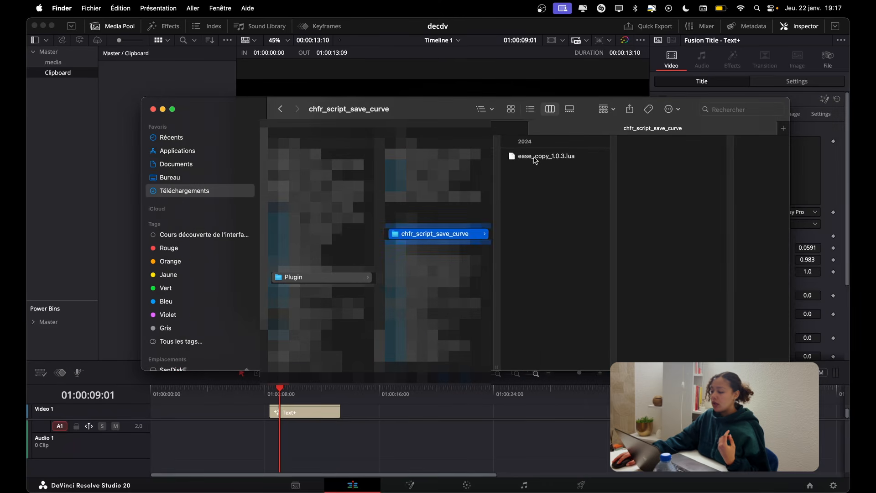
Select ease_copy_1.0.3.lua in Finder, and open the Fusion Templates folder from the effects library on Resolve's Fusion page
left_click(560, 156)
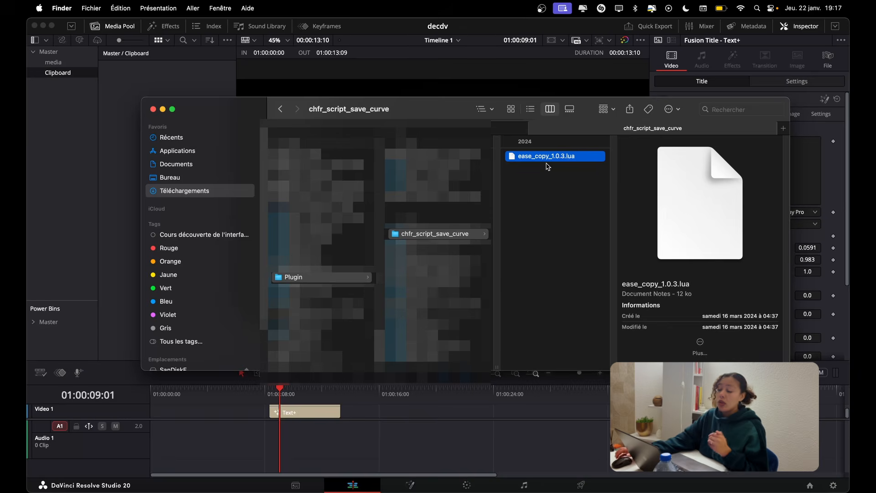
left_click(469, 438)
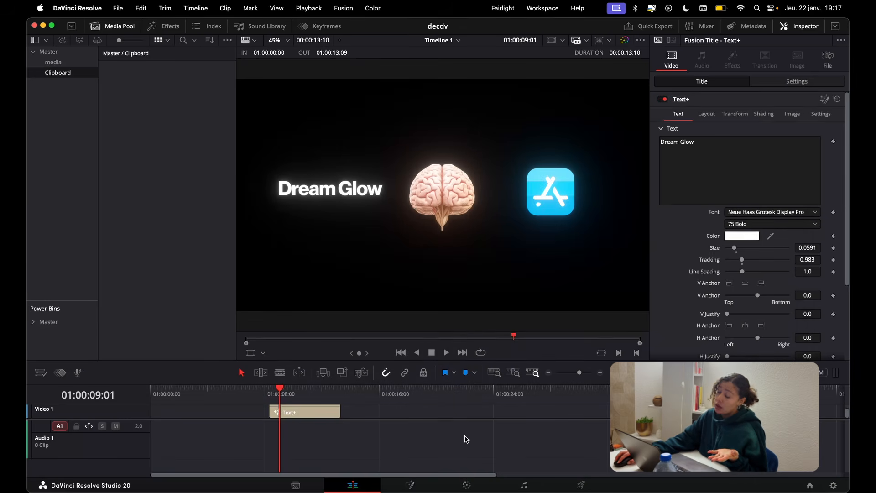
left_click(400, 486)
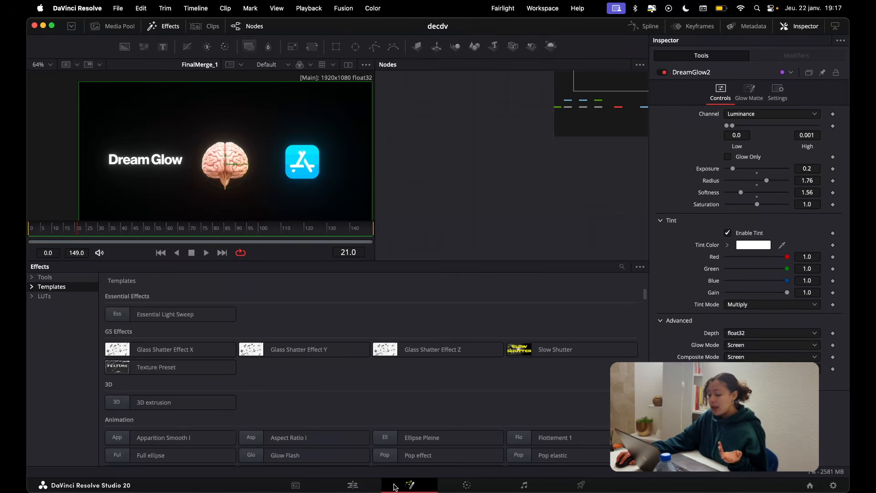
right_click(57, 294)
left_click(82, 298)
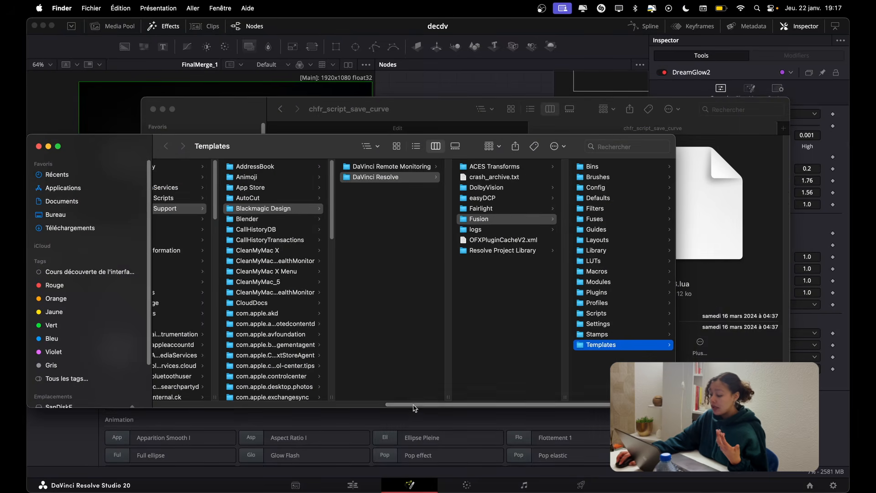
Open the Comp folder inside Fusion's Scripts folder and arrange the two Finder windows around the ease_copy_1.0.3.lua source file
scroll(434, 406, "right", 3)
scroll(437, 406, "right", 3)
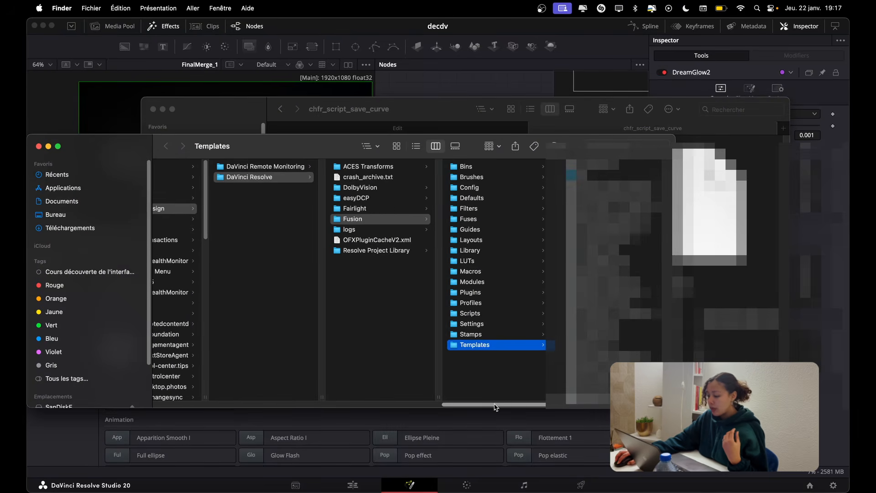
left_click(529, 313)
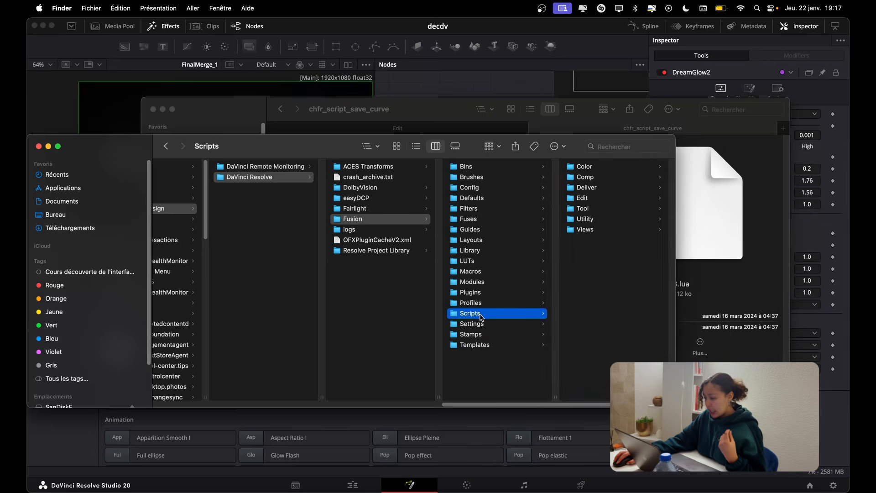
left_click(592, 177)
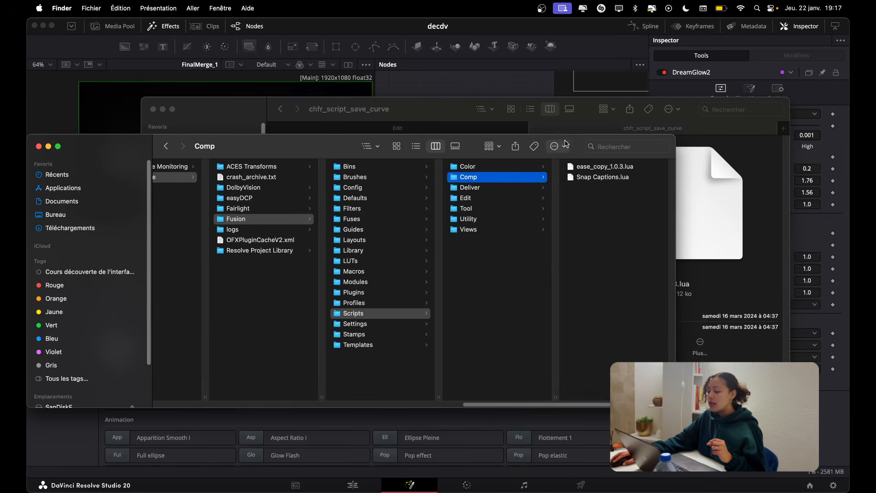
left_click_drag(581, 141, 505, 192)
left_click_drag(516, 101, 621, 71)
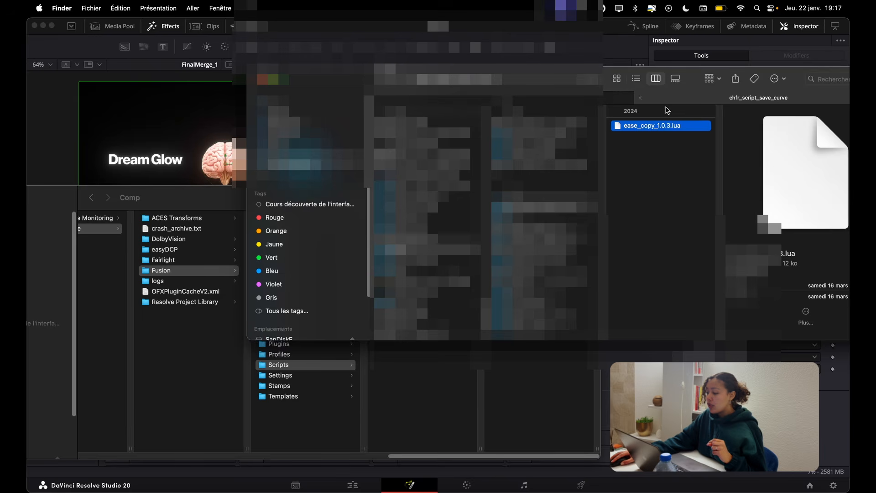
Check the Comp scripts folder in Finder for ease_copy_1.0.3.lua and switch back to DaVinci Resolve
left_click(408, 382)
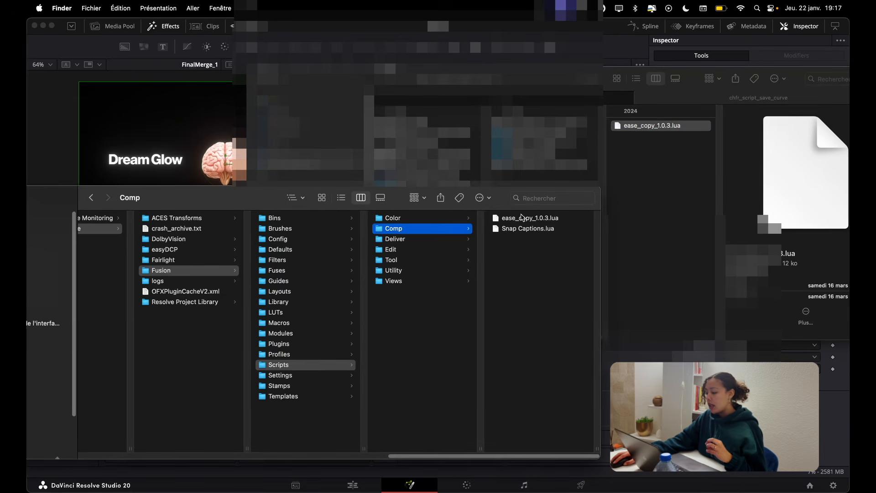
left_click(229, 116)
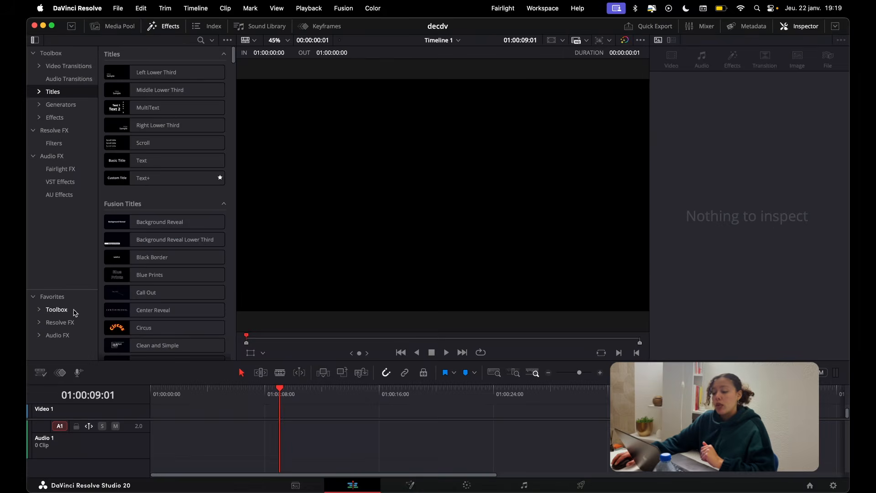
Add a Fusion Composition from the Toolbox favorites to the timeline and open it on the Fusion page
left_click(75, 313)
scroll(164, 276, "down", 5)
left_click_drag(155, 267, 294, 433)
left_click(418, 484)
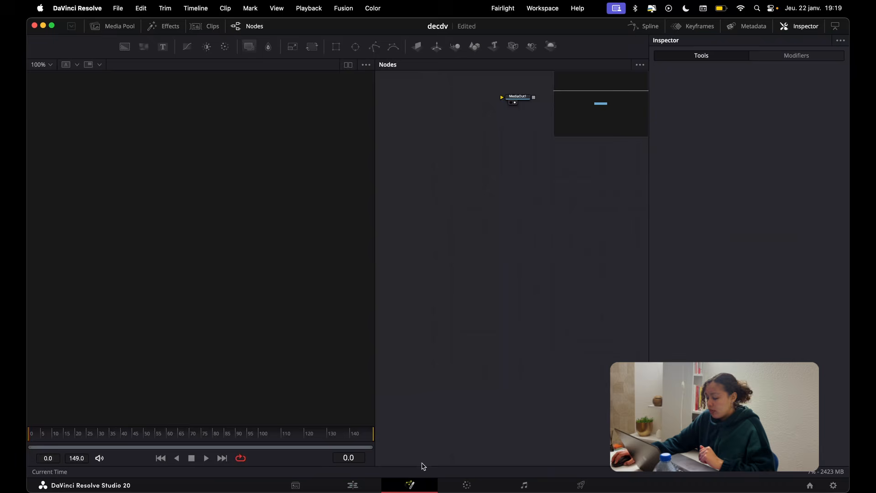
Connect a Background node to MediaOut1 and merge a pasted copy of the Background over it
left_click_drag(482, 202, 500, 114)
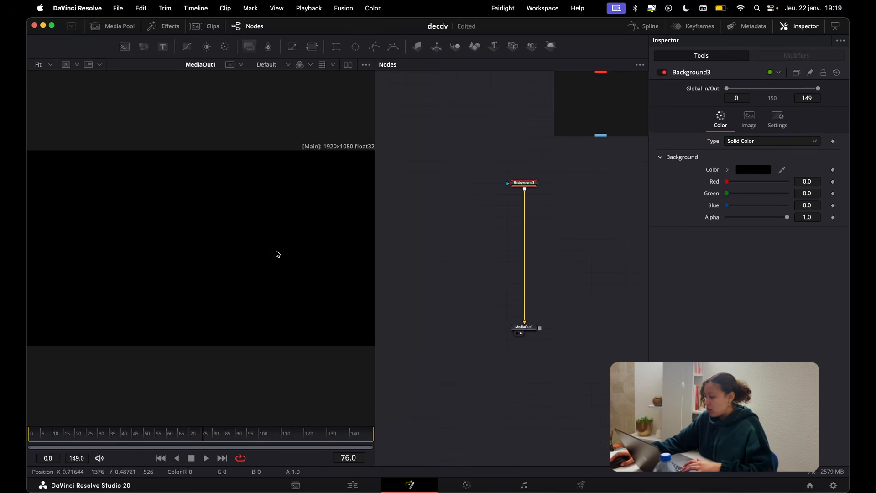
scroll(276, 250, "down", 2)
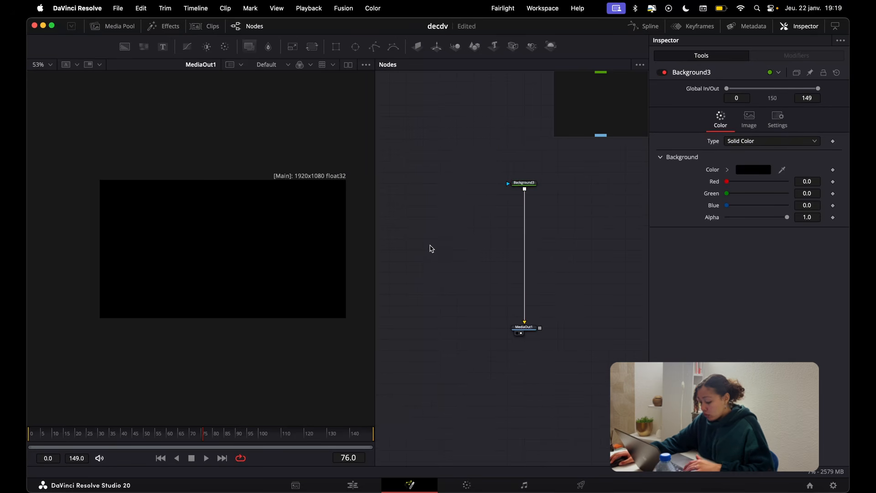
key("super+v")
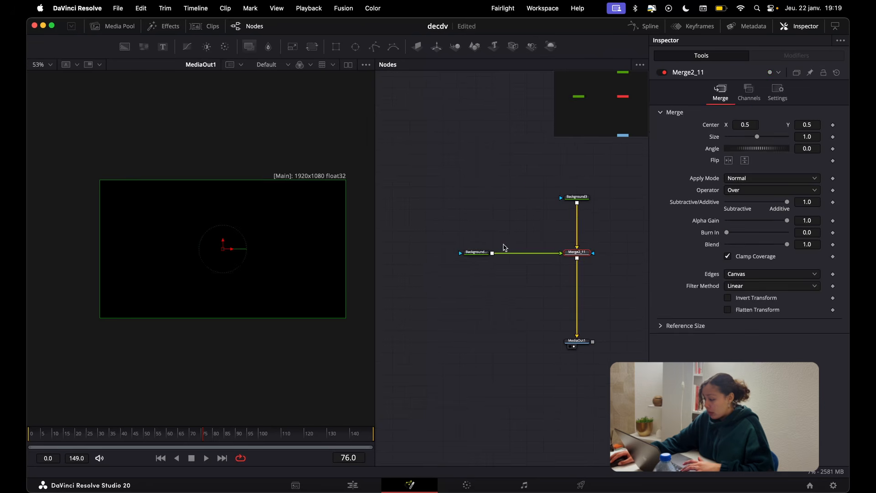
Set the color of the merged foreground Background node to white
left_click(477, 252)
left_click(727, 169)
left_click_drag(736, 194, 723, 177)
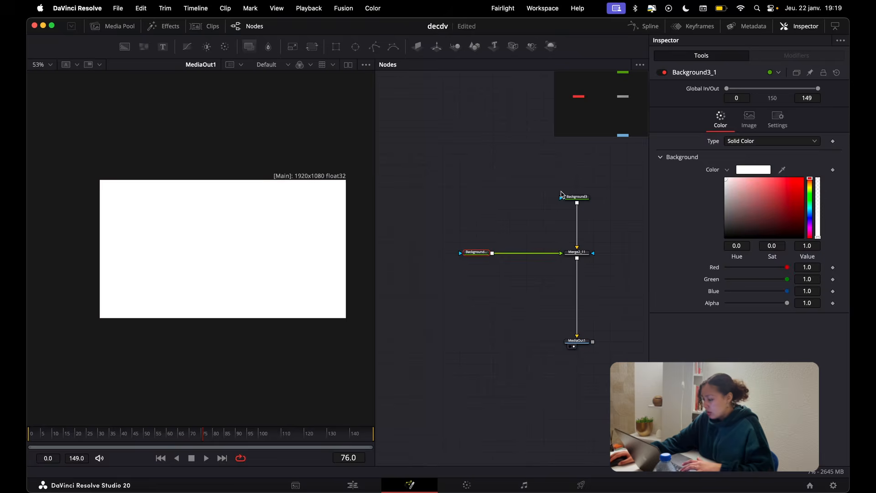
Mask the white Background with an Ellipse about 0.11 wide and high, placed near the centre of the frame
key("e")
left_click_drag(267, 206, 176, 246)
left_click_drag(477, 242, 442, 251)
left_click_drag(182, 249, 237, 248)
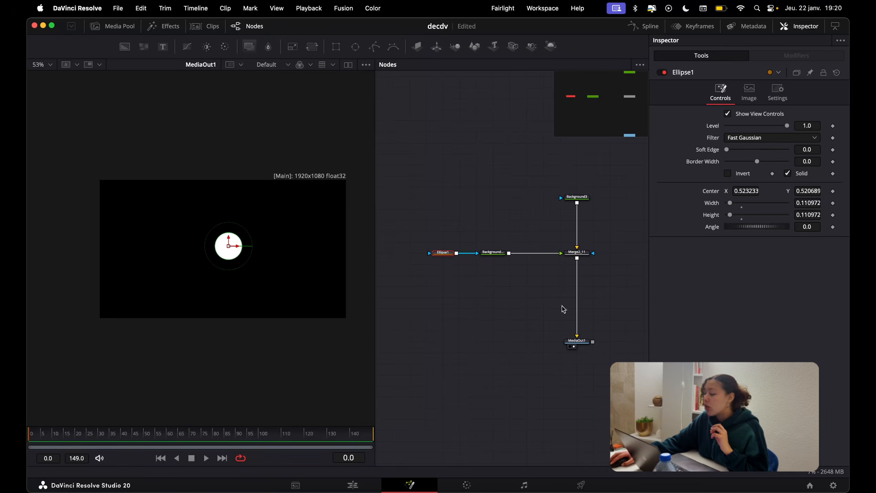
Keyframe the ellipse's Center X from about 0.13 at frame 0 to about 0.62 at frame 60, and preview the movement
left_click(833, 192)
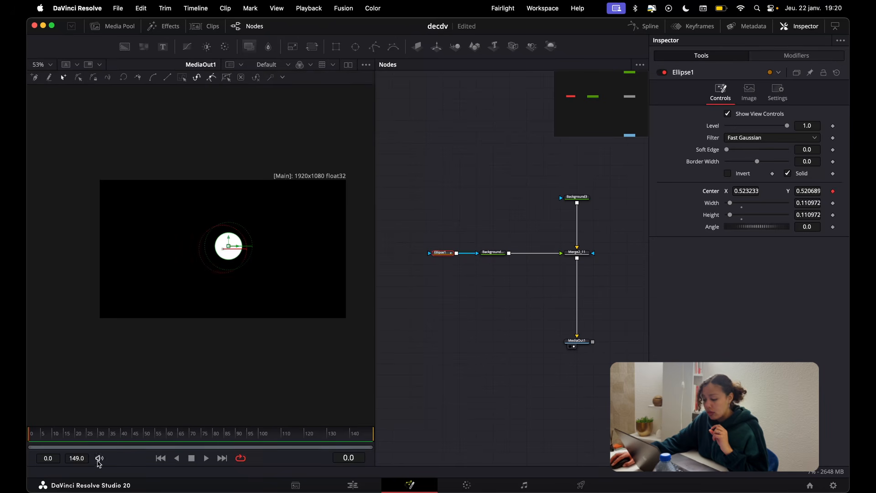
mouse_move(750, 191)
left_mouse_down()
mouse_move(733, 191)
mouse_move(758, 190)
left_mouse_up()
left_click(29, 433)
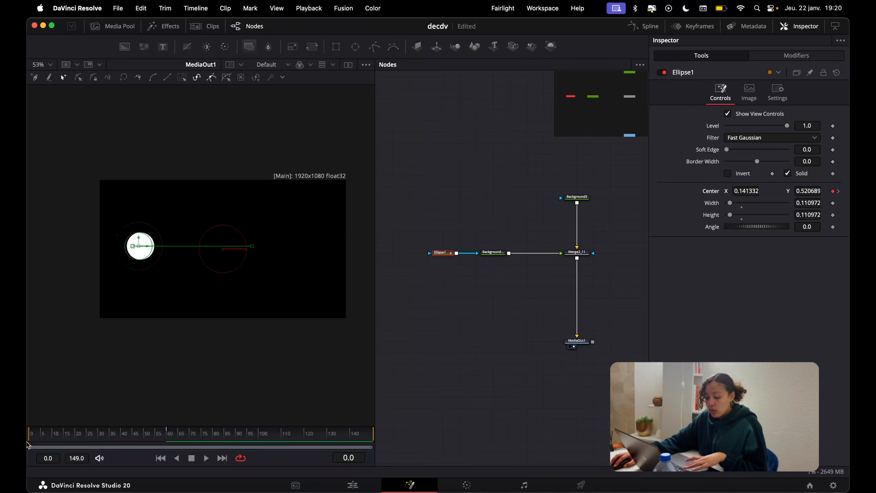
key("space")
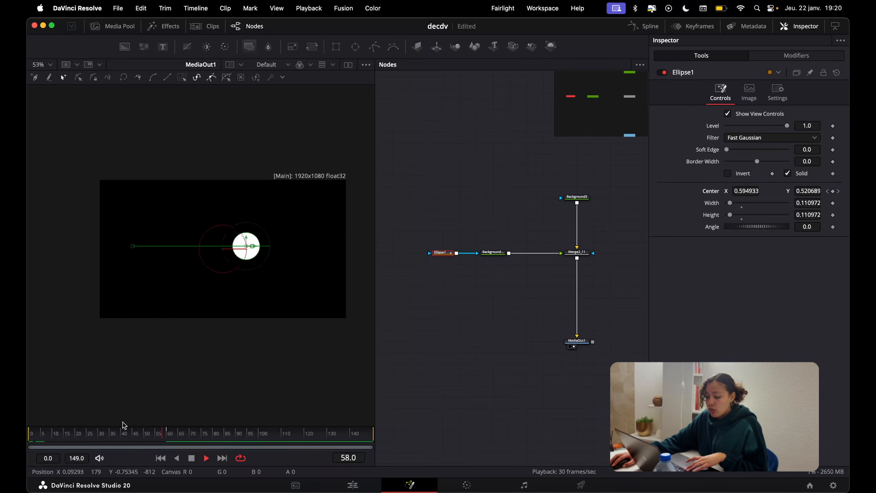
key("space")
left_click(30, 436)
key("space")
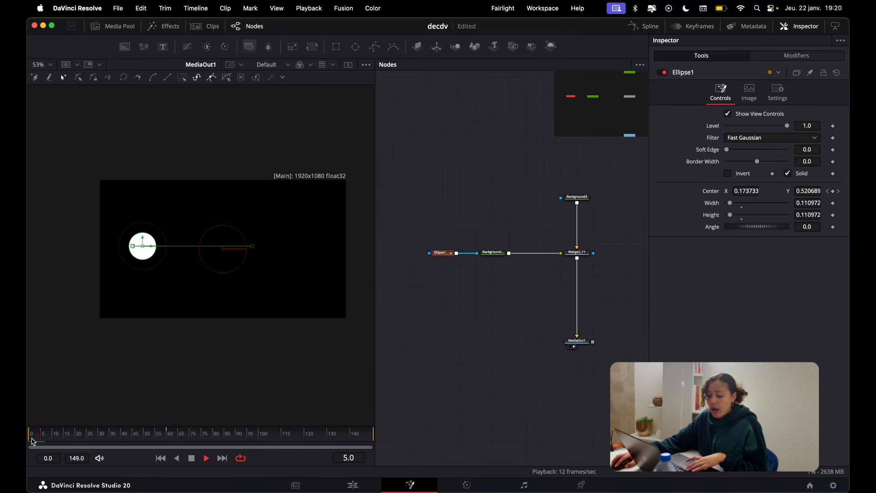
Launch the ease_copy_1.0.3 script and move its Ease Copy window over the empty area of the Inspector
left_click(543, 8)
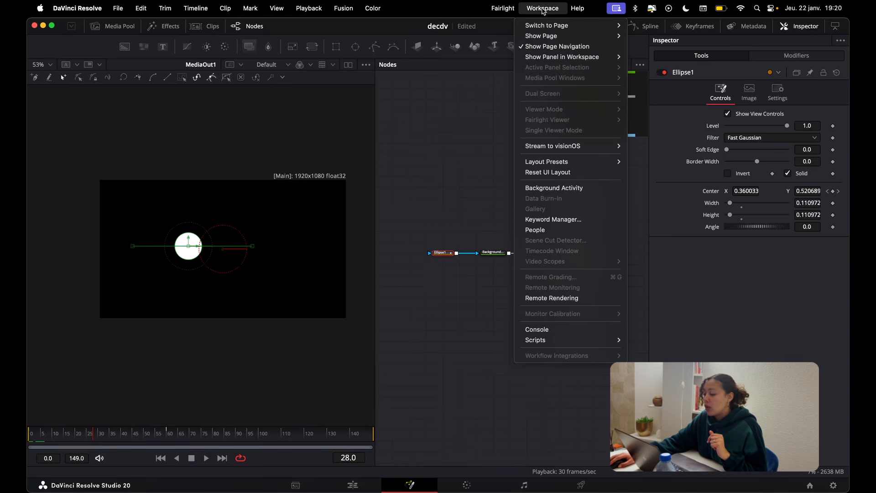
left_click(560, 329)
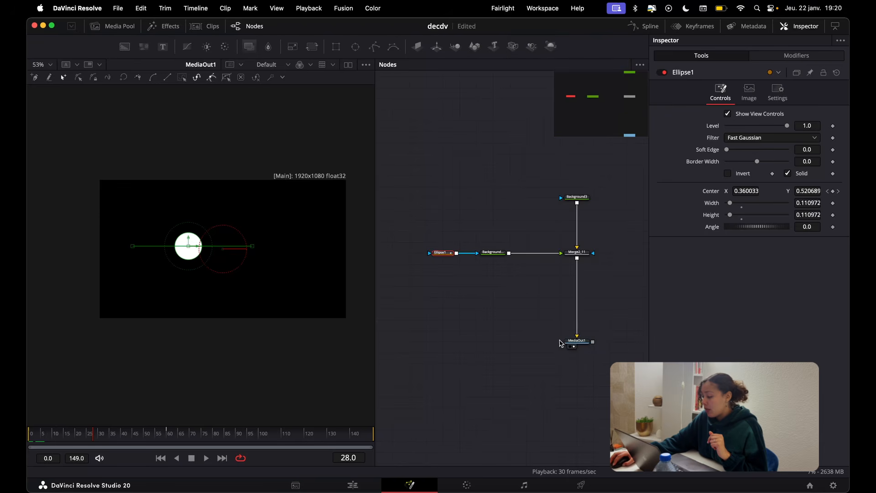
left_click(543, 8)
mouse_move(576, 340)
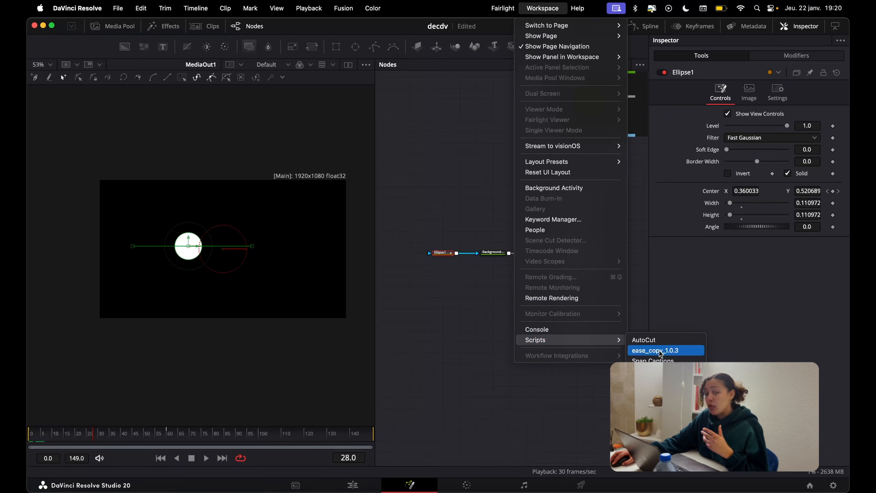
left_click(660, 351)
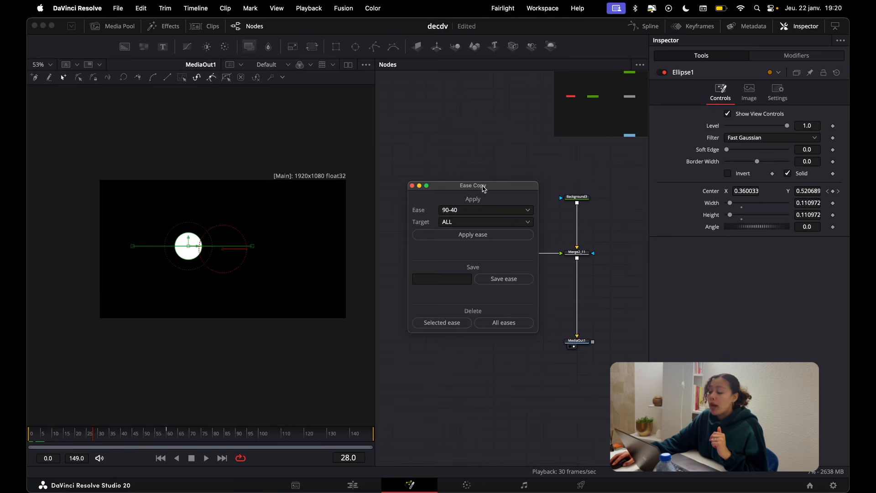
left_click_drag(484, 189, 744, 273)
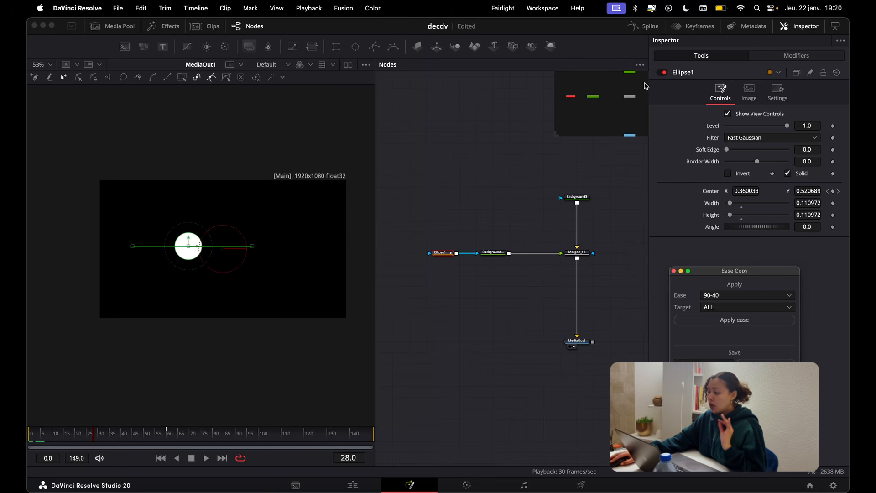
Show Ellipse1's displacement curve in the Spline editor and frame both keyframes
left_click(645, 29)
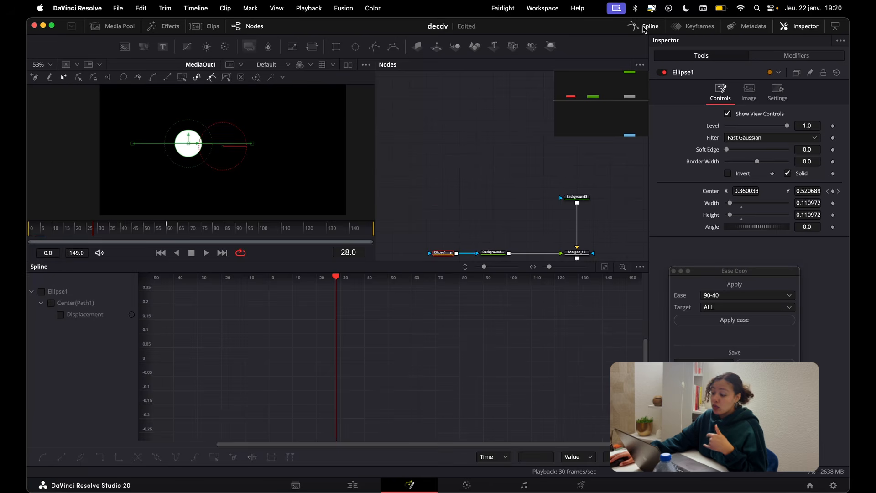
left_click(42, 291)
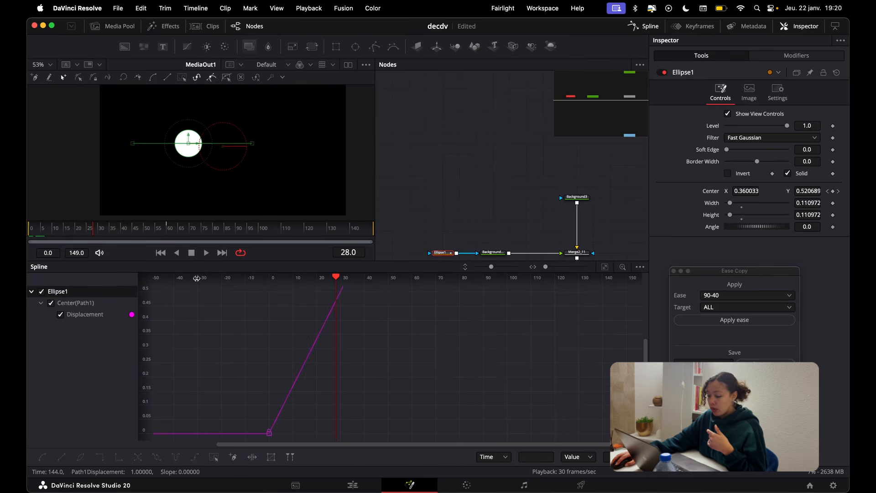
left_click(605, 268)
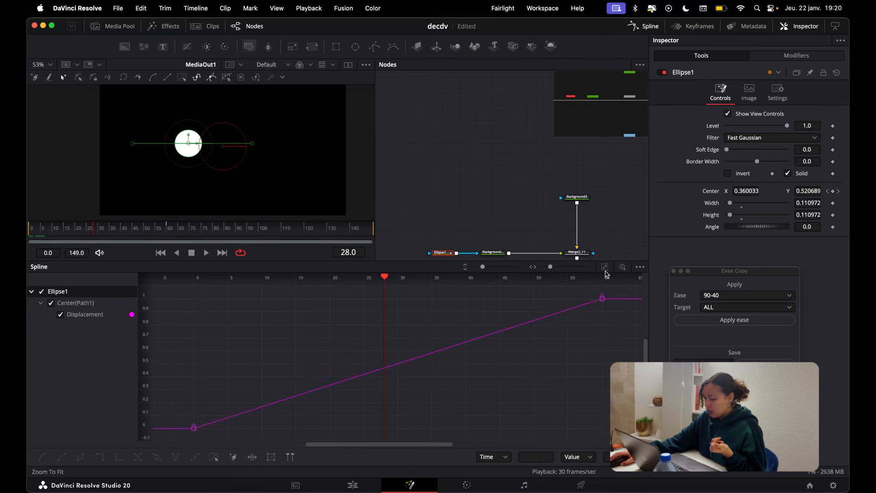
scroll(554, 309, "down", 3)
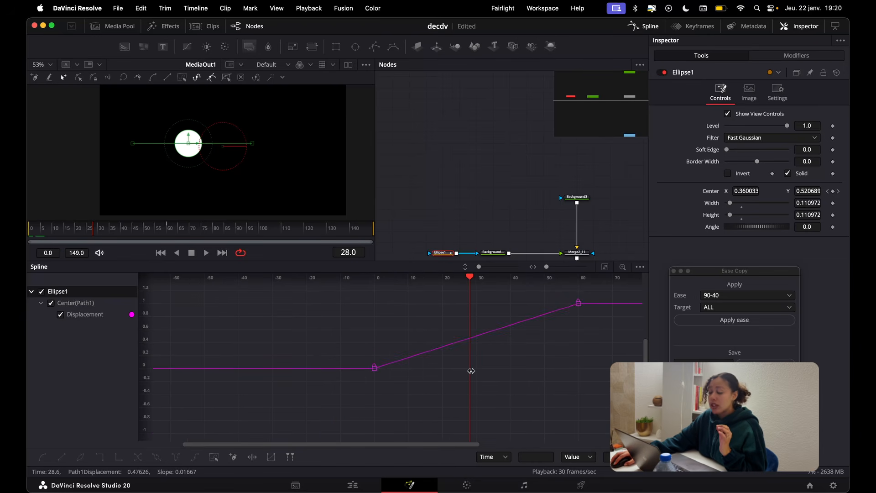
Scrub the playhead back and forth along the displacement curve to examine the linear movement
mouse_move(471, 370)
left_mouse_down()
mouse_move(493, 365)
mouse_move(474, 374)
left_mouse_up()
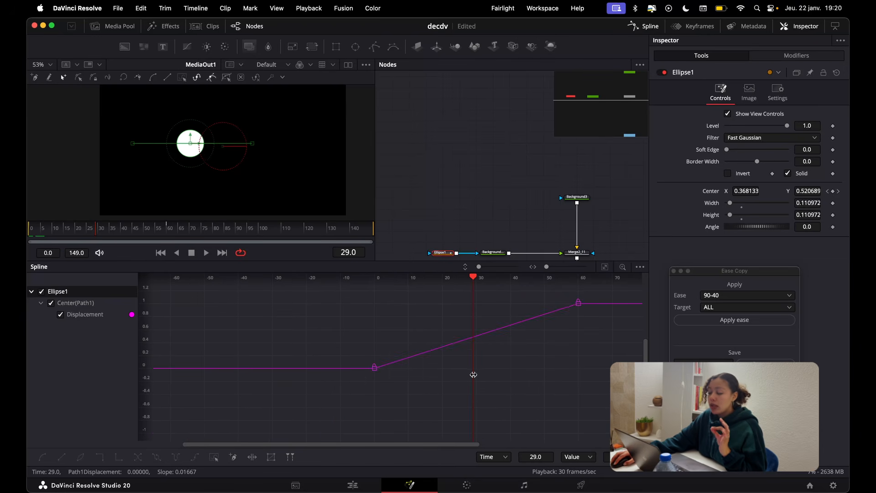
key("Right")
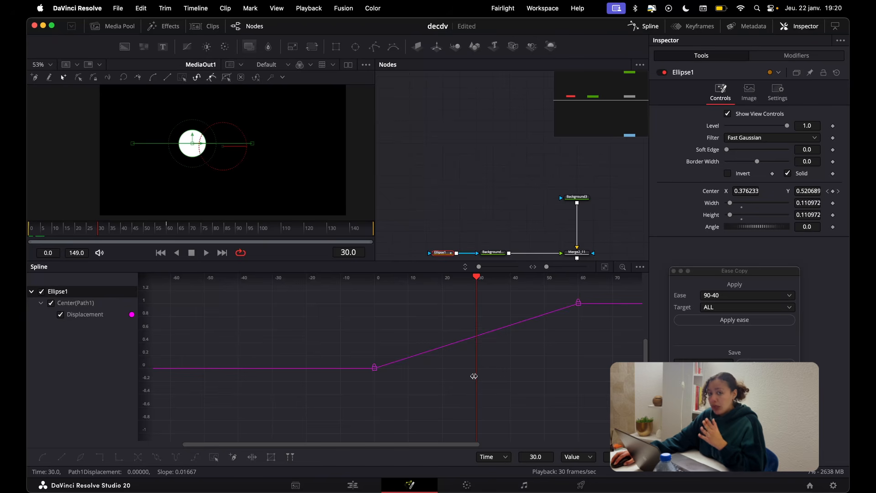
left_click_drag(473, 376, 644, 374)
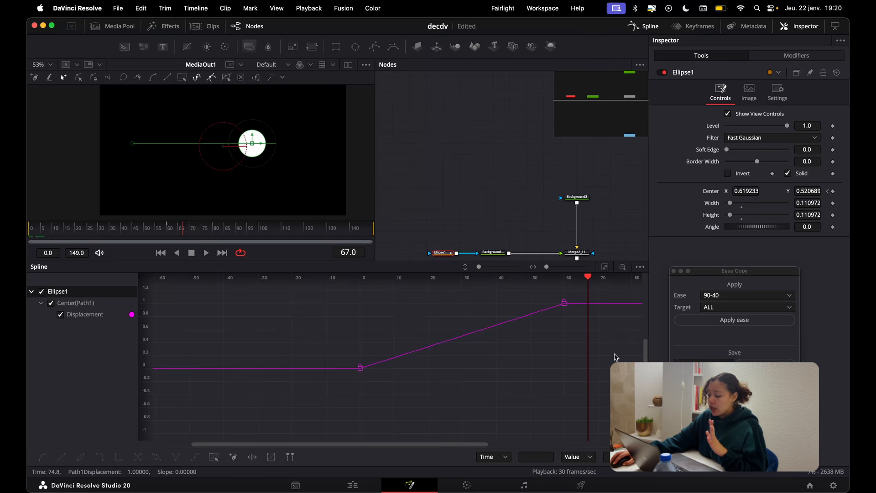
left_click_drag(588, 354, 456, 368)
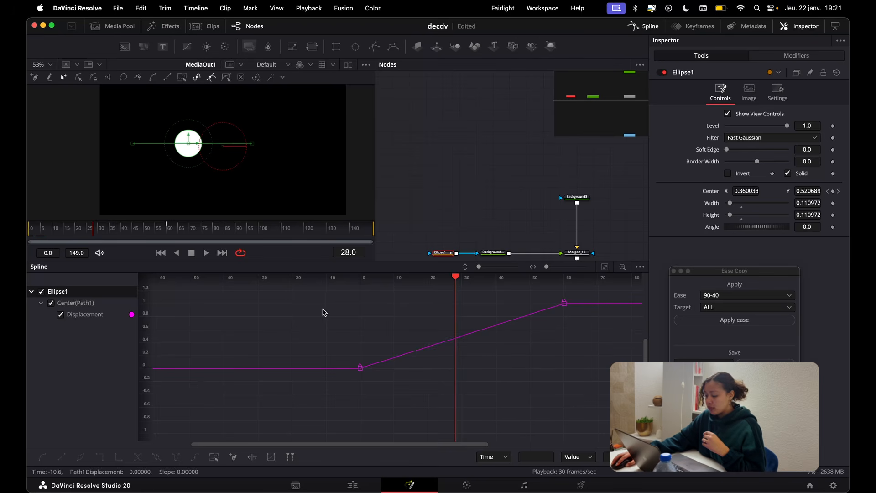
Select both keyframes of the displacement curve, smooth them and show their Ease In and Ease Out values
left_click_drag(297, 299, 586, 419)
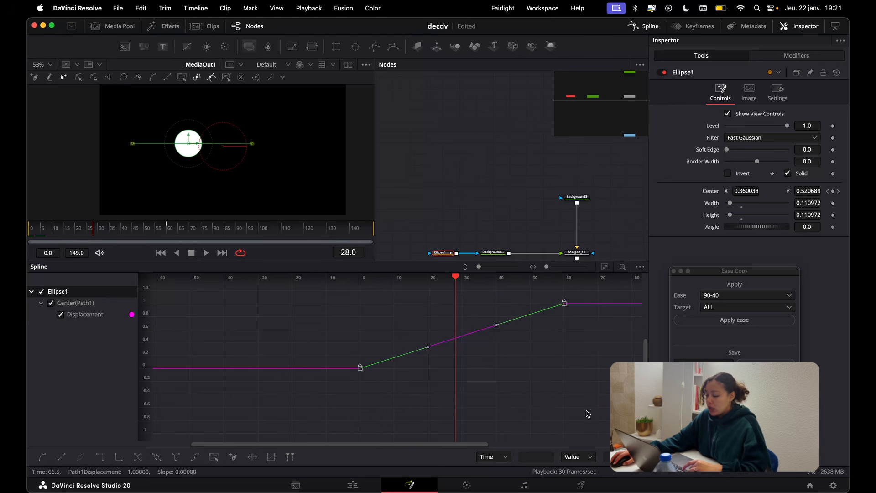
key("s")
key("t")
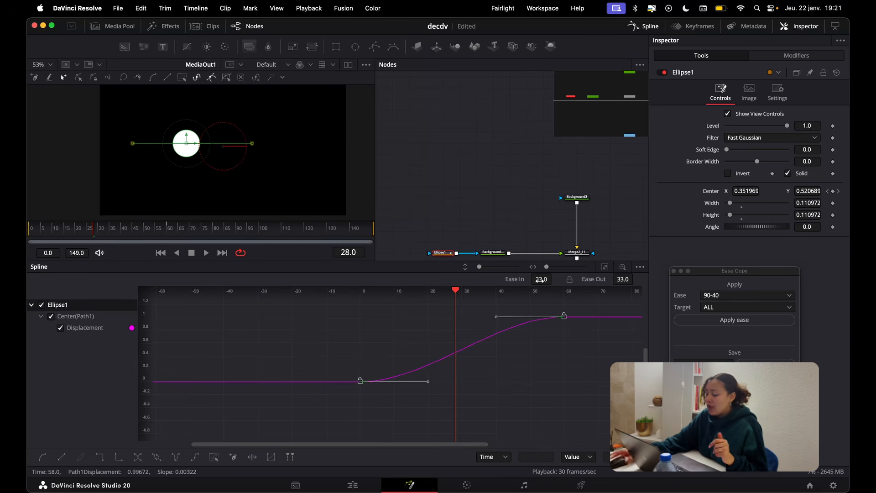
Reshape the ease handles into an overshooting curve with Ease In 78 and Ease Out 53, and play the animation
left_click_drag(537, 279, 611, 282)
left_click_drag(405, 316, 455, 294)
left_click_drag(451, 374, 468, 431)
left_click(32, 231)
key("space")
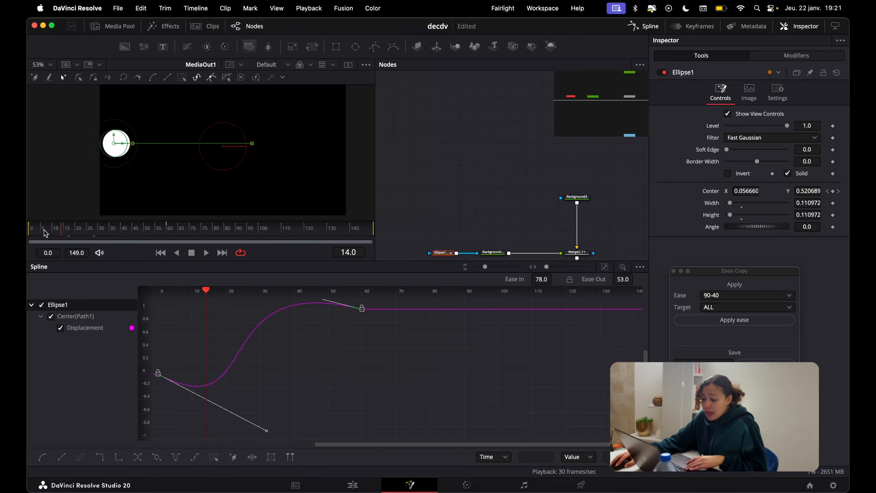
key("space")
Lengthen the last keyframe's handle for Ease In 97 and Ease Out 47, and play the animation from the start
left_click_drag(288, 355, 457, 408)
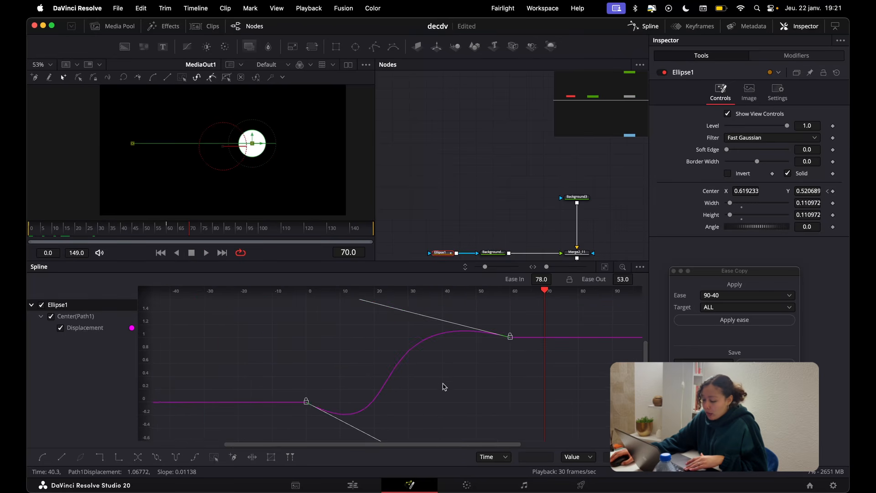
left_click(604, 269)
left_click_drag(378, 316, 331, 321)
left_click(28, 231)
key("space")
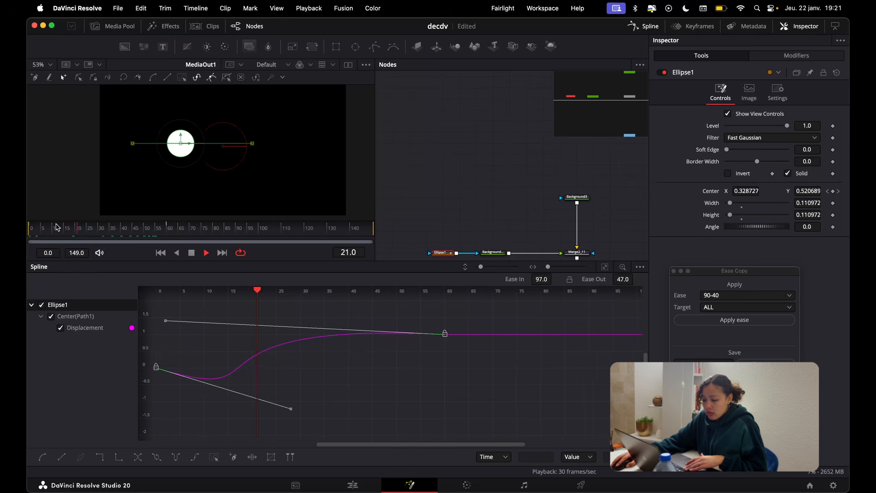
key("space")
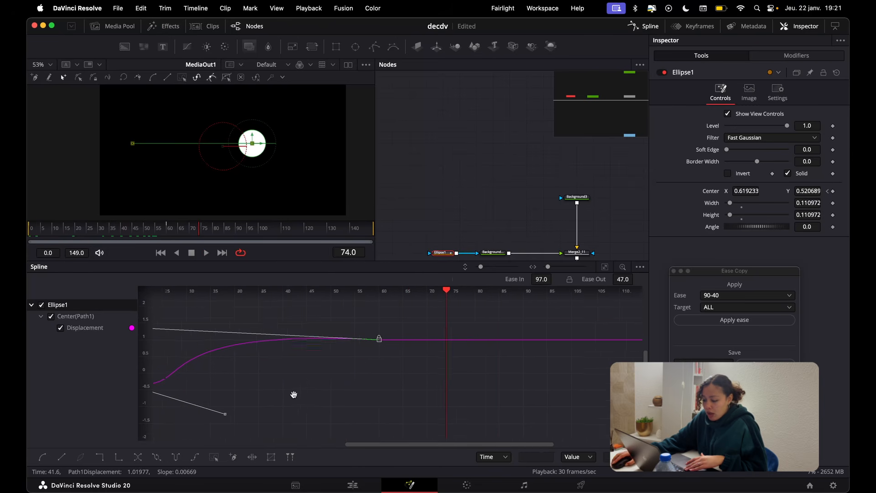
Time-stretch the displacement curve so its last keyframe falls at about frame 34, enlarge the viewer and return to the first frame
left_click(252, 457)
scroll(431, 378, "left", 5)
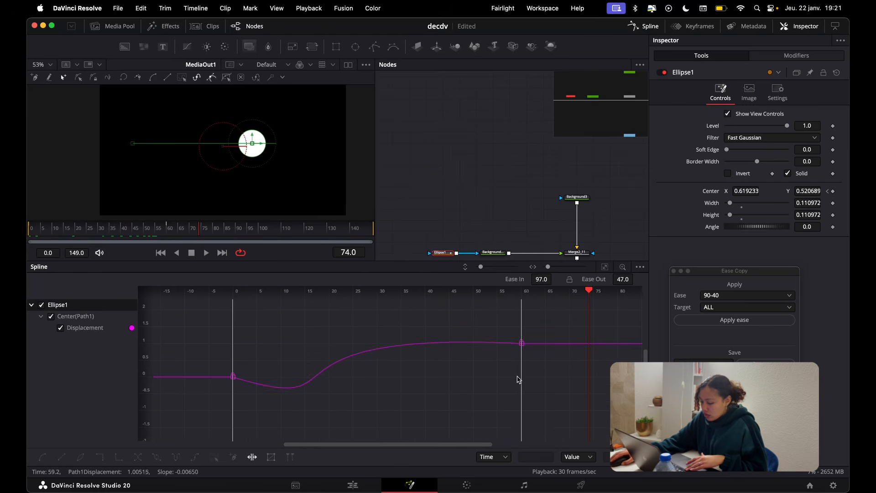
left_click_drag(519, 373, 398, 373)
left_click_drag(82, 221, 96, 224)
left_click(161, 255)
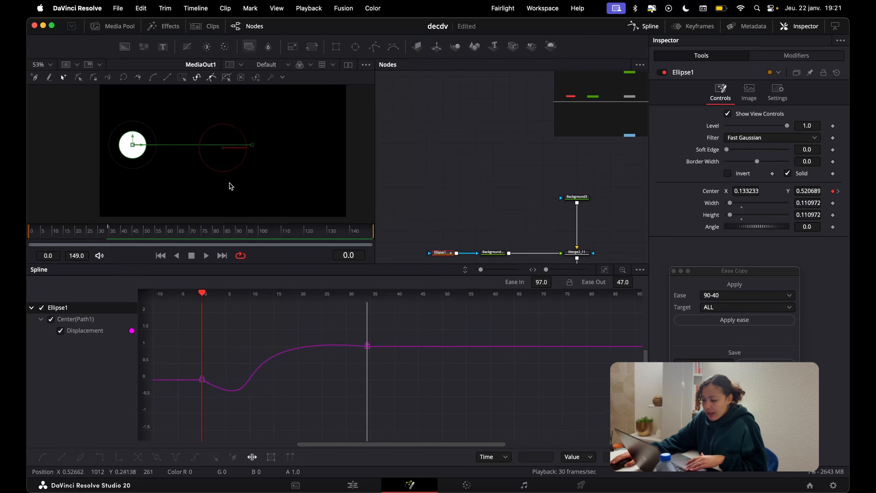
scroll(231, 185, "up", 1)
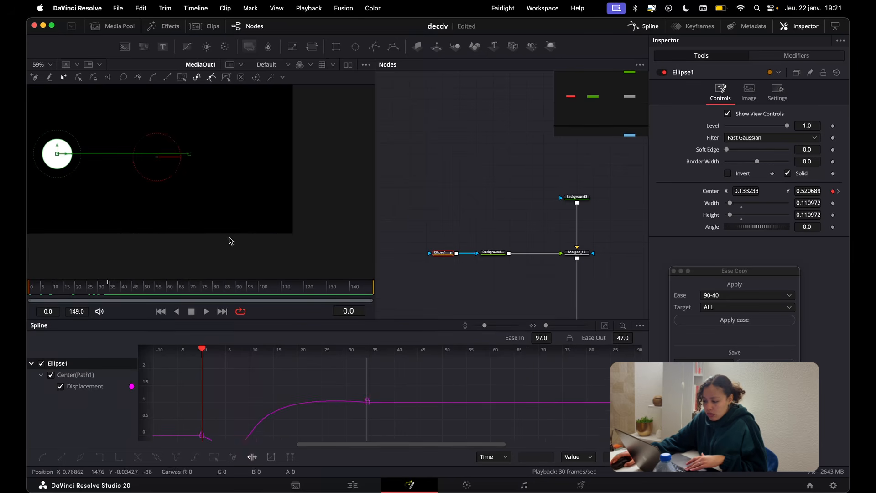
scroll(231, 241, "down", 3)
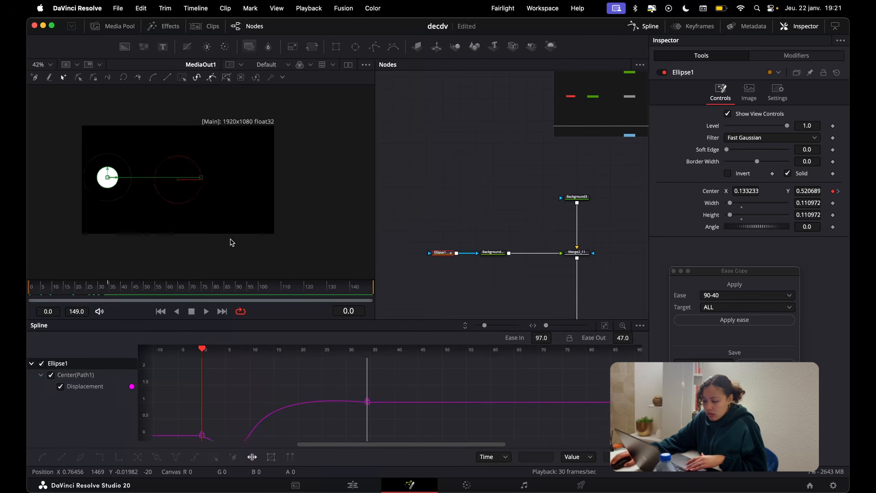
Play the retimed circle animation from the first frame, once without and once with Ellipse1 selected
scroll(231, 242, "up", 2)
left_click(426, 194)
key("space")
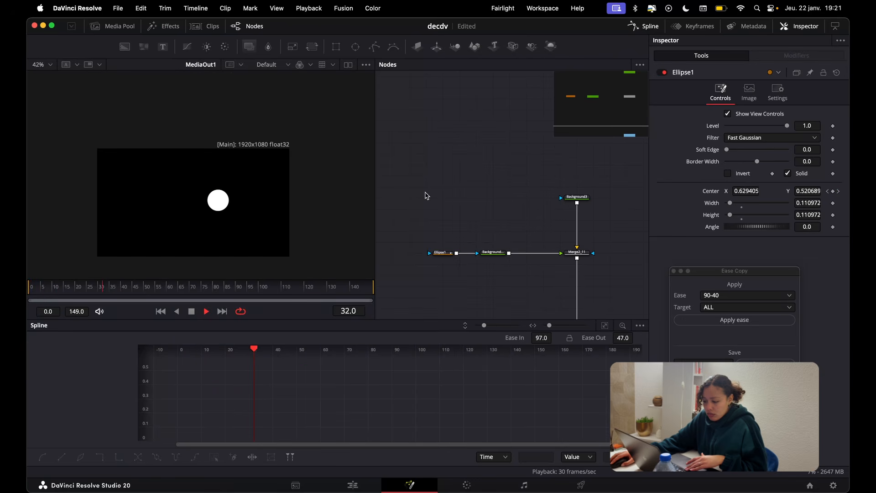
key("space")
left_click(441, 253)
left_click(30, 287)
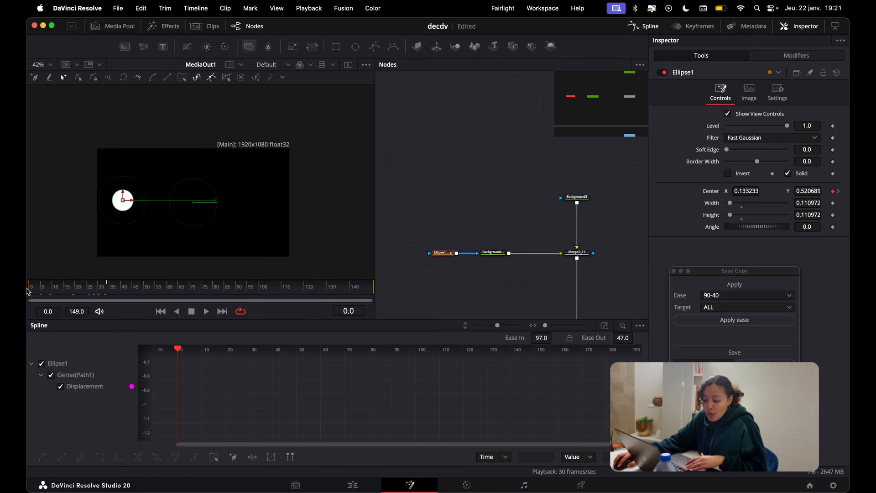
key("space")
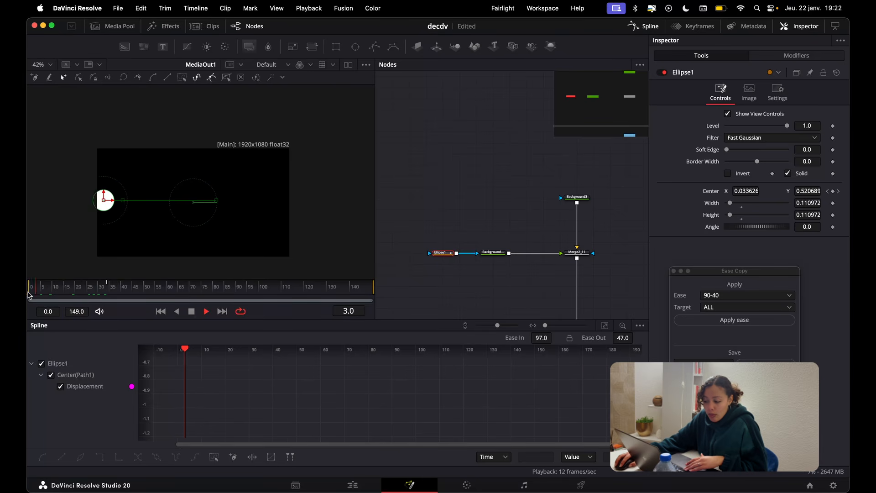
key("space")
Fit the displacement curve in an enlarged Spline editor and scrub the playhead back to frame 23
left_click(605, 325)
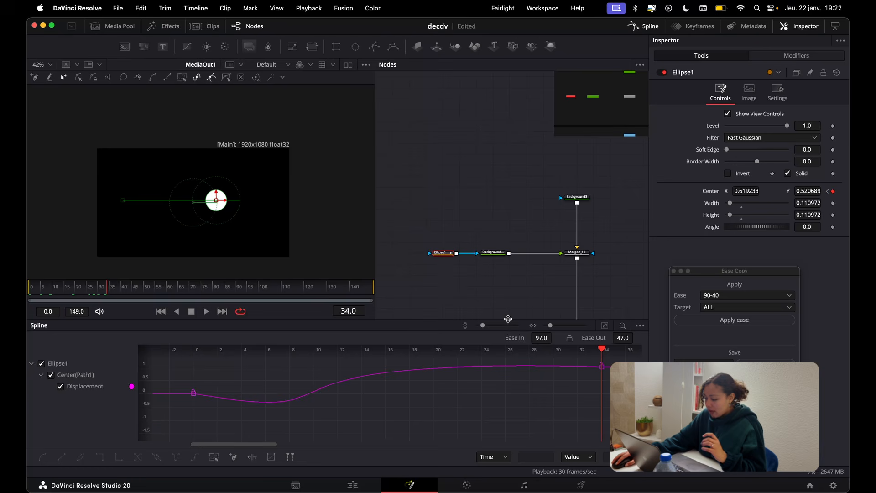
left_click_drag(508, 319, 508, 280)
scroll(493, 388, "down", 3)
left_click_drag(493, 388, 487, 399)
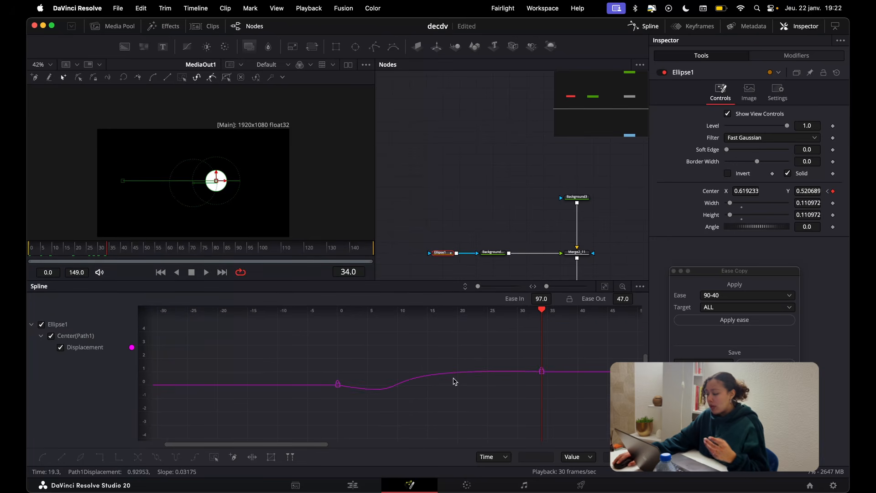
left_click_drag(299, 337, 568, 436)
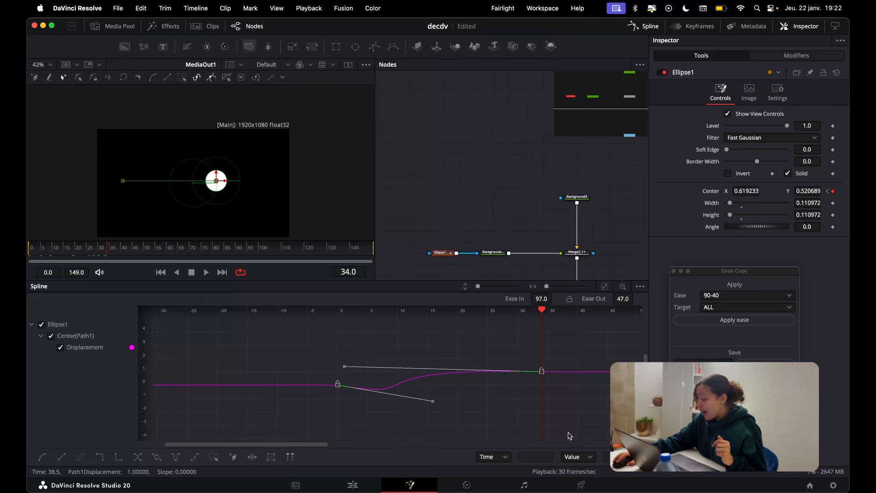
left_click(454, 354)
left_click_drag(541, 339, 476, 338)
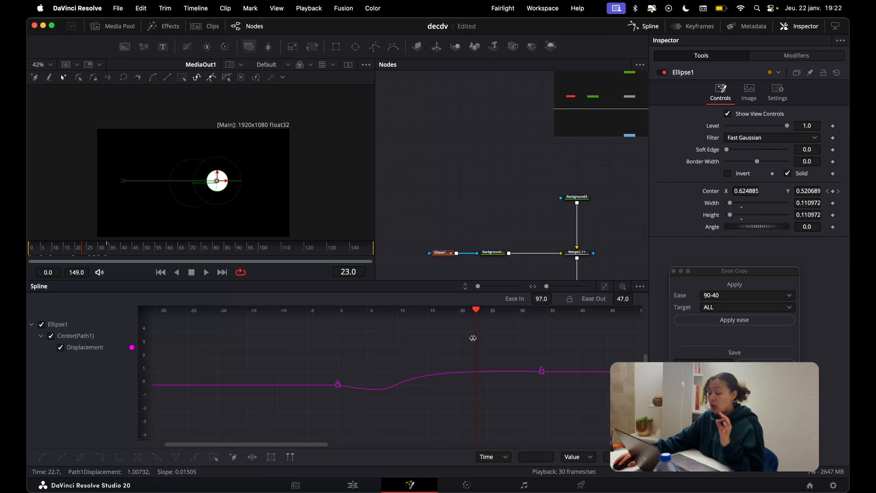
Select both displacement keyframes, save their curve in Ease Copy as Rzbond and check the list of saved eases
left_click_drag(305, 342, 585, 427)
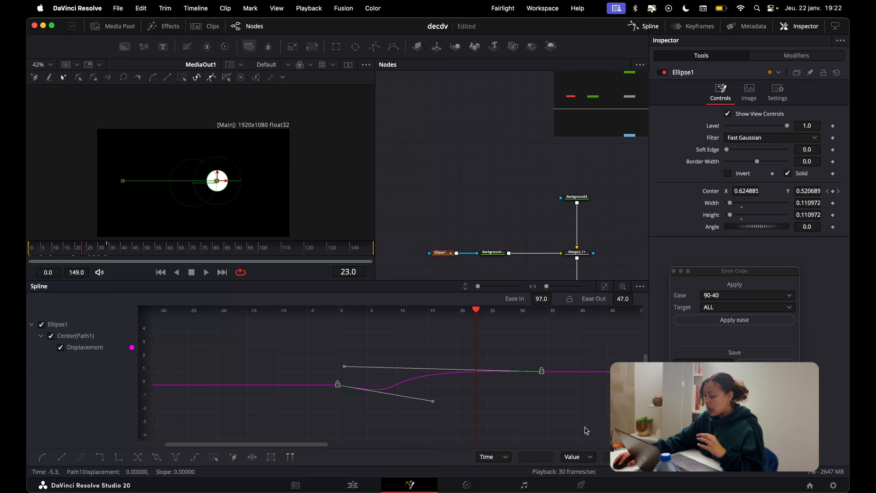
left_click(718, 360)
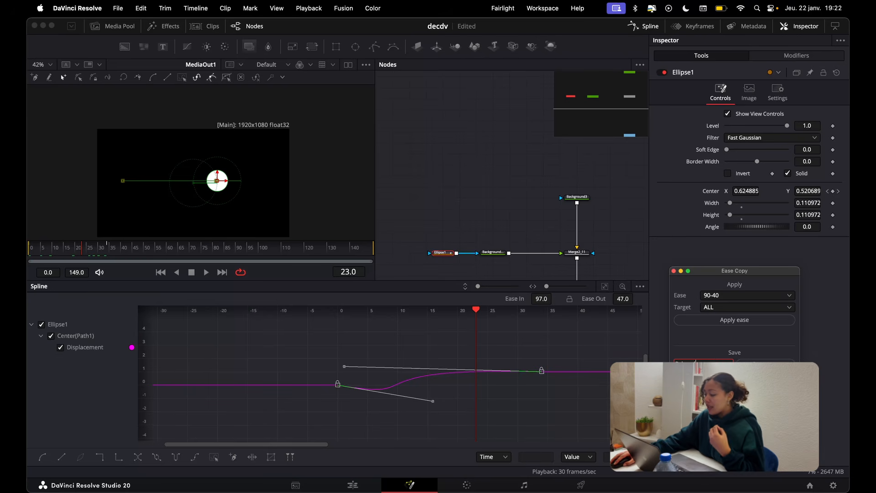
left_click(766, 365)
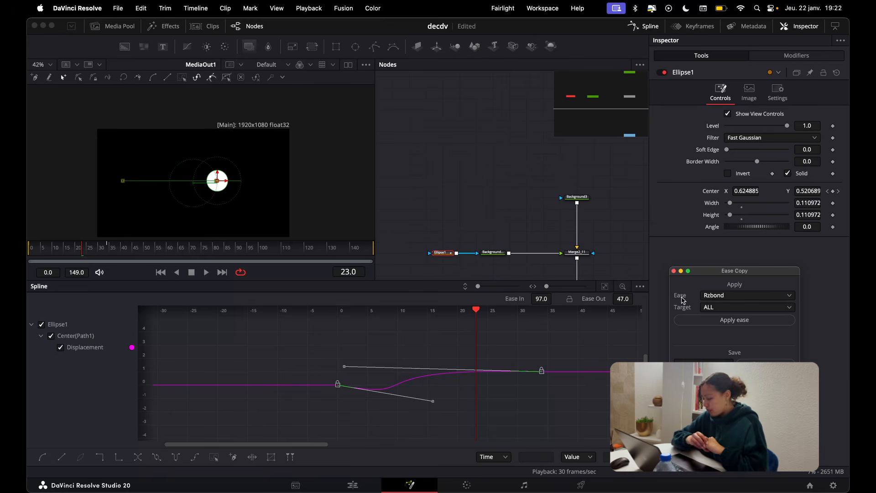
left_click(722, 296)
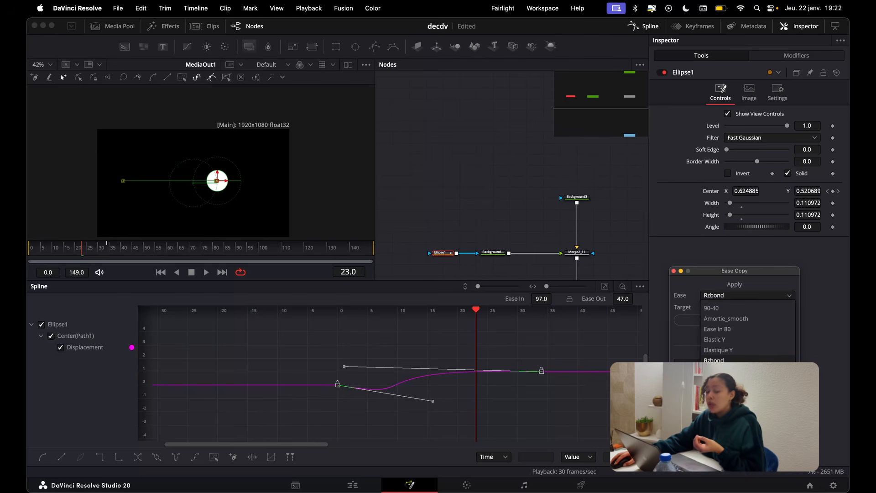
left_click(556, 405)
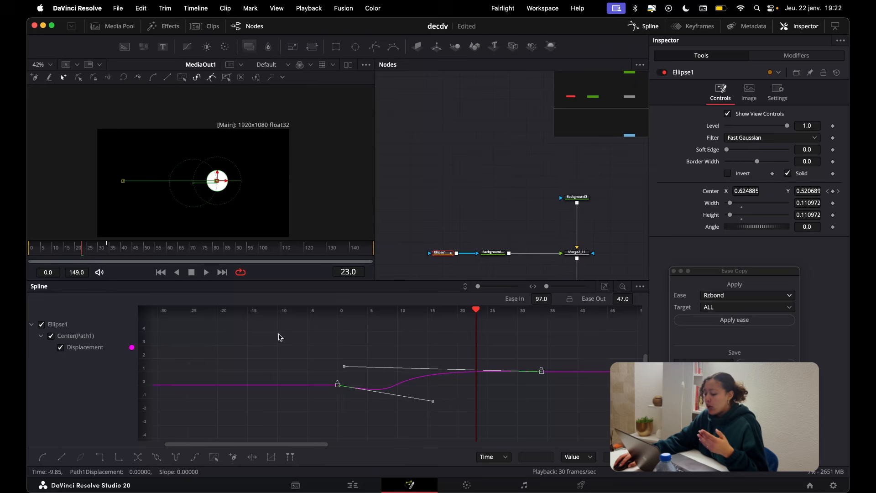
Remove the custom easing from the displacement curve and make both keyframes linear
key("super+z")
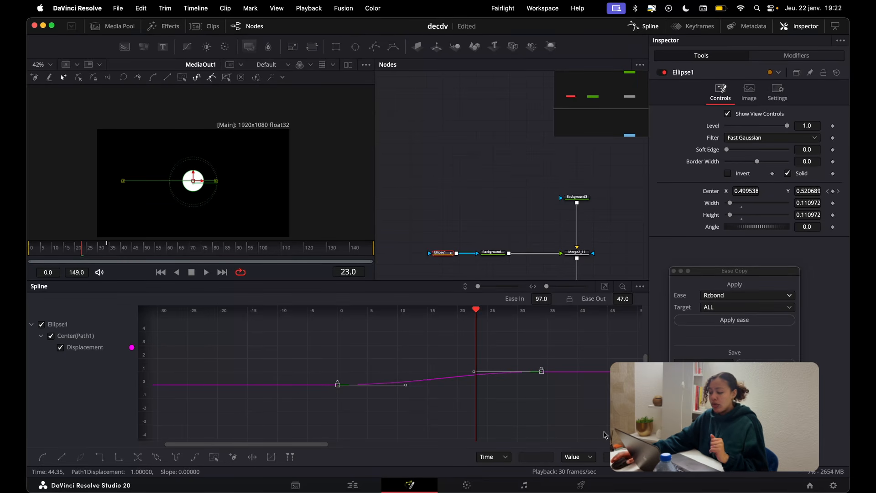
left_click(605, 286)
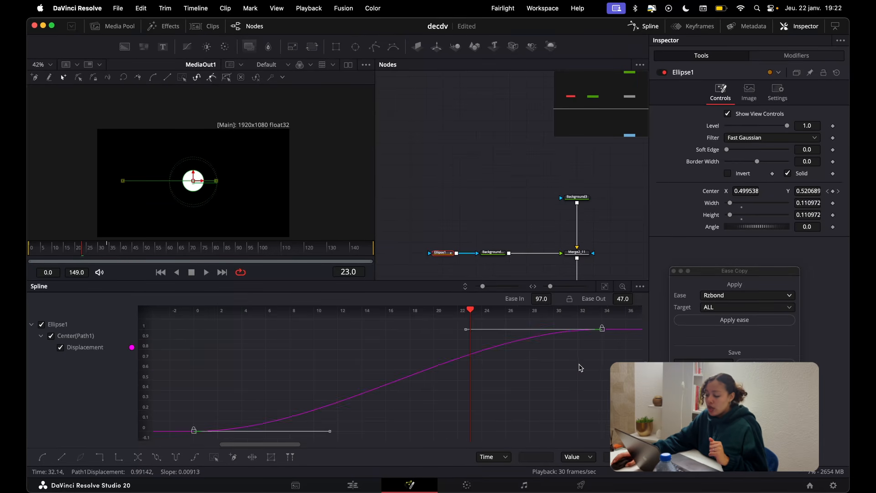
scroll(580, 367, "down", 3)
left_click(571, 394)
scroll(574, 394, "down", 3)
left_click_drag(575, 394, 570, 404)
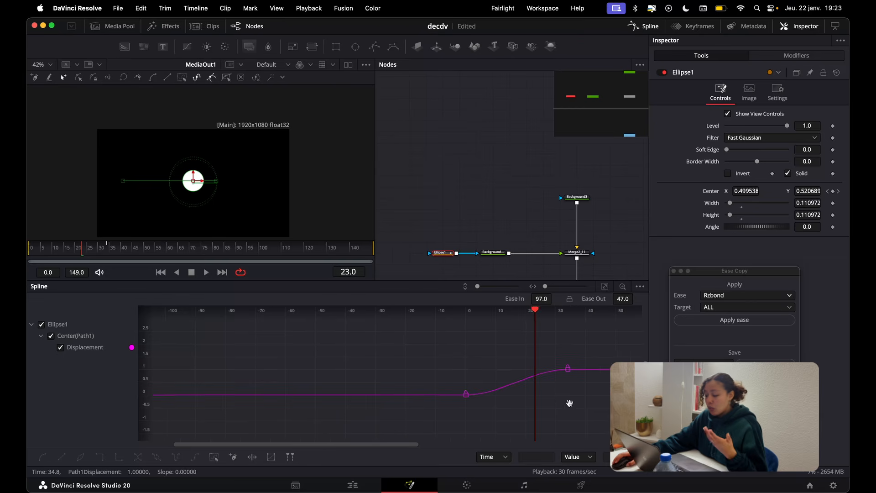
left_click_drag(419, 334, 594, 419)
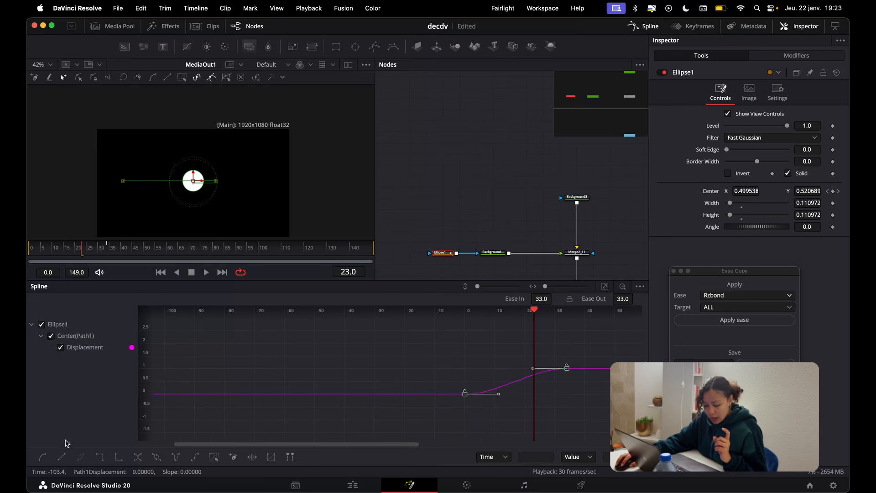
left_click(62, 457)
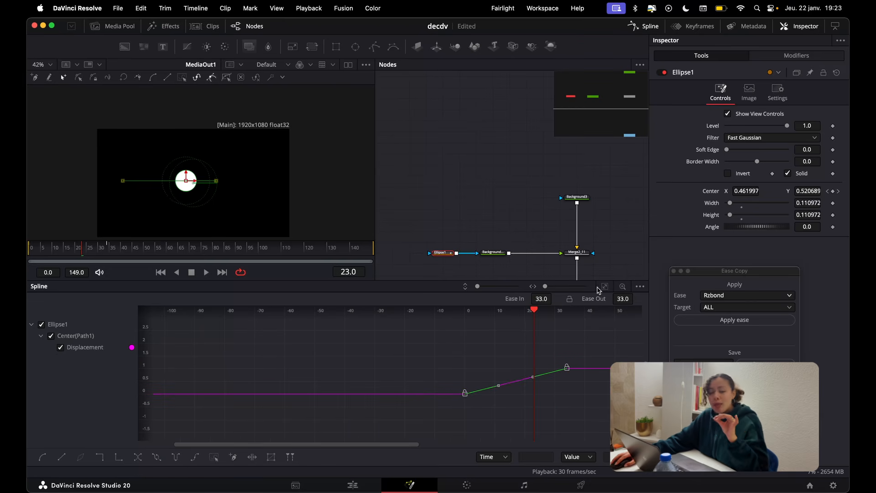
Play the linear animation from the first frame and scrub to frame 17
scroll(558, 393, "down", 2)
scroll(562, 397, "up", 2)
left_click_drag(564, 393, 501, 391)
scroll(501, 391, "up", 3)
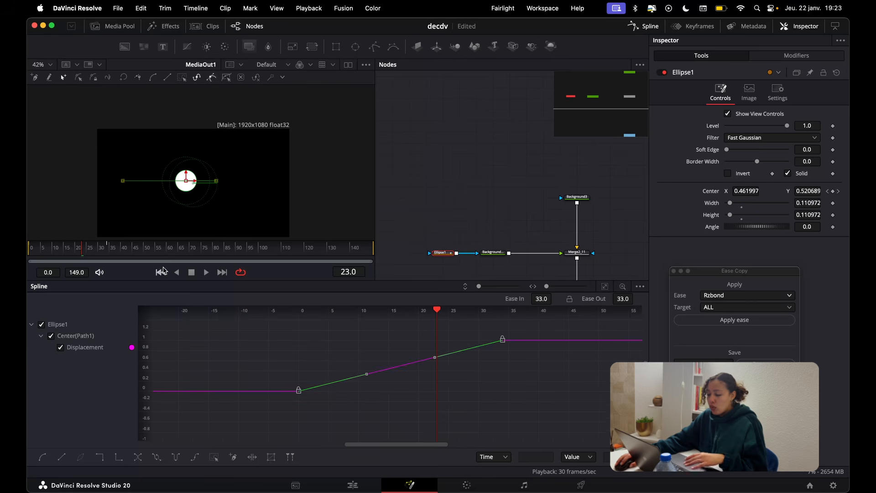
left_click(161, 272)
key("space")
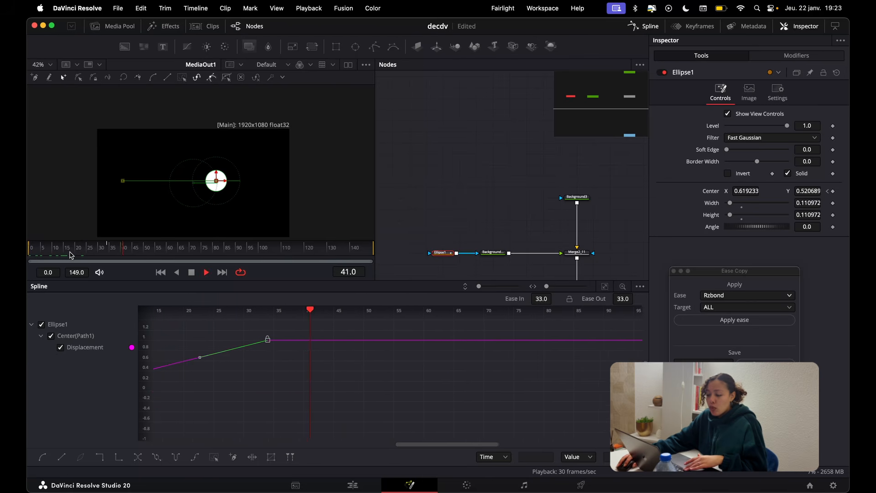
key("space")
scroll(589, 362, "down", 3)
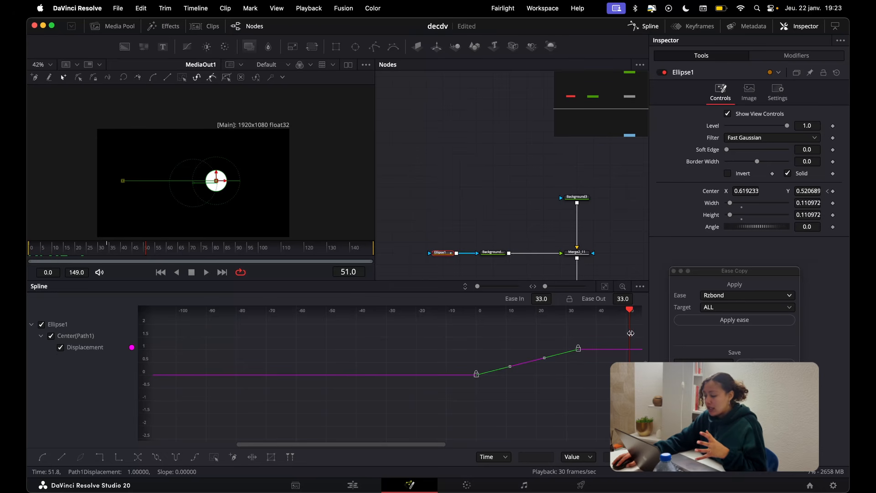
left_click_drag(631, 333, 527, 336)
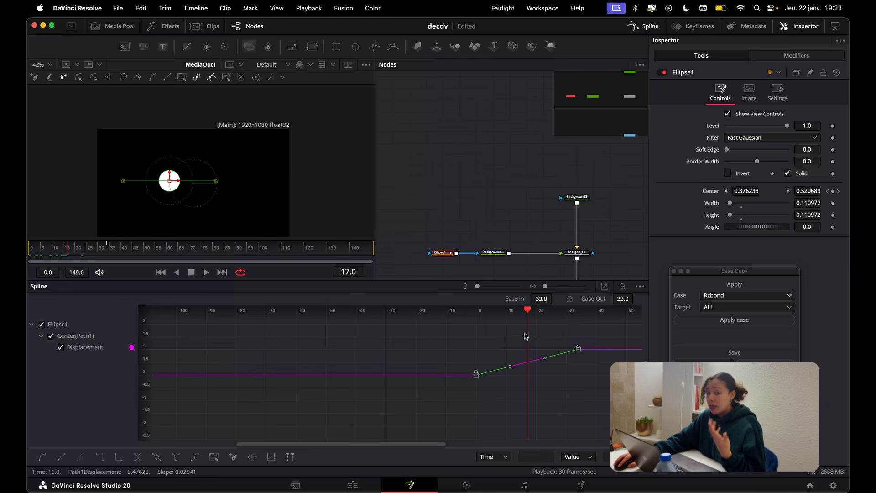
Apply the saved Rzbond ease to both displacement keyframes with the Ease Copy target set to ALL
left_click_drag(425, 326, 629, 416)
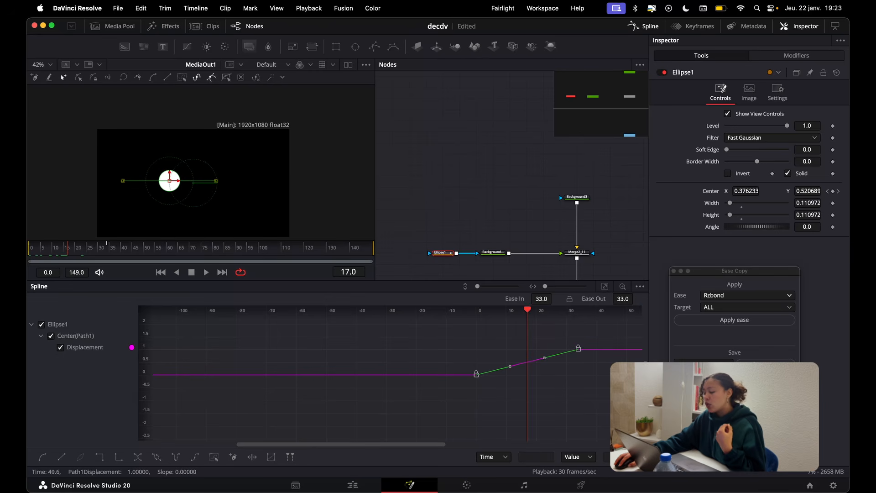
left_click(726, 296)
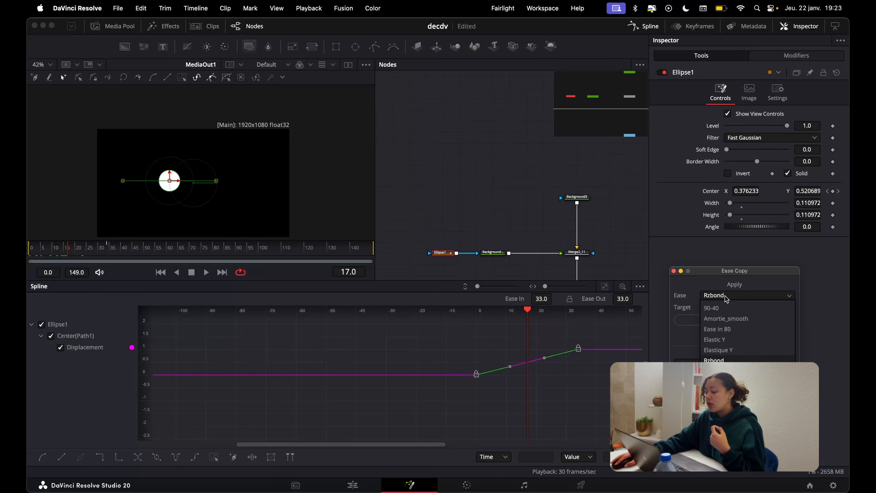
left_click(725, 360)
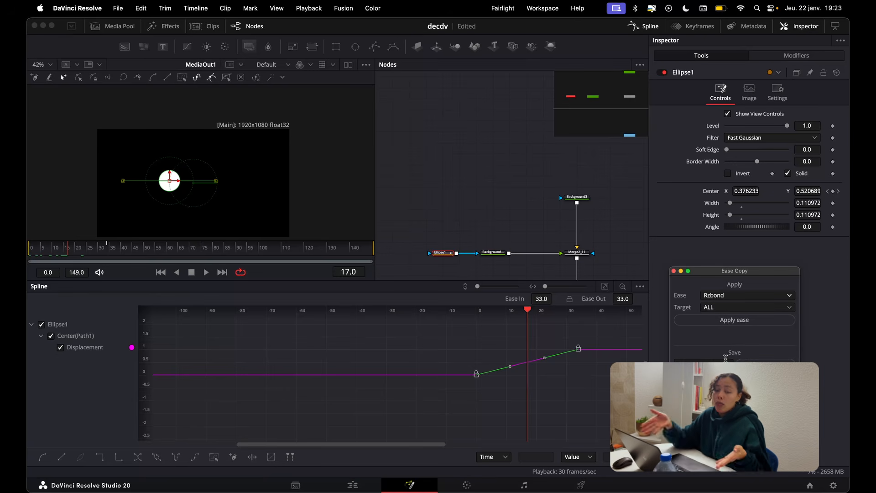
left_click(727, 308)
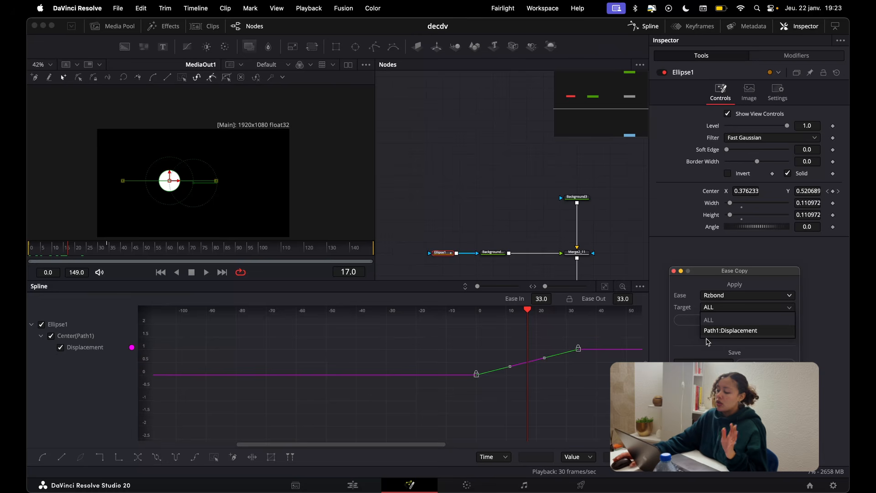
left_click(715, 321)
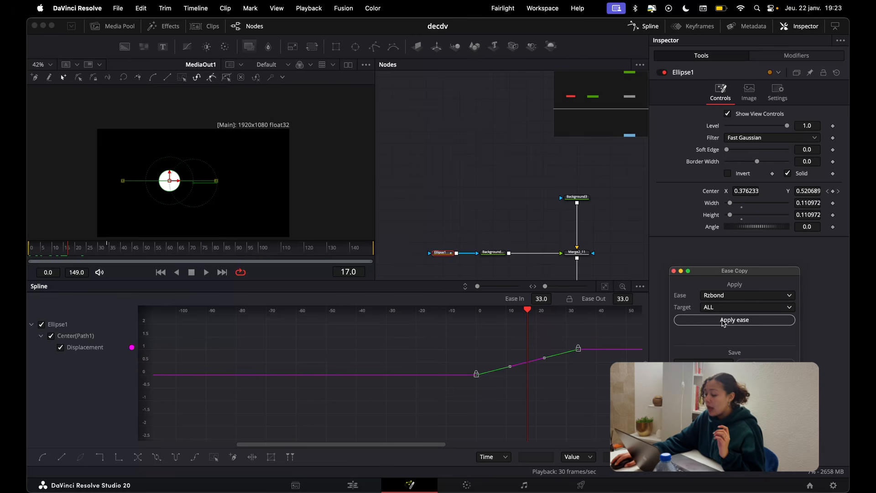
left_click(723, 321)
key("Return")
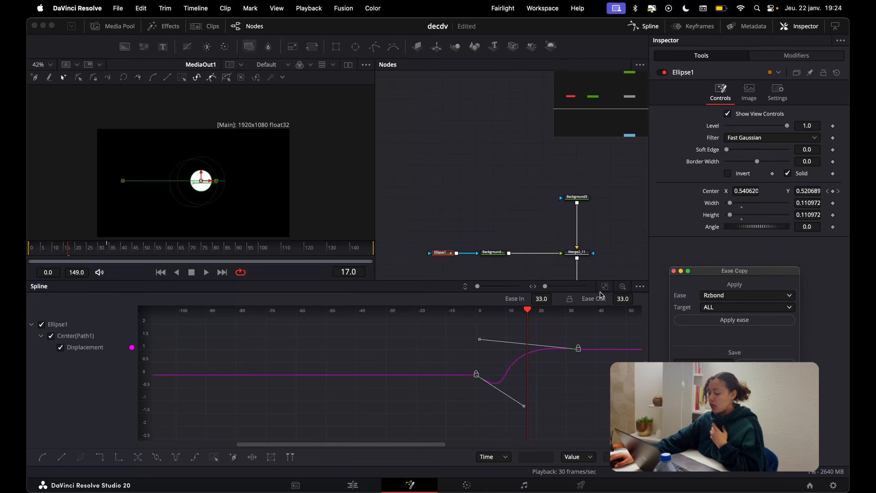
Fit the eased displacement curve in the Spline editor and play the animation from the first frame
left_click(604, 286)
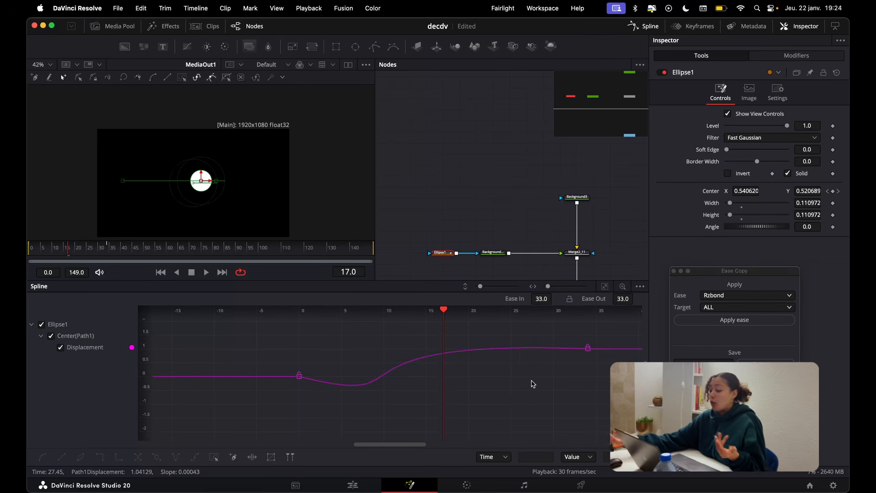
left_click(31, 251)
key("space")
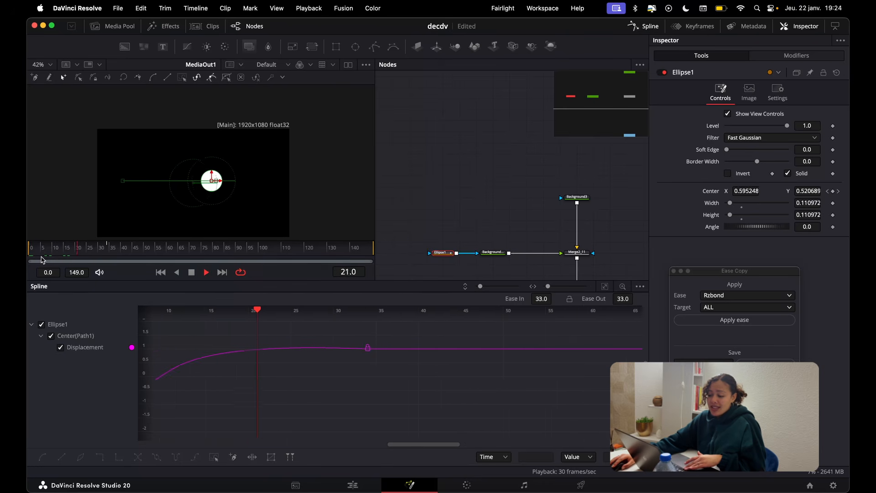
key("space")
left_click(105, 251)
left_click_drag(389, 394, 296, 395)
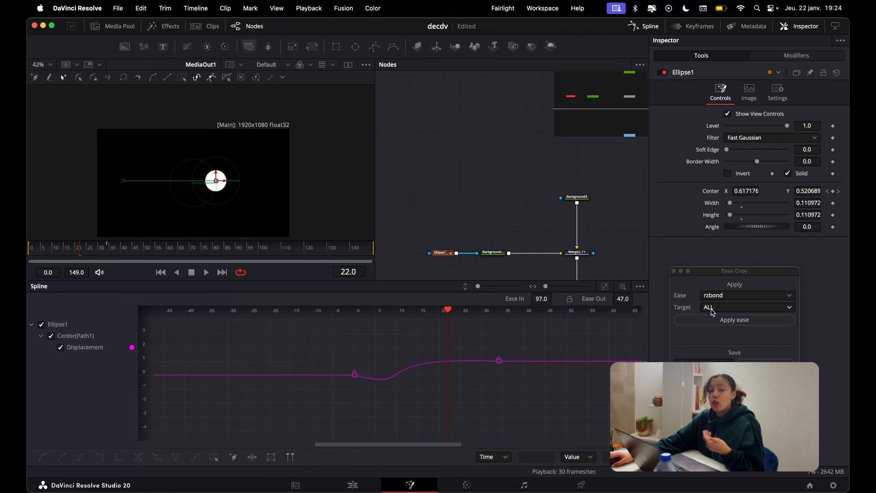
Delete the saved rzbond ease from Ease Copy and close the script window
left_click(720, 297)
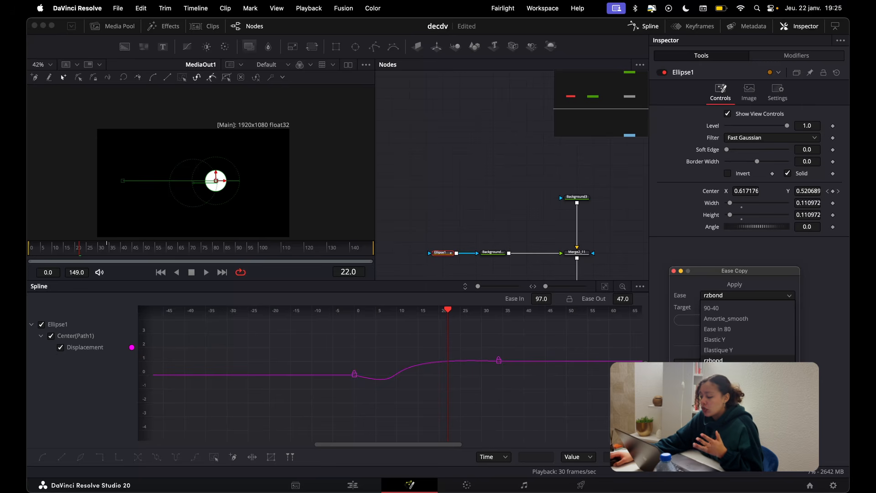
left_click(716, 360)
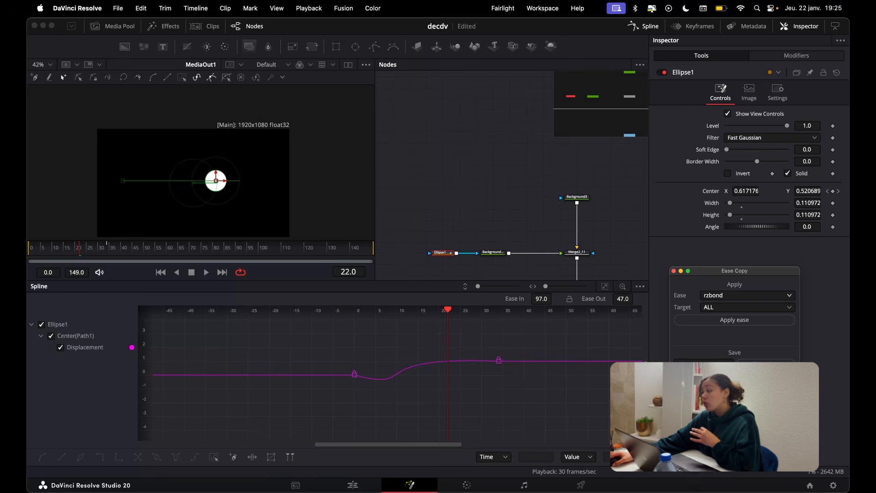
left_click(744, 295)
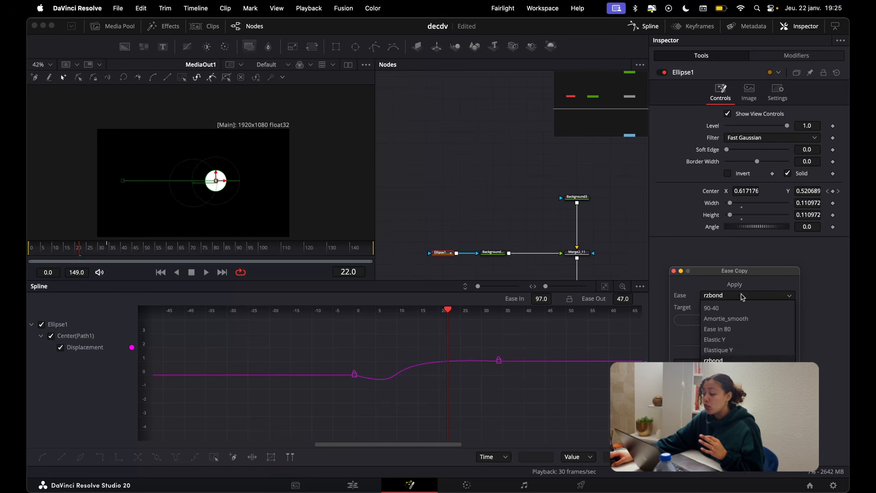
left_click(713, 360)
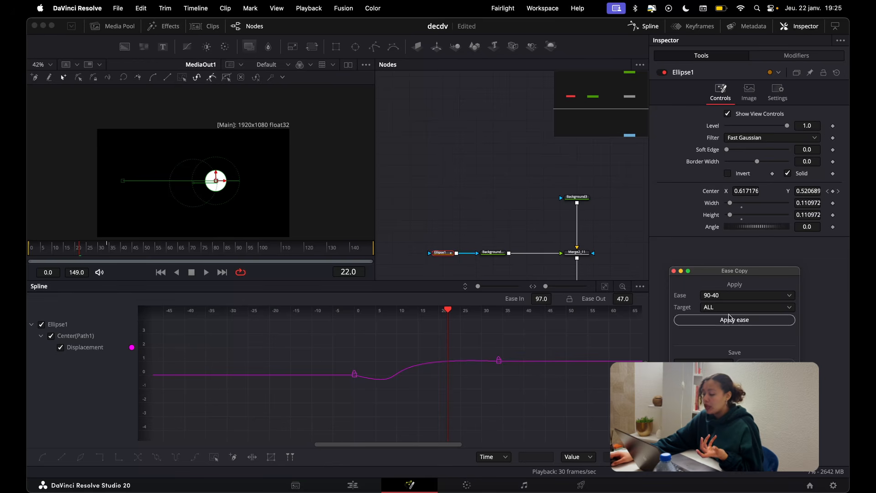
left_click(725, 296)
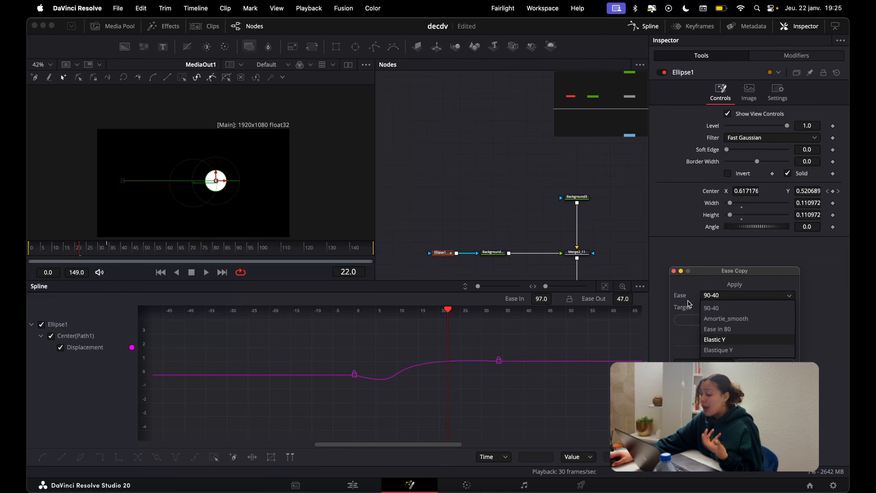
left_click(560, 389)
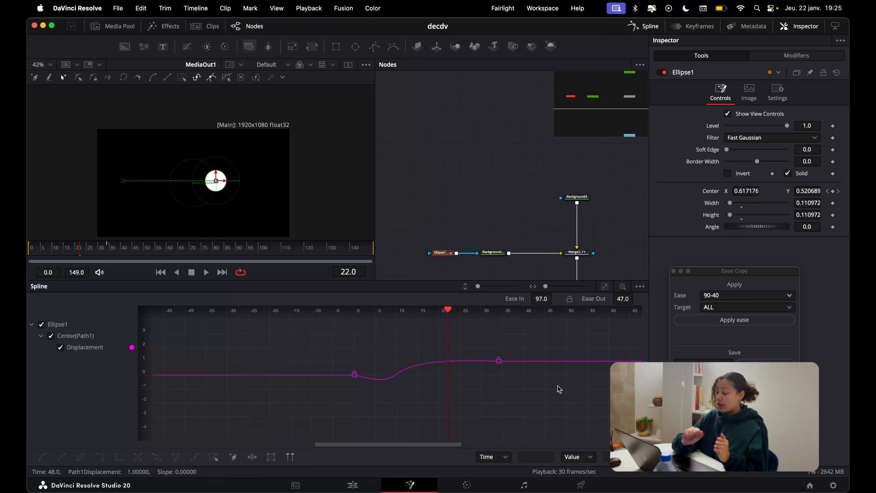
left_click(674, 272)
left_click(605, 287)
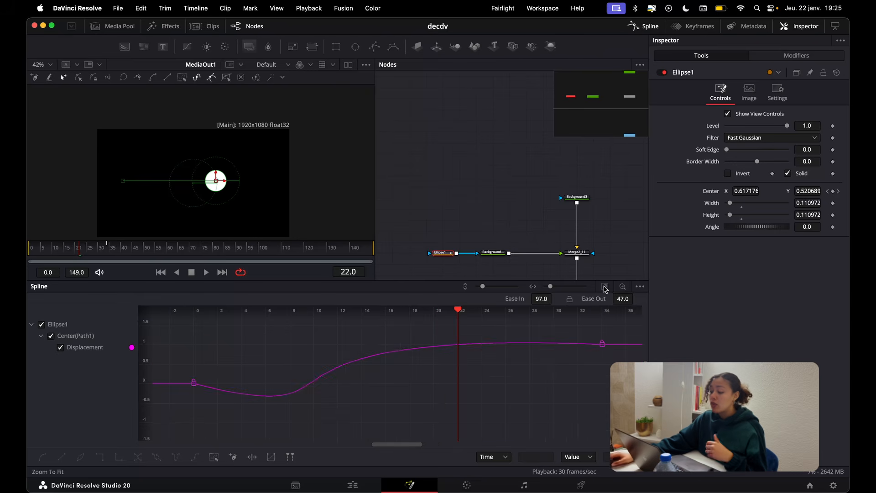